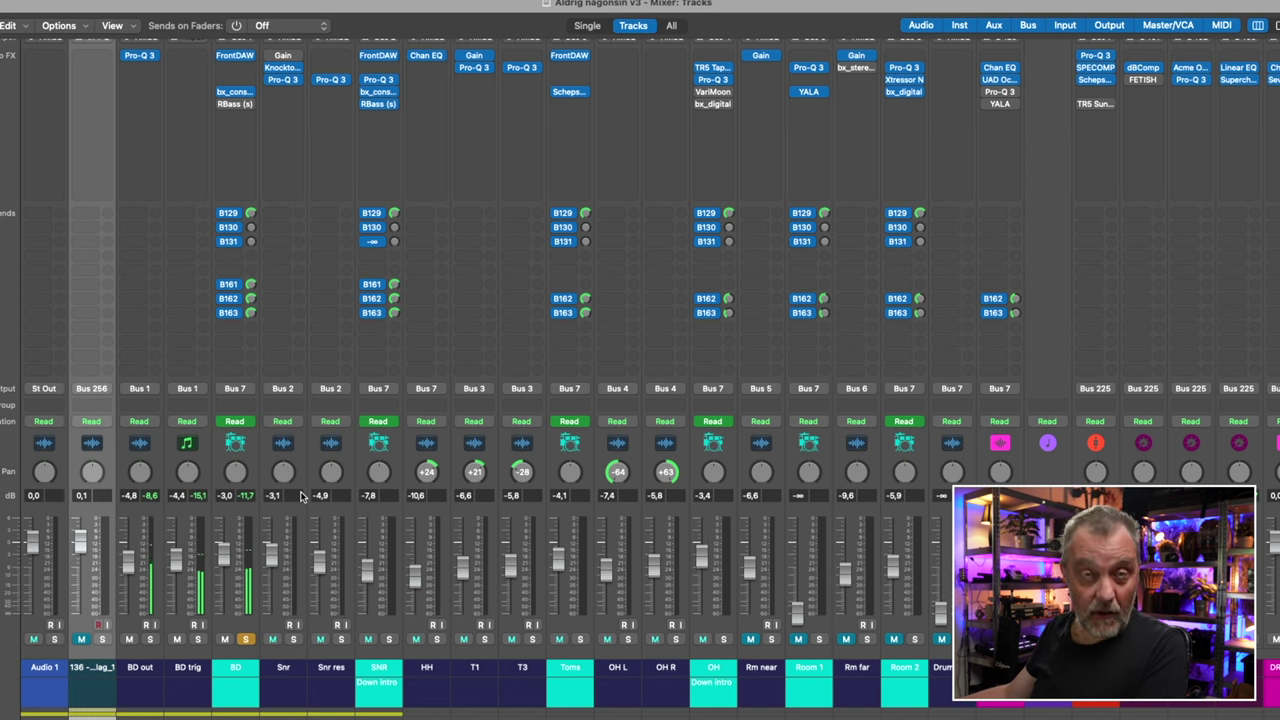
Step: Select the BD out channel strip, which carries a Pro-Q 3 insert routed to Bus 1
{"action": "left_click", "coordinate": [125, 170]}
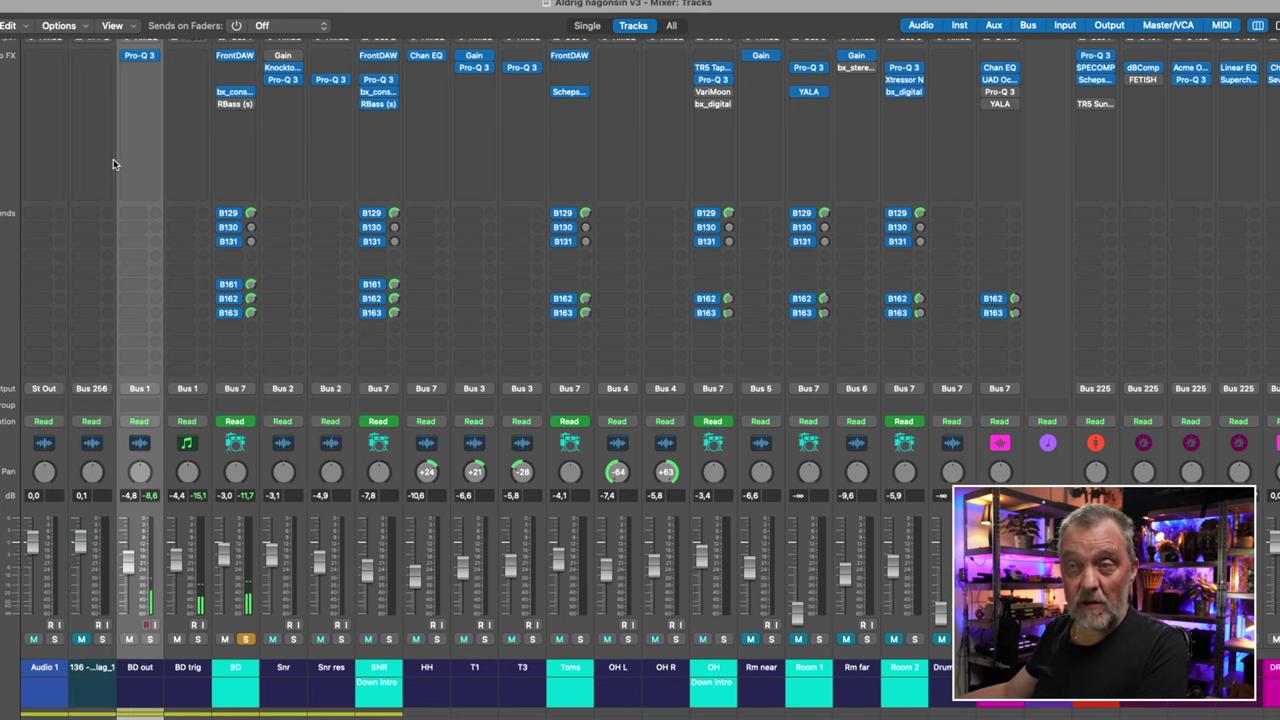
Step: Inspect the BD out channel's Pro-Q 3 EQ, then close it
{"action": "left_click", "coordinate": [139, 55]}
{"action": "left_click_drag", "start_coordinate": [643, 188], "coordinate": [648, 106]}
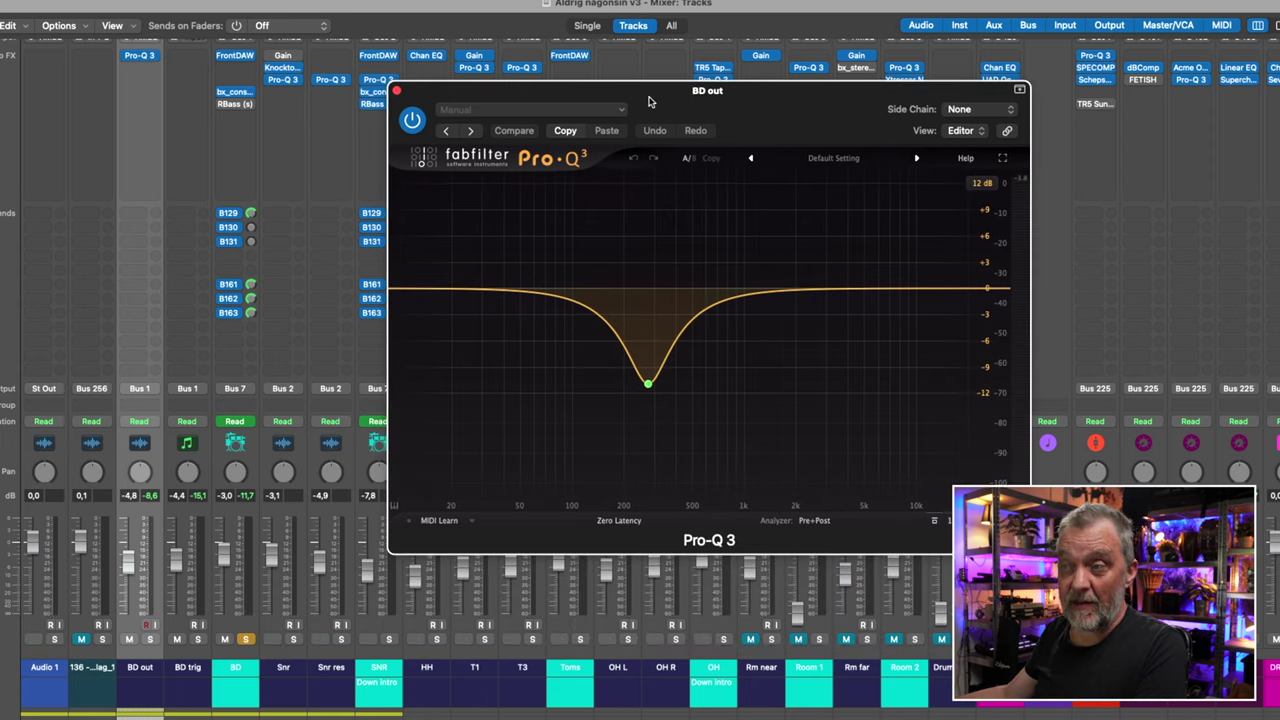
{"action": "left_click", "coordinate": [396, 101]}
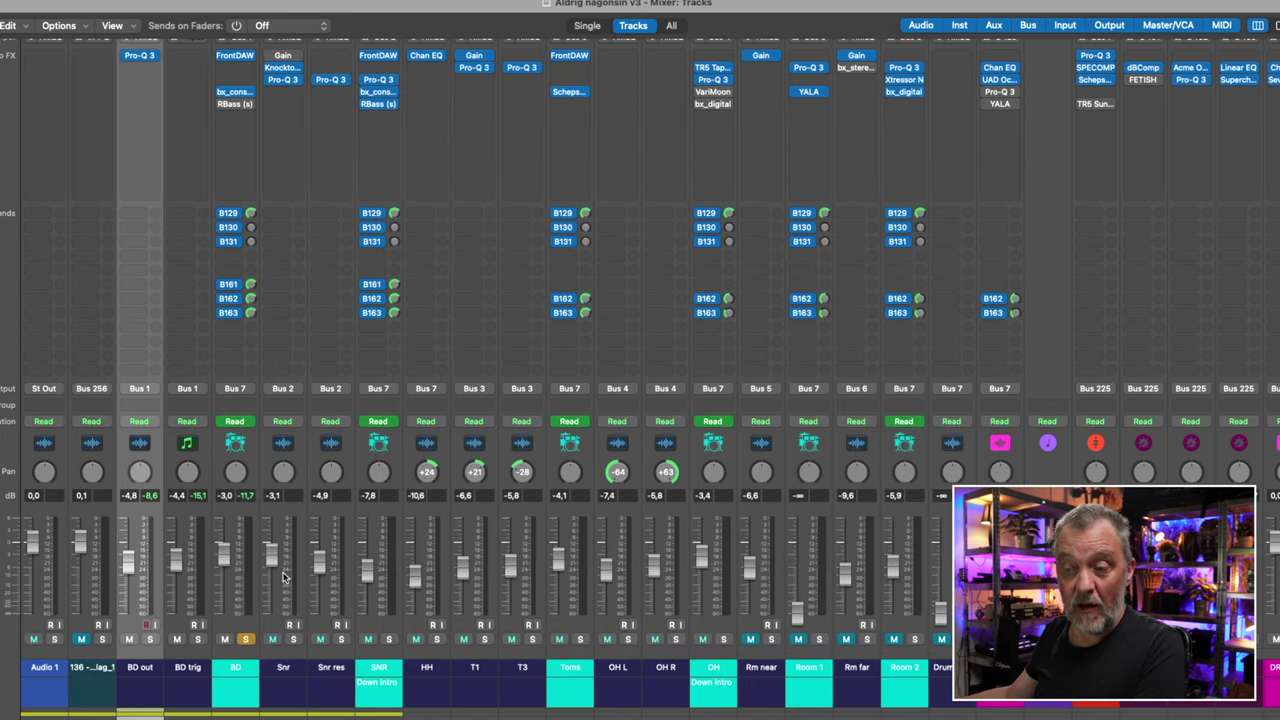
Step: Inspect the BD channel's FrontDAW and SSL 4000 E console plugins, then close them
{"action": "left_click", "coordinate": [242, 668]}
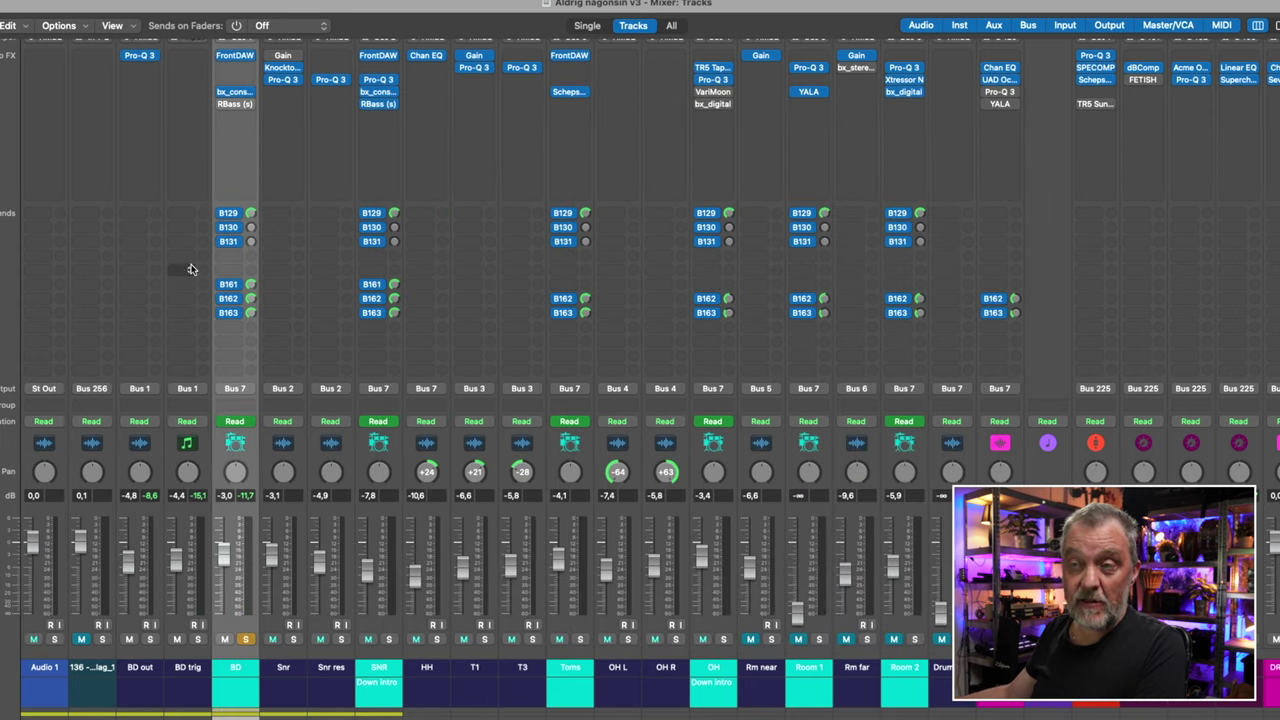
{"action": "left_click", "coordinate": [236, 55]}
{"action": "left_click_drag", "start_coordinate": [468, 180], "coordinate": [490, 148]}
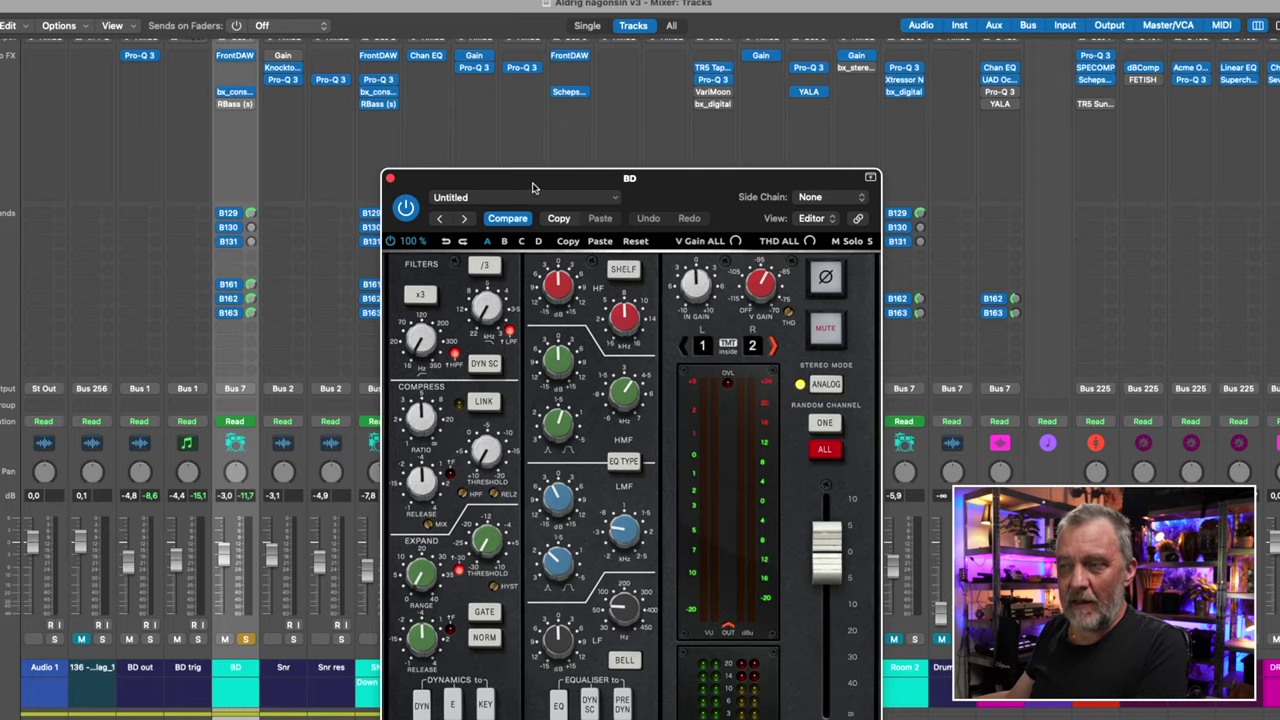
{"action": "left_click_drag", "start_coordinate": [531, 184], "coordinate": [538, 87]}
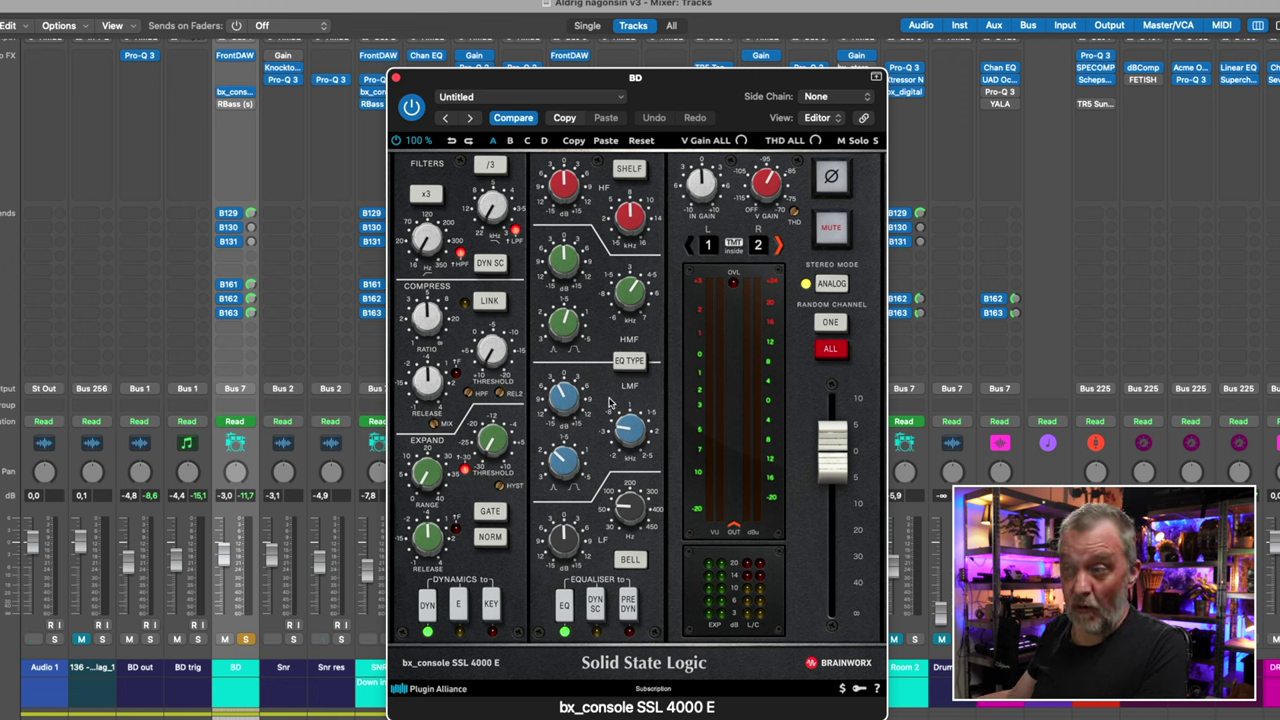
{"action": "left_click", "coordinate": [396, 78]}
Step: Unsolo BD, then briefly solo and unsolo the Snr channel
{"action": "left_click", "coordinate": [245, 639]}
{"action": "left_click", "coordinate": [284, 665]}
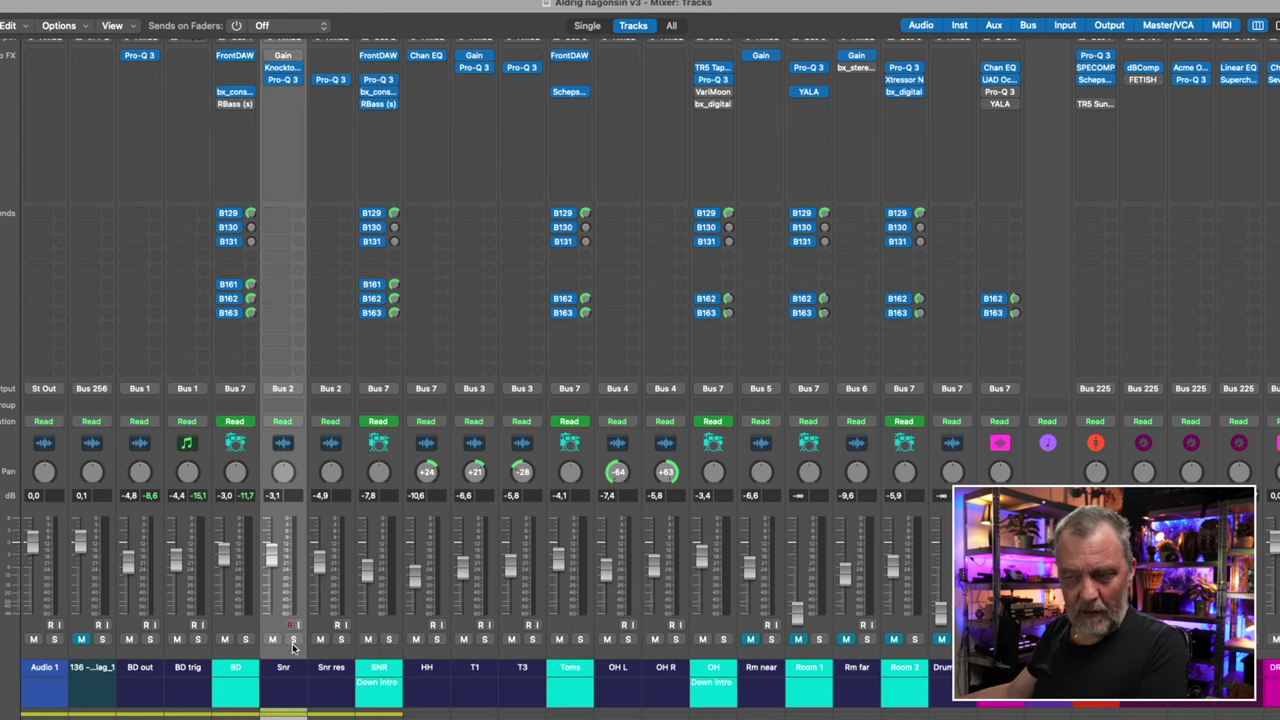
{"action": "left_click", "coordinate": [293, 640]}
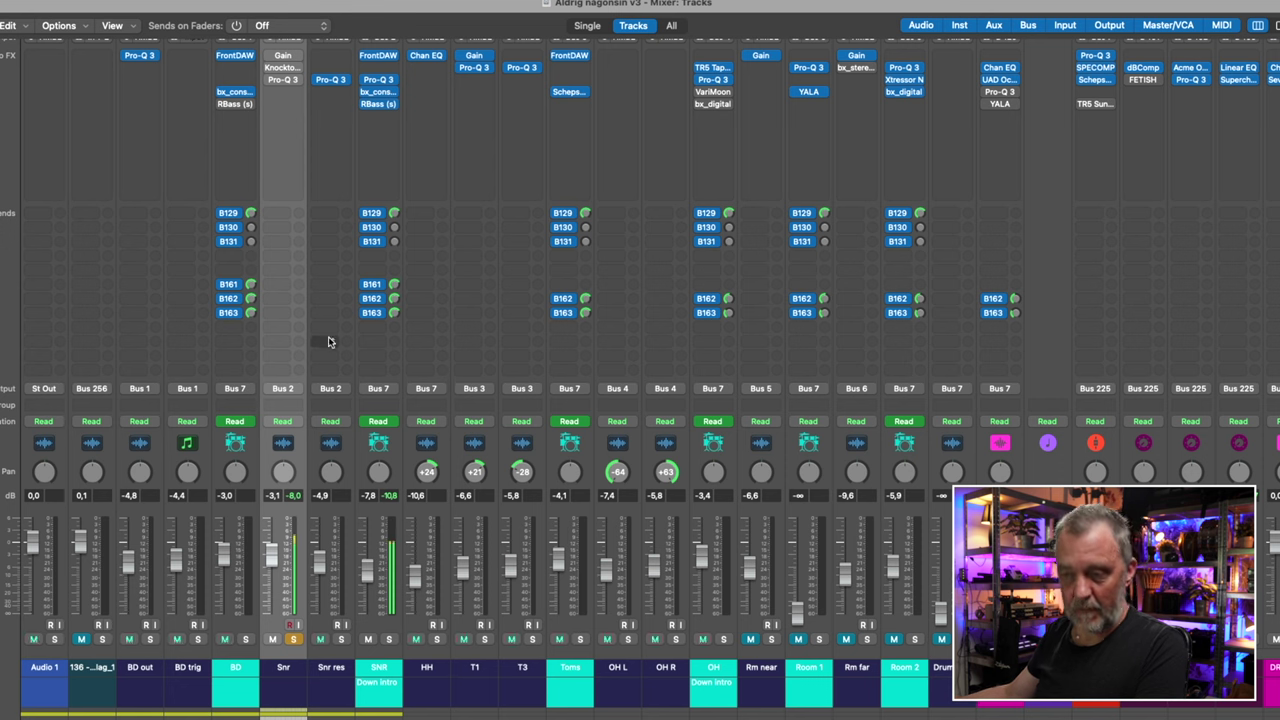
{"action": "left_click", "coordinate": [294, 639]}
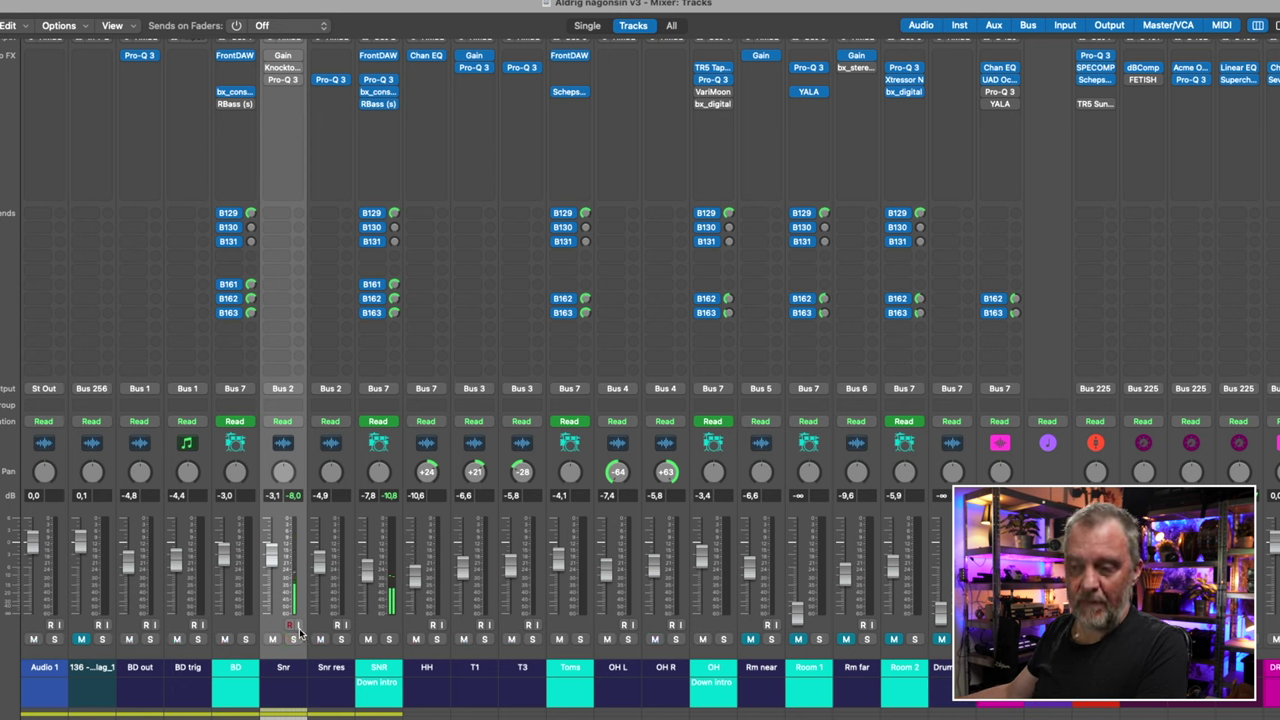
Step: Check the Snr channel's Knocktonal plugin and its Pro-Q 3 EQ, closing each
{"action": "left_click", "coordinate": [278, 66]}
{"action": "left_click_drag", "start_coordinate": [606, 182], "coordinate": [608, 95]}
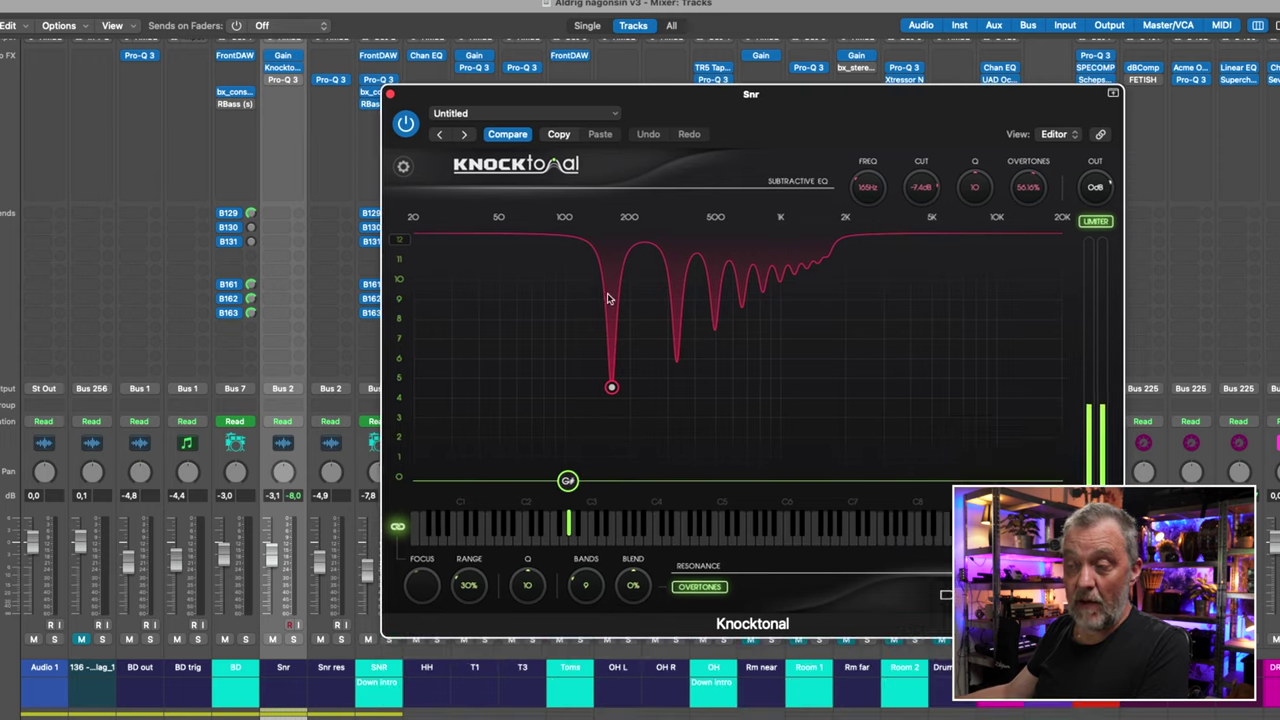
{"action": "mouse_move", "coordinate": [612, 392]}
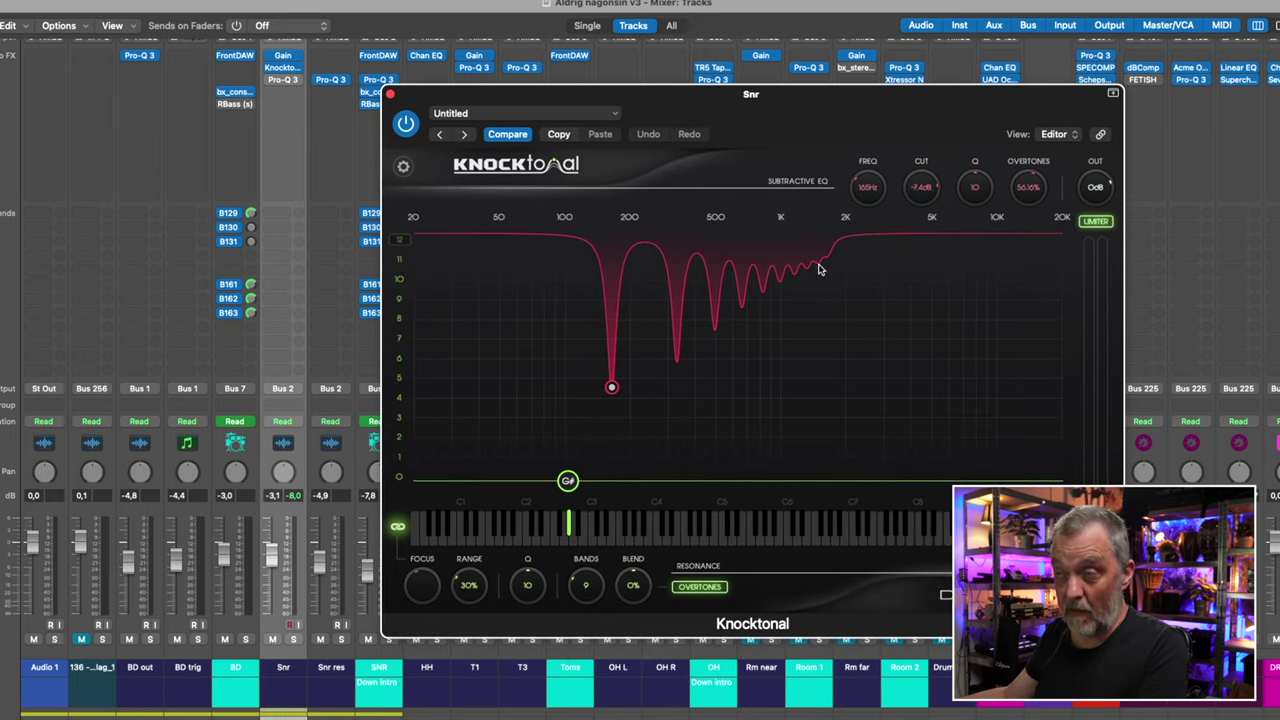
{"action": "left_click", "coordinate": [391, 95]}
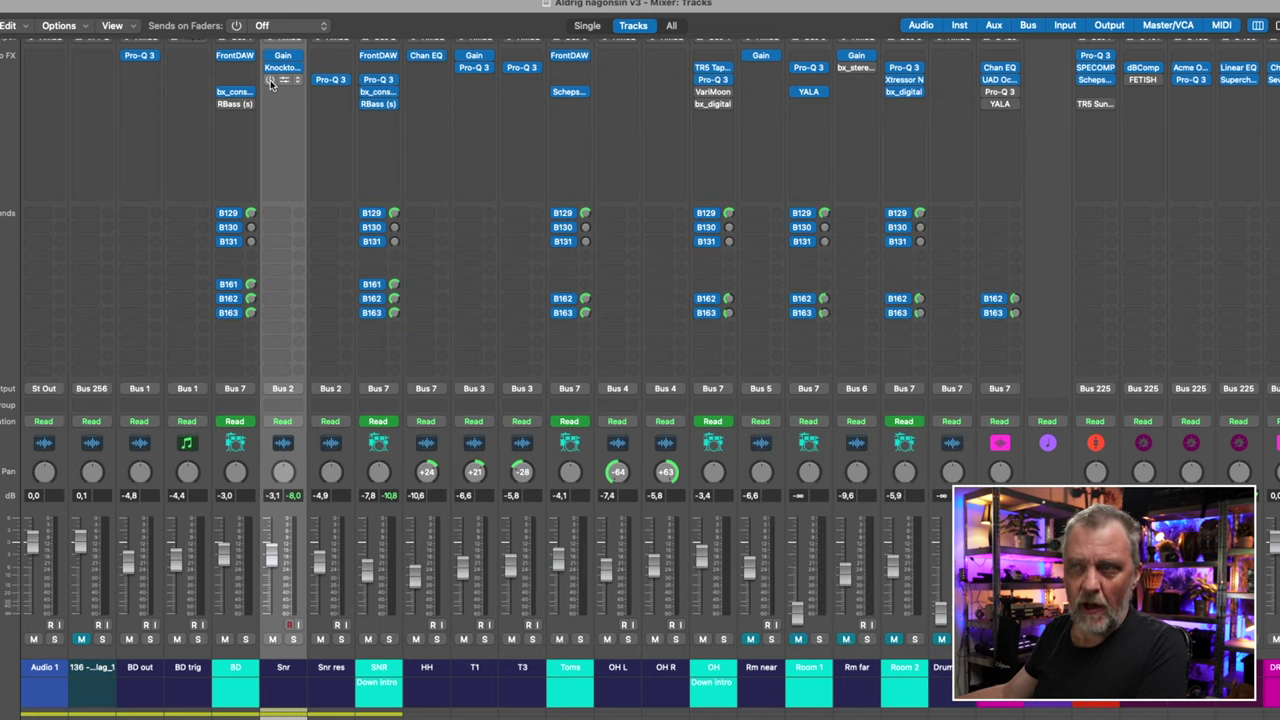
{"action": "left_click", "coordinate": [284, 81]}
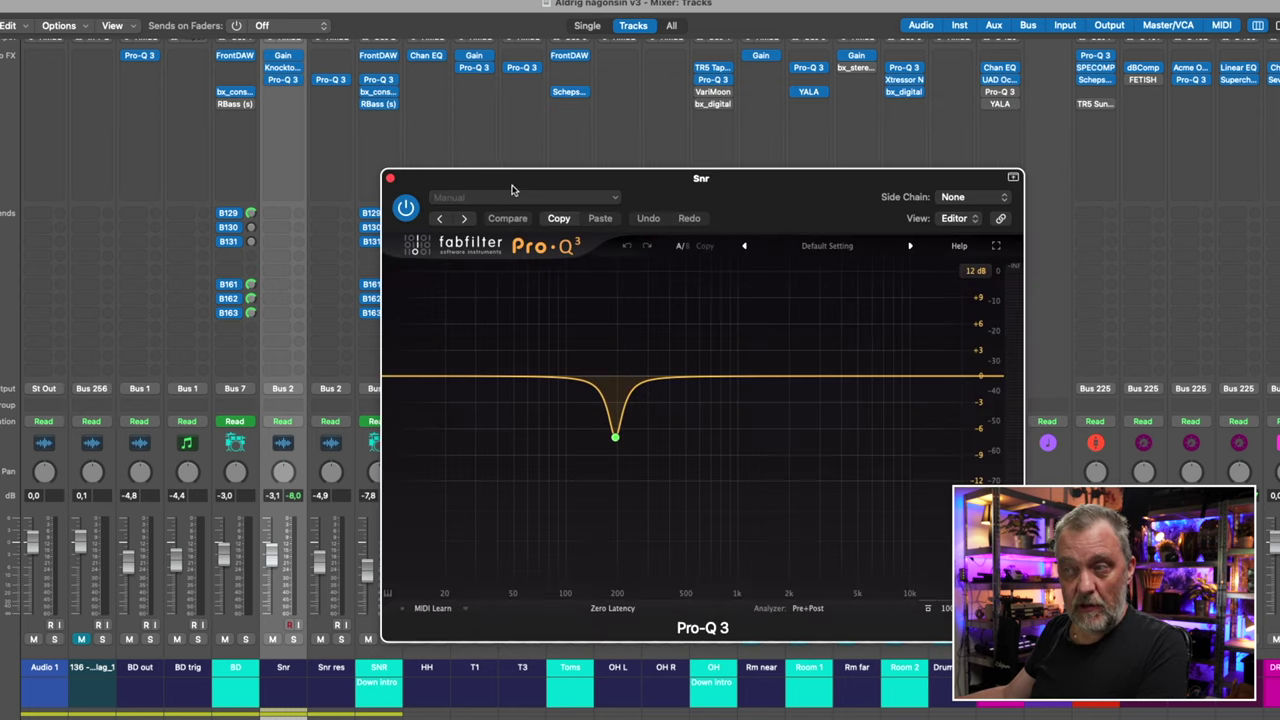
{"action": "left_click_drag", "start_coordinate": [511, 190], "coordinate": [516, 129]}
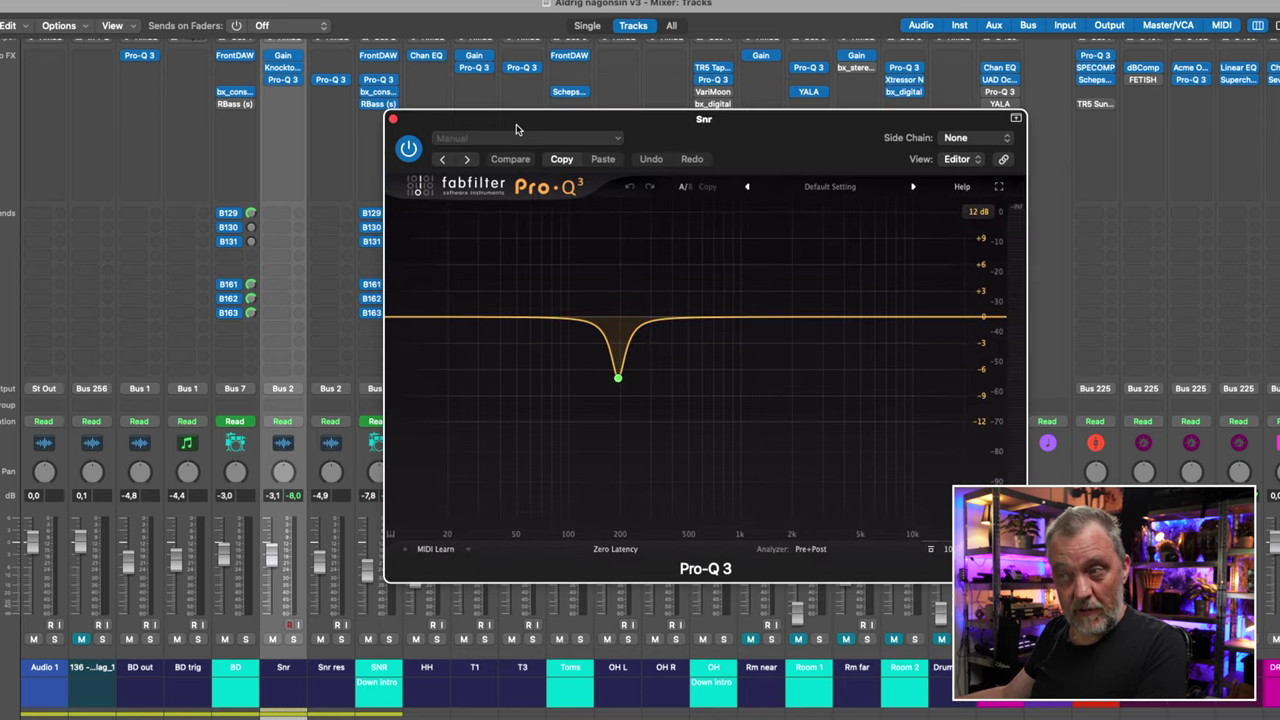
{"action": "left_click", "coordinate": [393, 120]}
Step: Check the Snr res Pro-Q 3 EQ dipping near 200 Hz, then select the SNR strip
{"action": "left_click", "coordinate": [330, 668]}
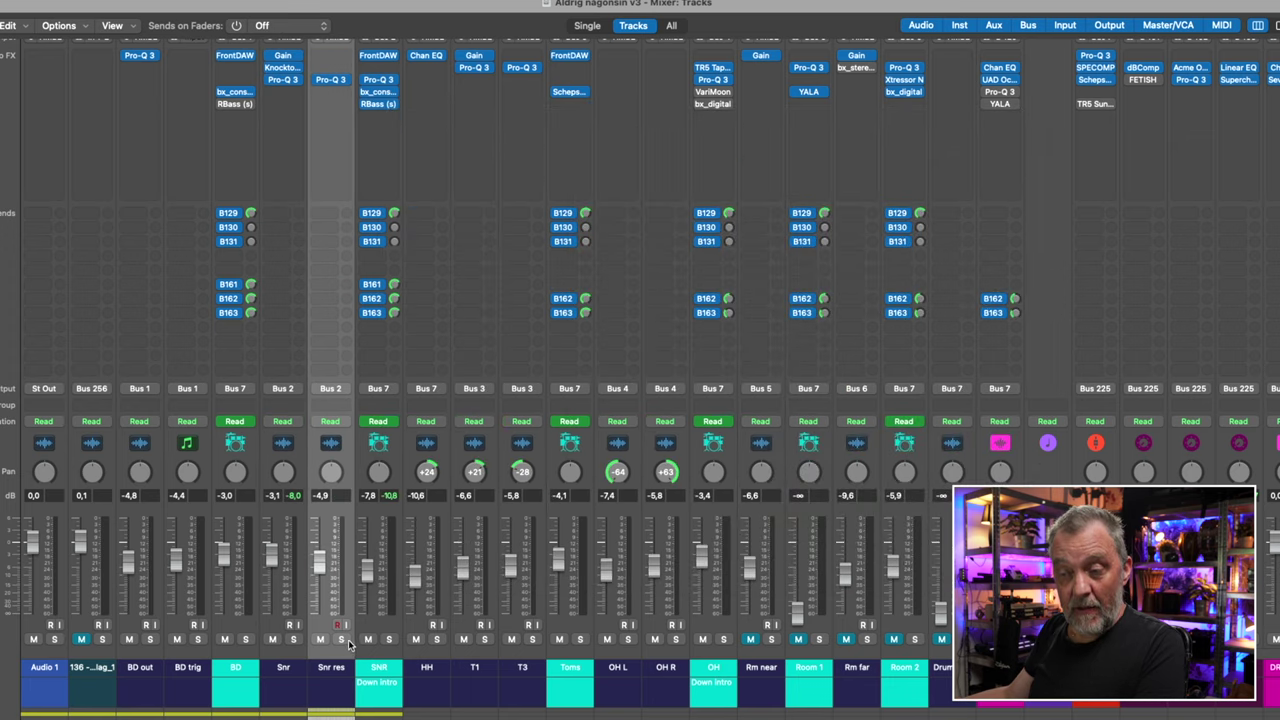
{"action": "left_click", "coordinate": [334, 82]}
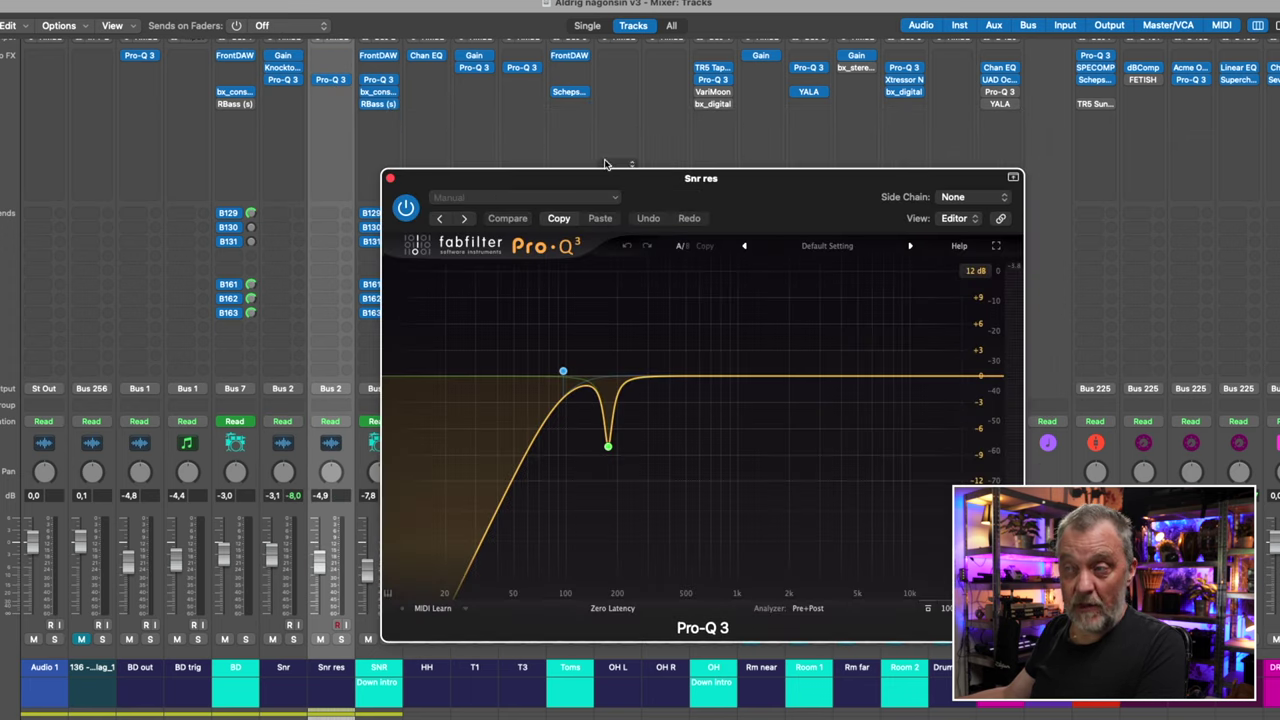
{"action": "left_click_drag", "start_coordinate": [593, 204], "coordinate": [621, 110]}
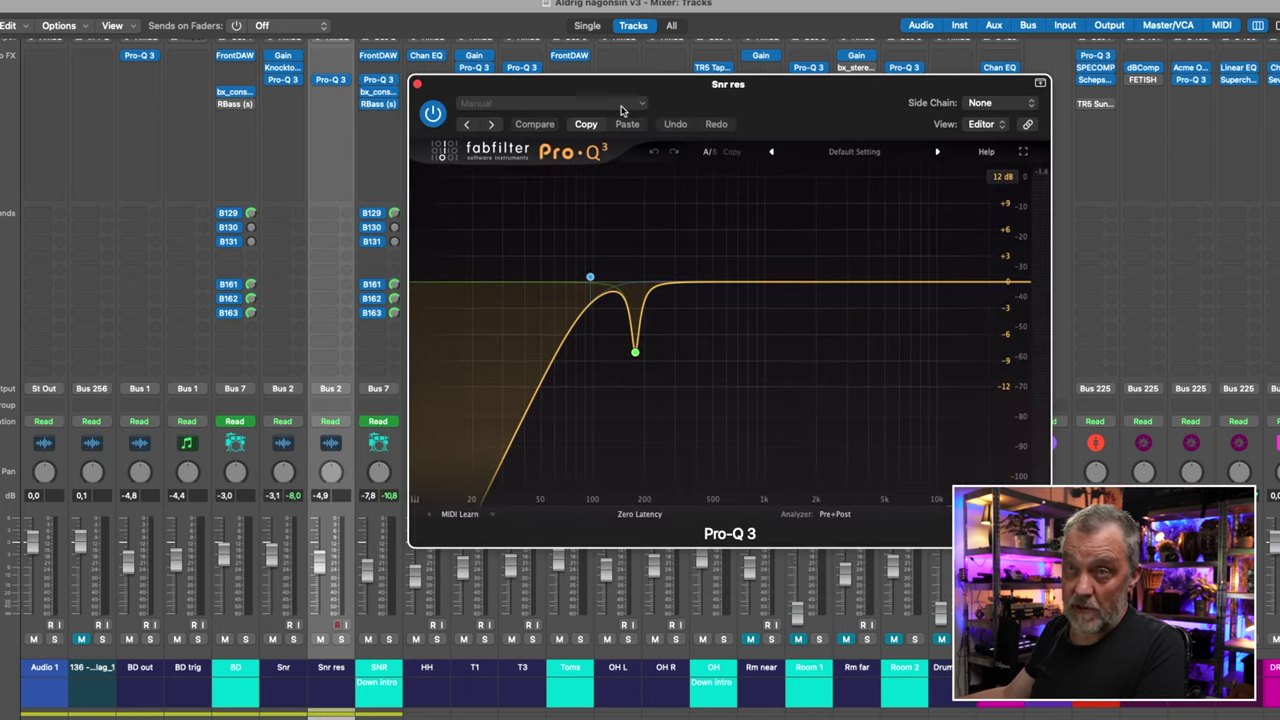
{"action": "left_click", "coordinate": [418, 84]}
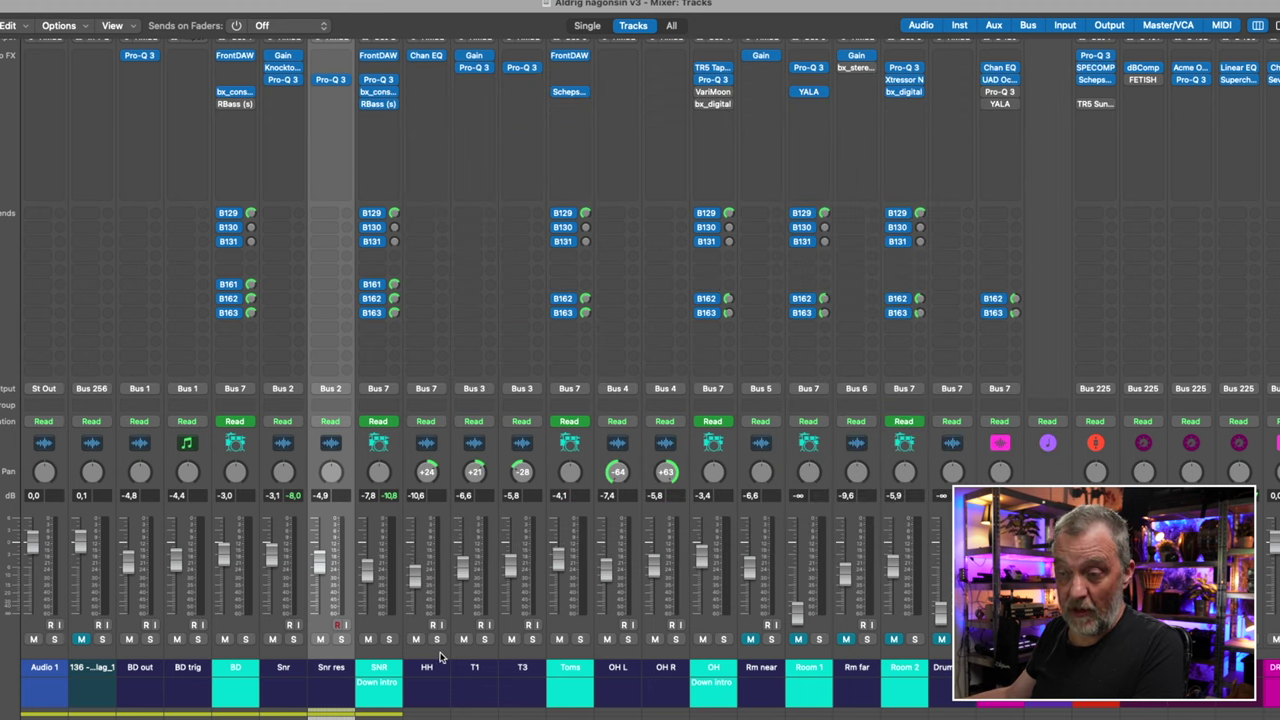
{"action": "left_click", "coordinate": [394, 667]}
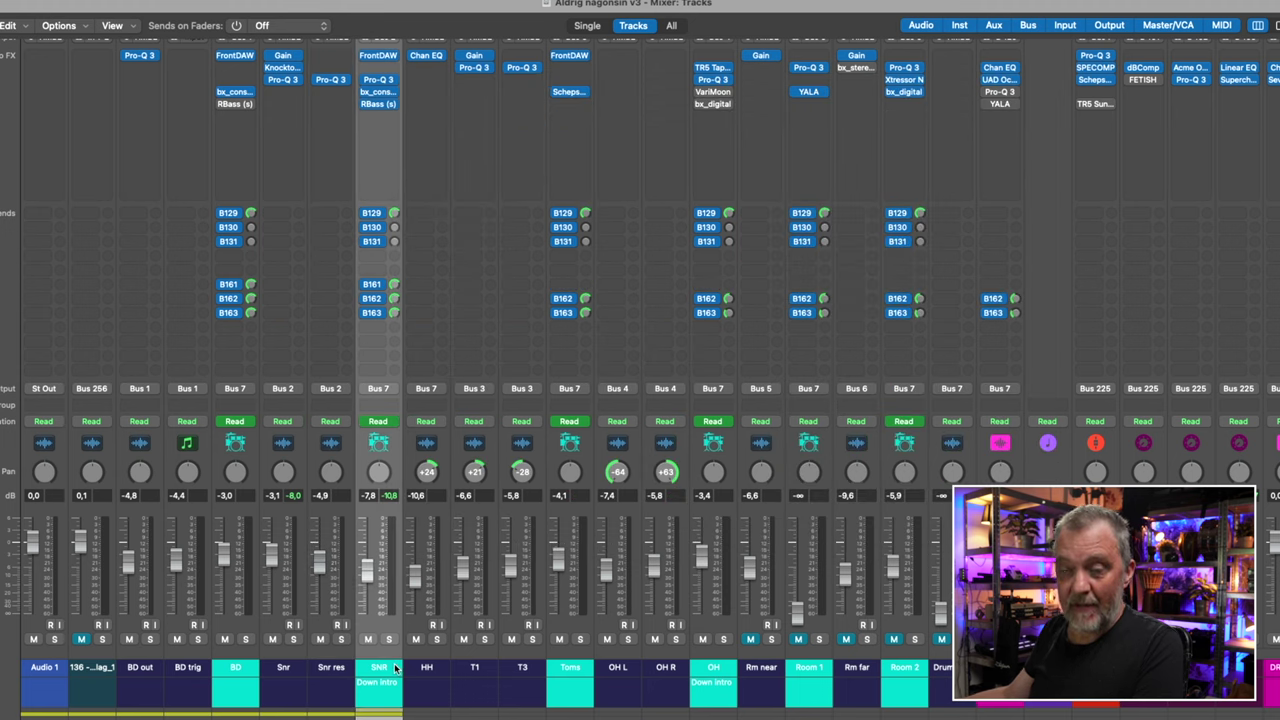
Step: Check and close the SNR channel's FrontDAW and Pro-Q 3 plugins
{"action": "left_click", "coordinate": [383, 57]}
{"action": "left_click", "coordinate": [390, 178]}
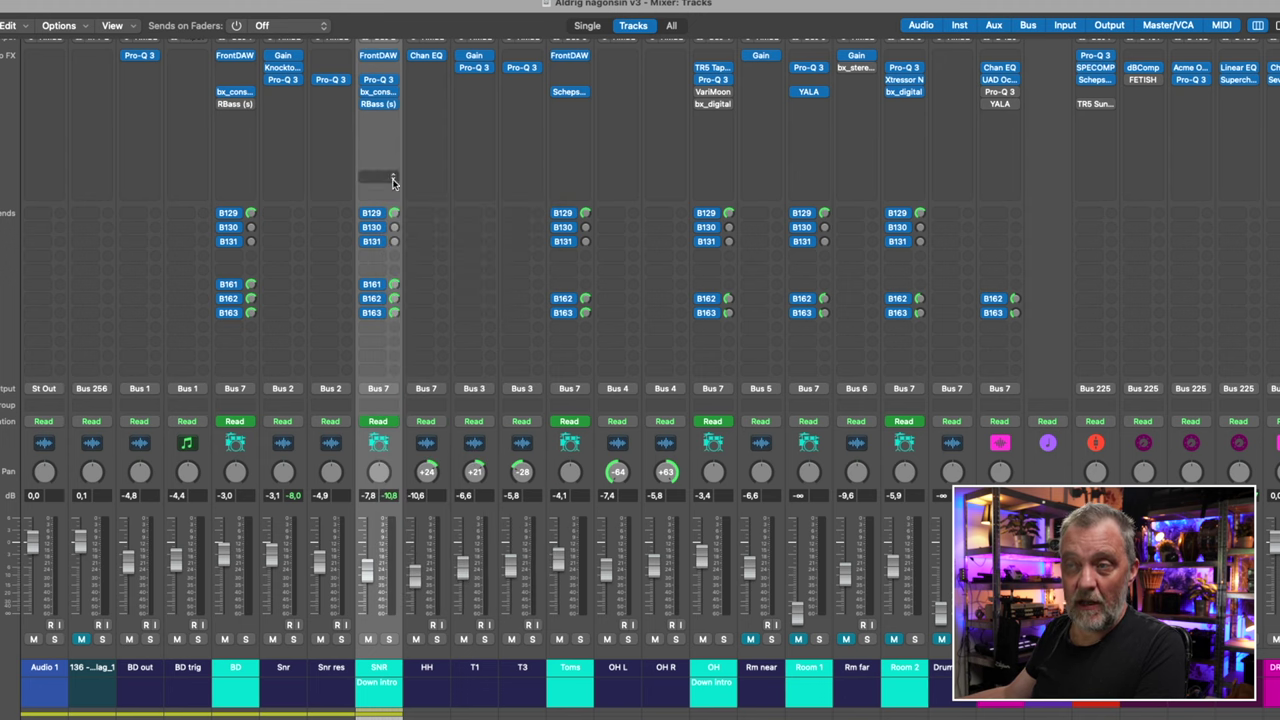
{"action": "left_click", "coordinate": [377, 79]}
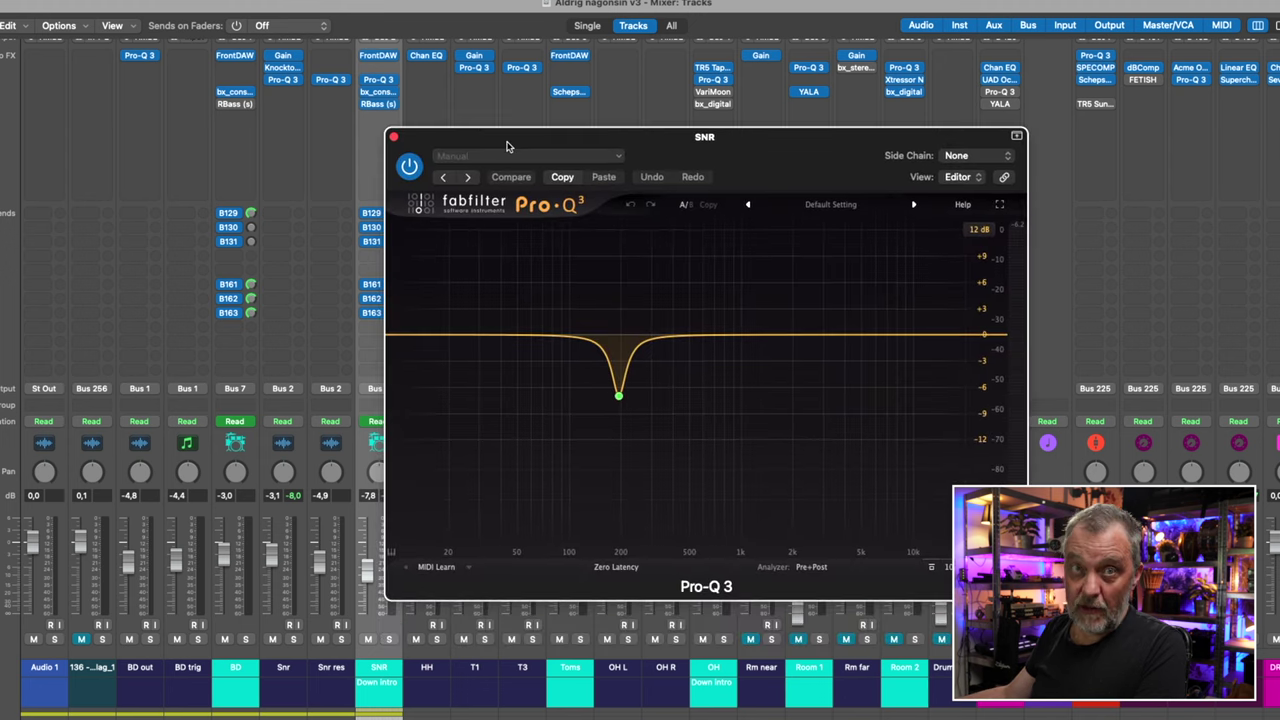
{"action": "left_click", "coordinate": [395, 137]}
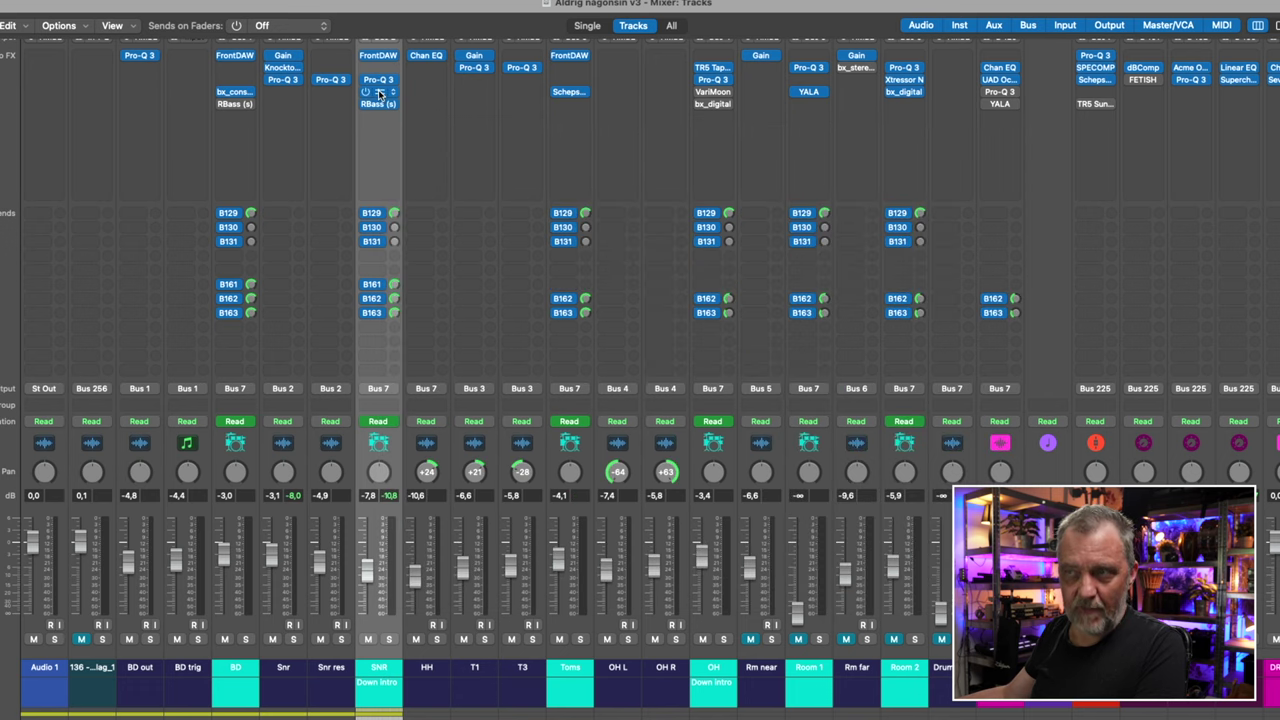
Step: Check the SNR SSL console and RBass (160 Hz, -13.8 intensity), close them and unsolo SNR
{"action": "left_click", "coordinate": [380, 96]}
{"action": "left_click_drag", "start_coordinate": [553, 178], "coordinate": [586, 84]}
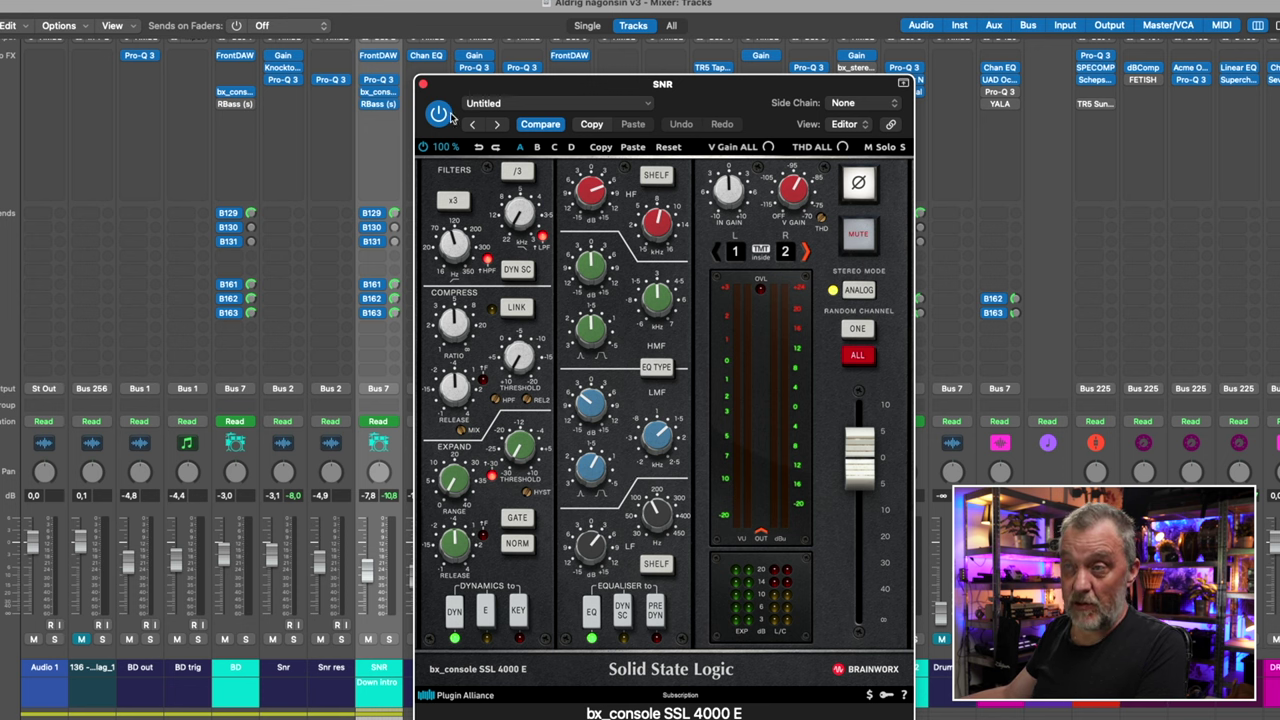
{"action": "left_click", "coordinate": [423, 84]}
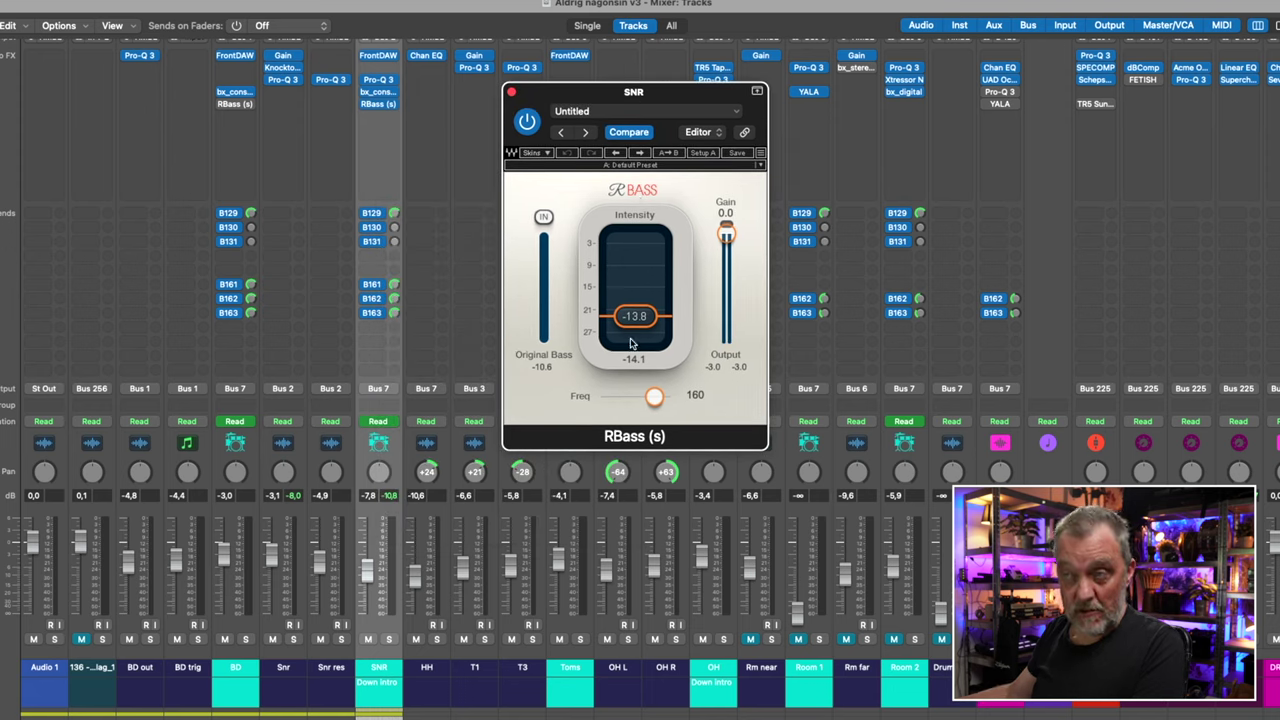
{"action": "left_click", "coordinate": [511, 93]}
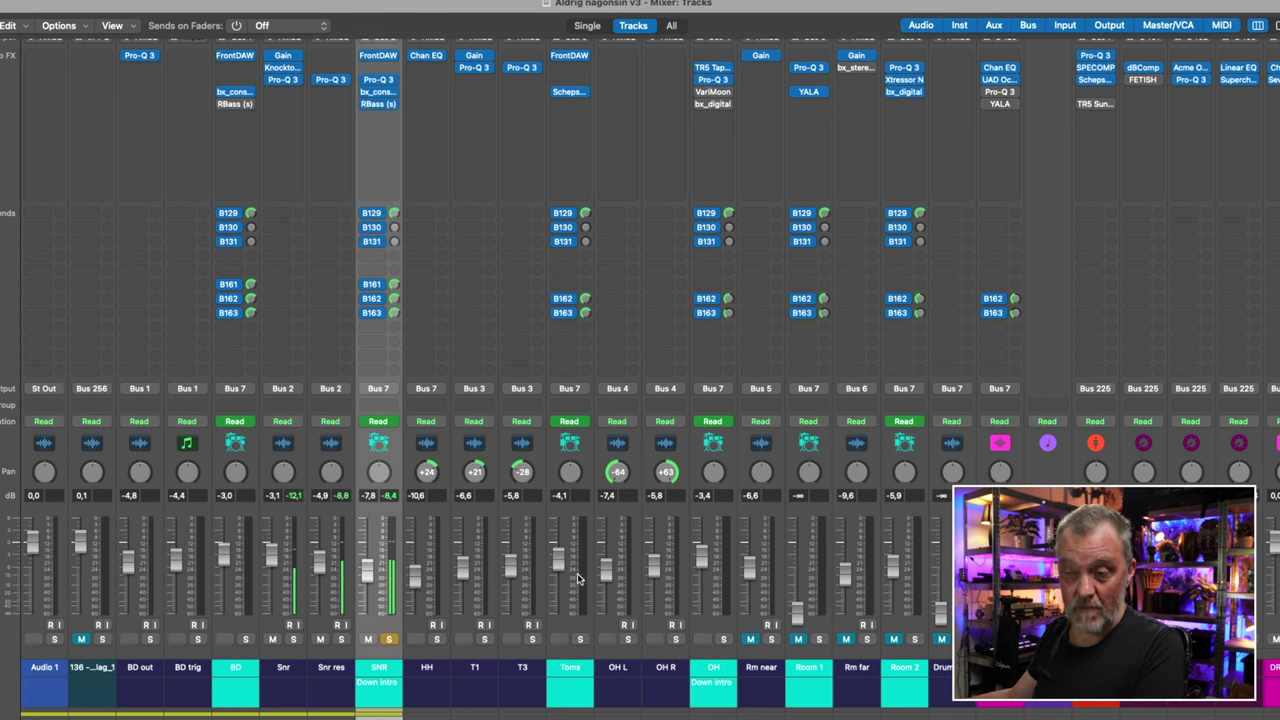
{"action": "left_click", "coordinate": [390, 640]}
Step: Turn off SNR's solo and check the Pro-Q 3 EQs on T1 and T3
{"action": "left_click", "coordinate": [390, 640]}
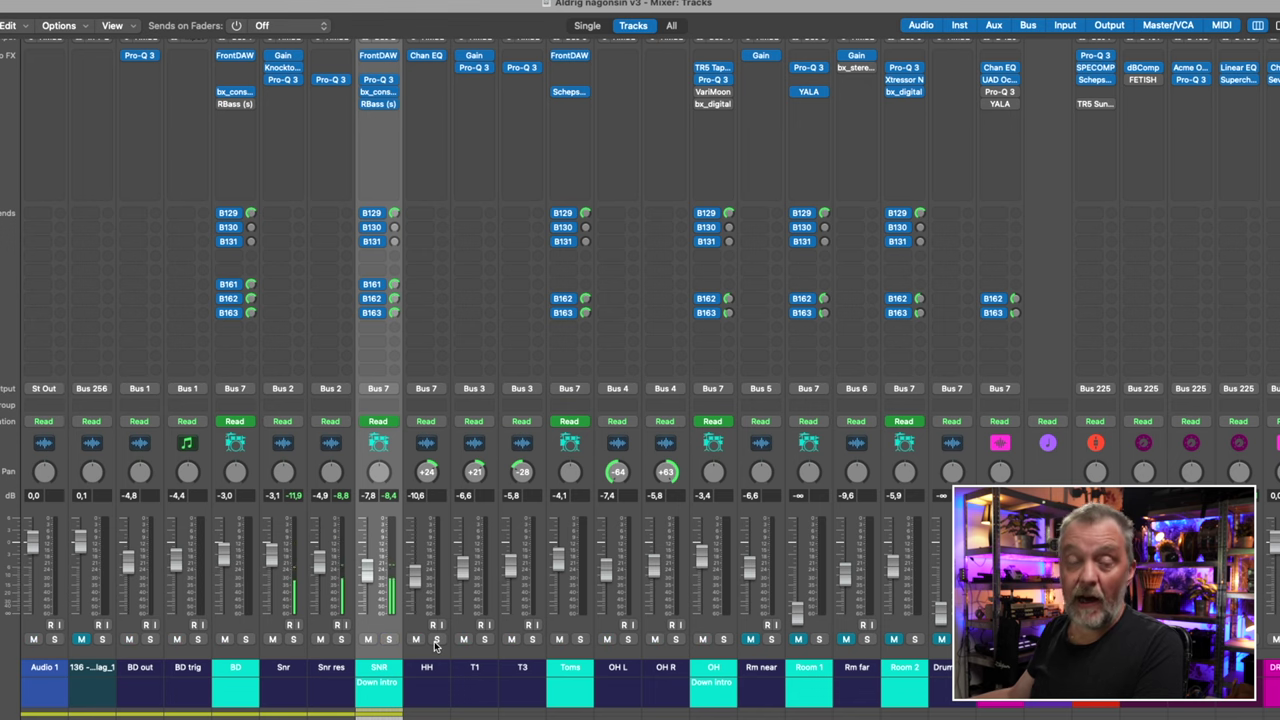
{"action": "left_click", "coordinate": [467, 660]}
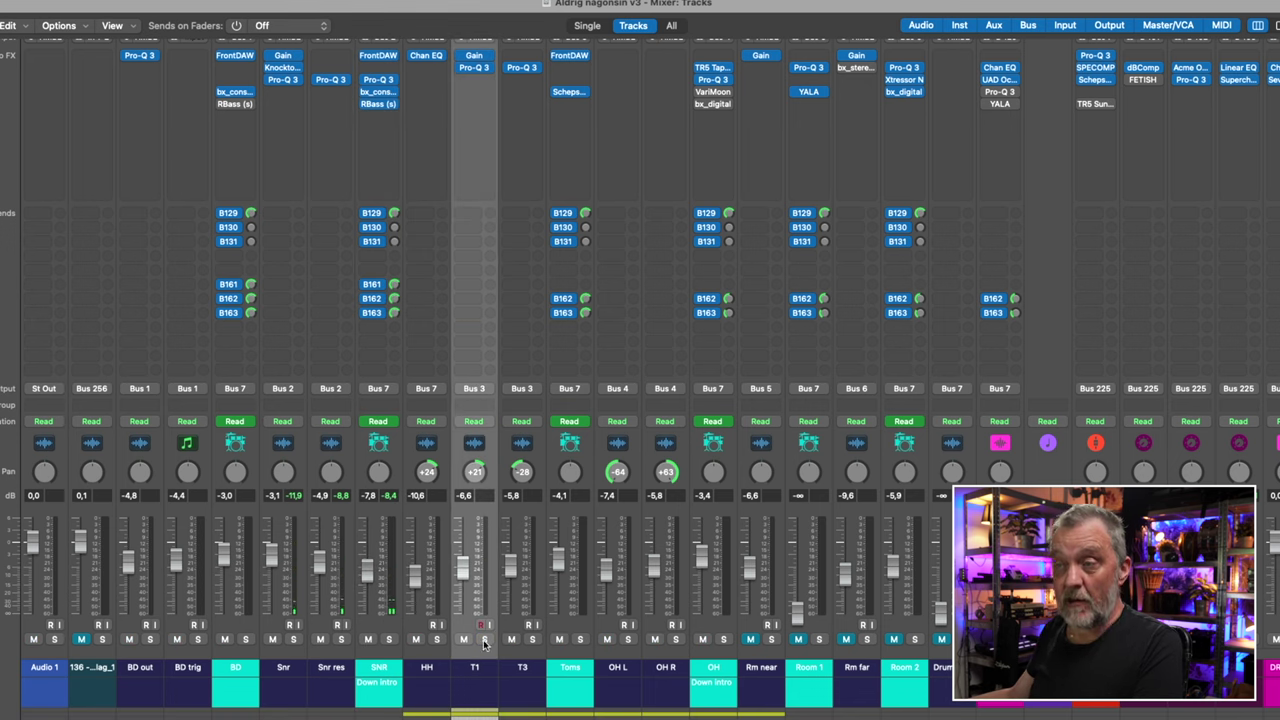
{"action": "left_click", "coordinate": [475, 68]}
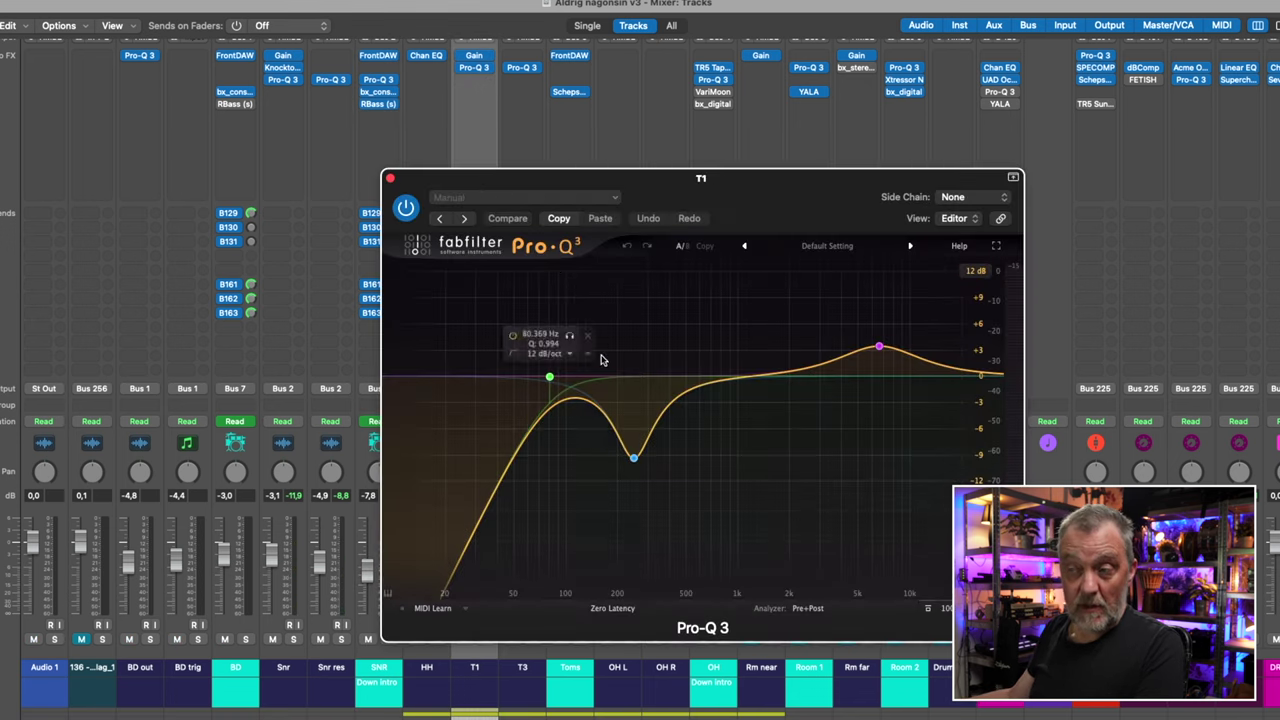
{"action": "left_click", "coordinate": [391, 178]}
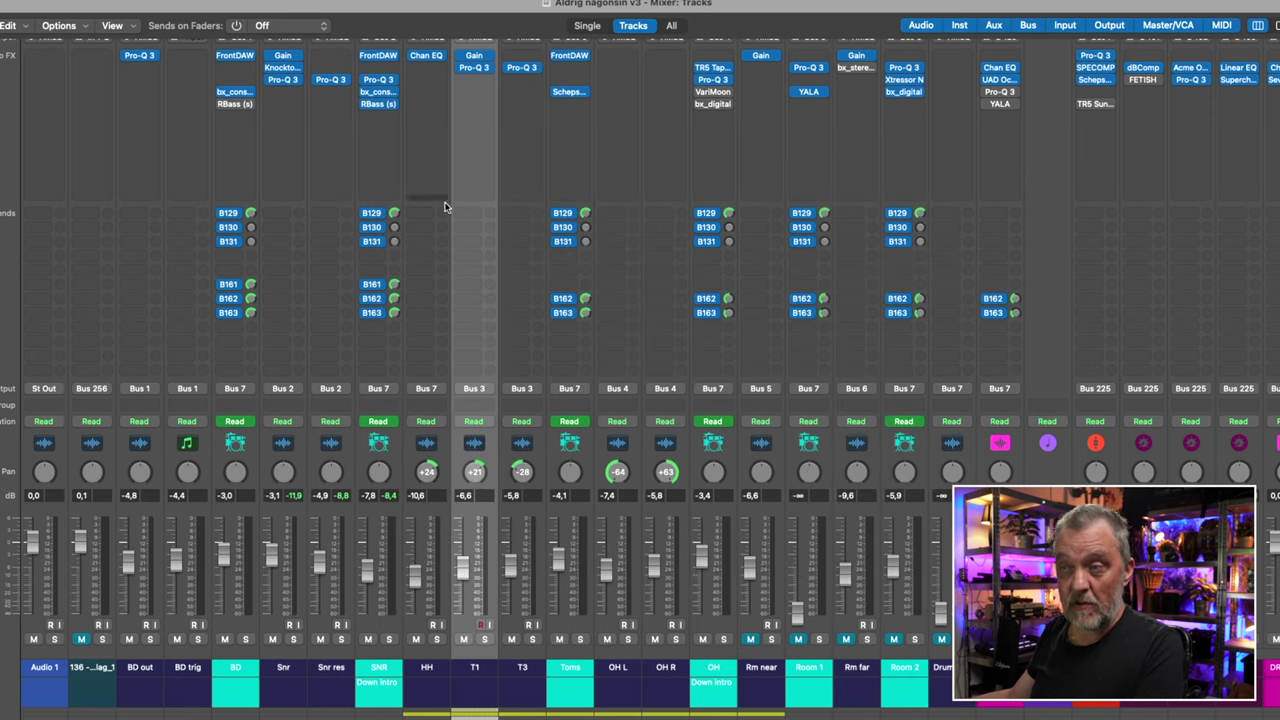
{"action": "left_click", "coordinate": [530, 660]}
{"action": "left_click", "coordinate": [527, 68]}
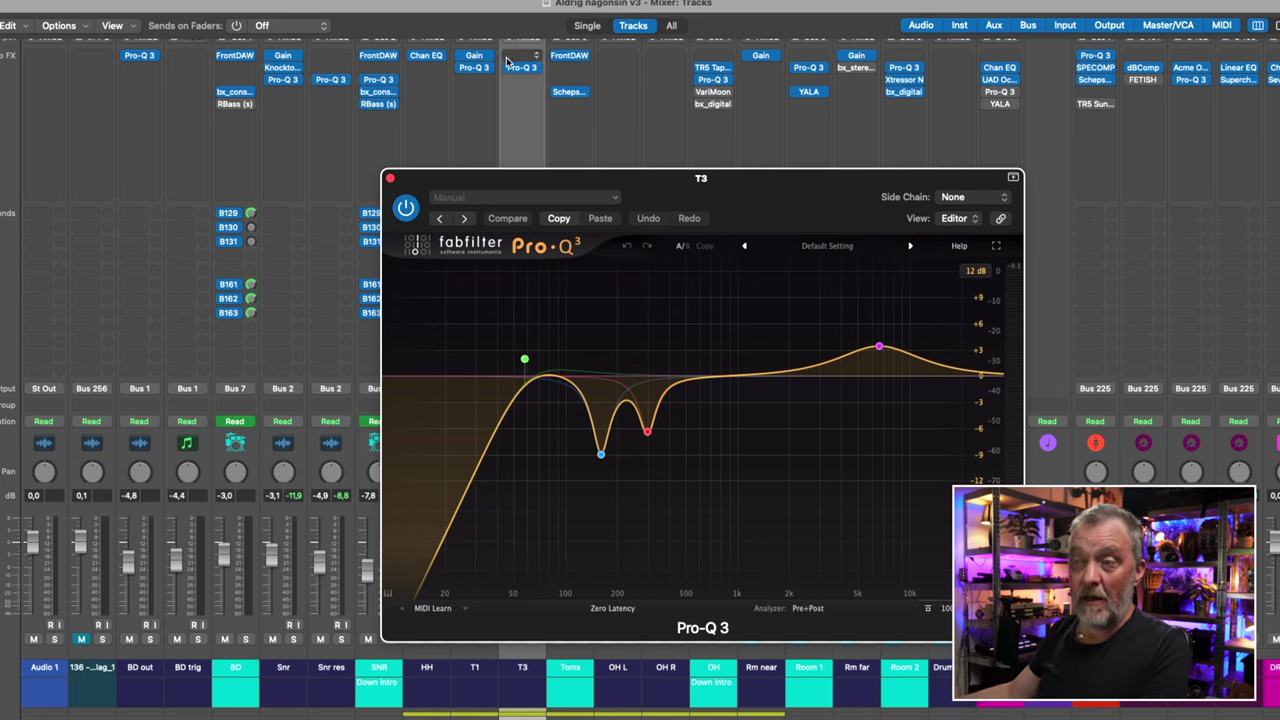
{"action": "left_click", "coordinate": [391, 178]}
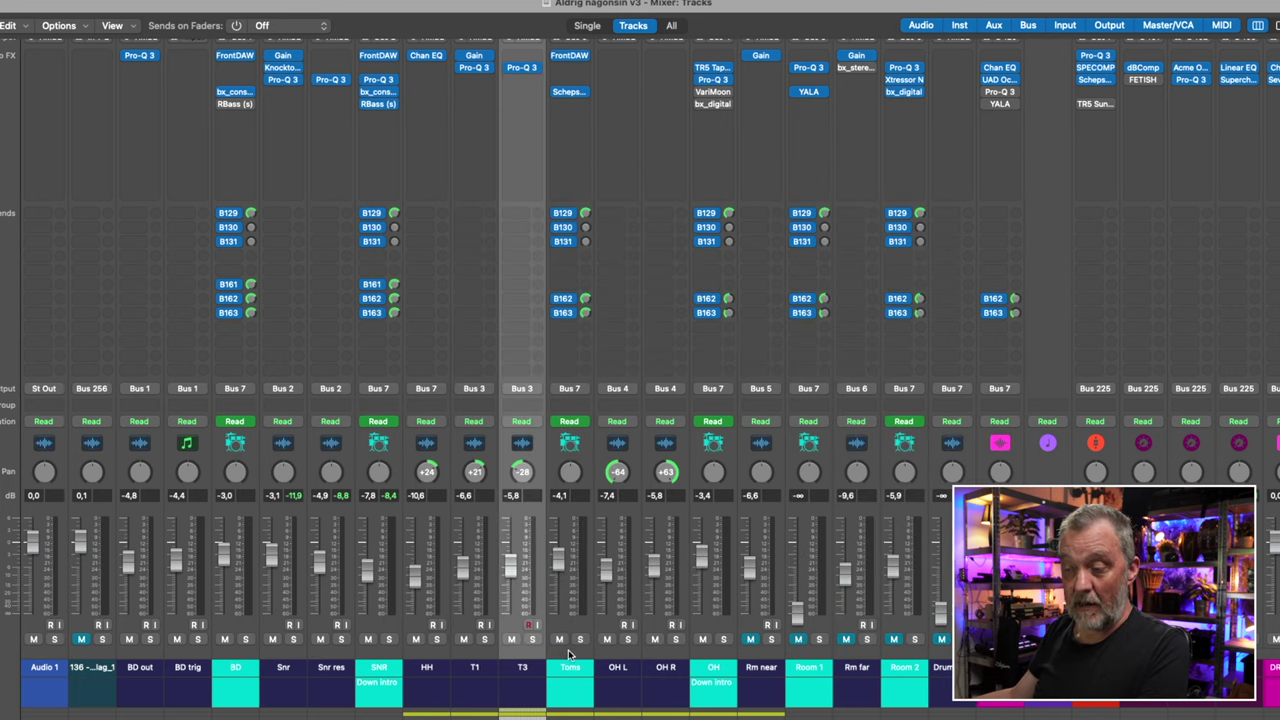
Step: Bring up the Scheps Omni Channel plugin on the Toms channel and move it aside
{"action": "left_click", "coordinate": [571, 497]}
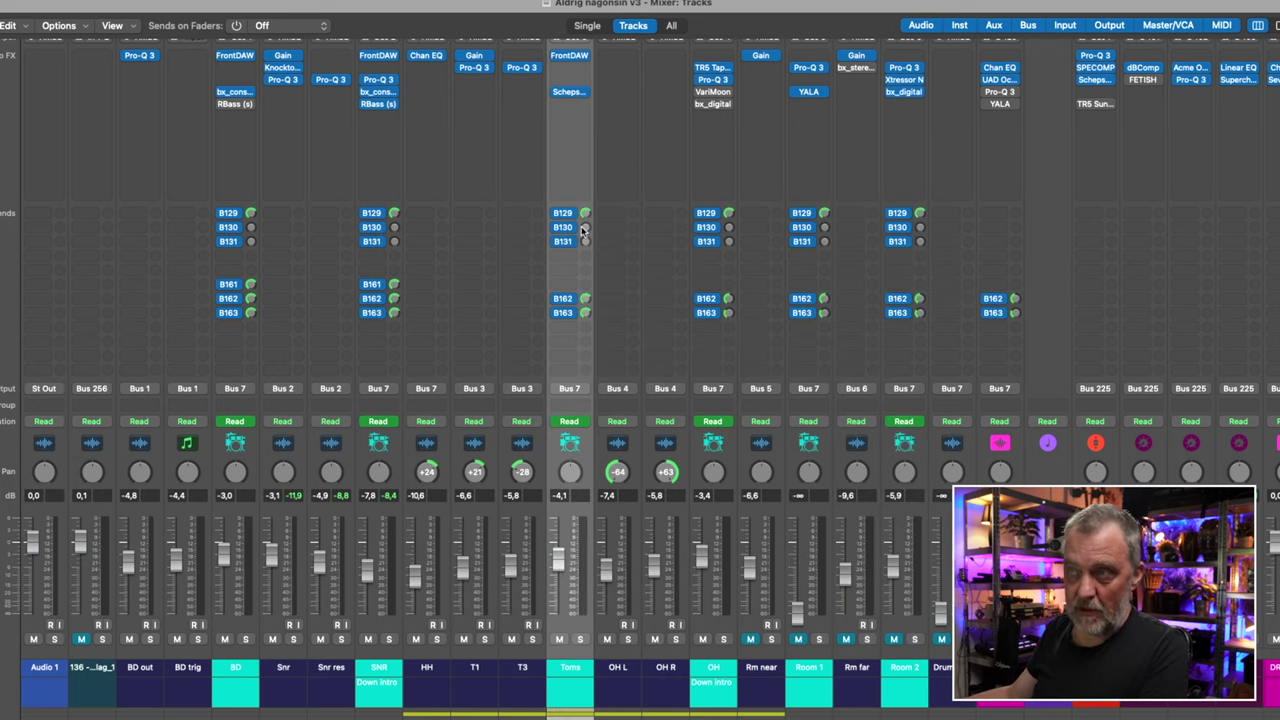
{"action": "left_click", "coordinate": [569, 91]}
{"action": "left_click_drag", "start_coordinate": [606, 175], "coordinate": [677, 64]}
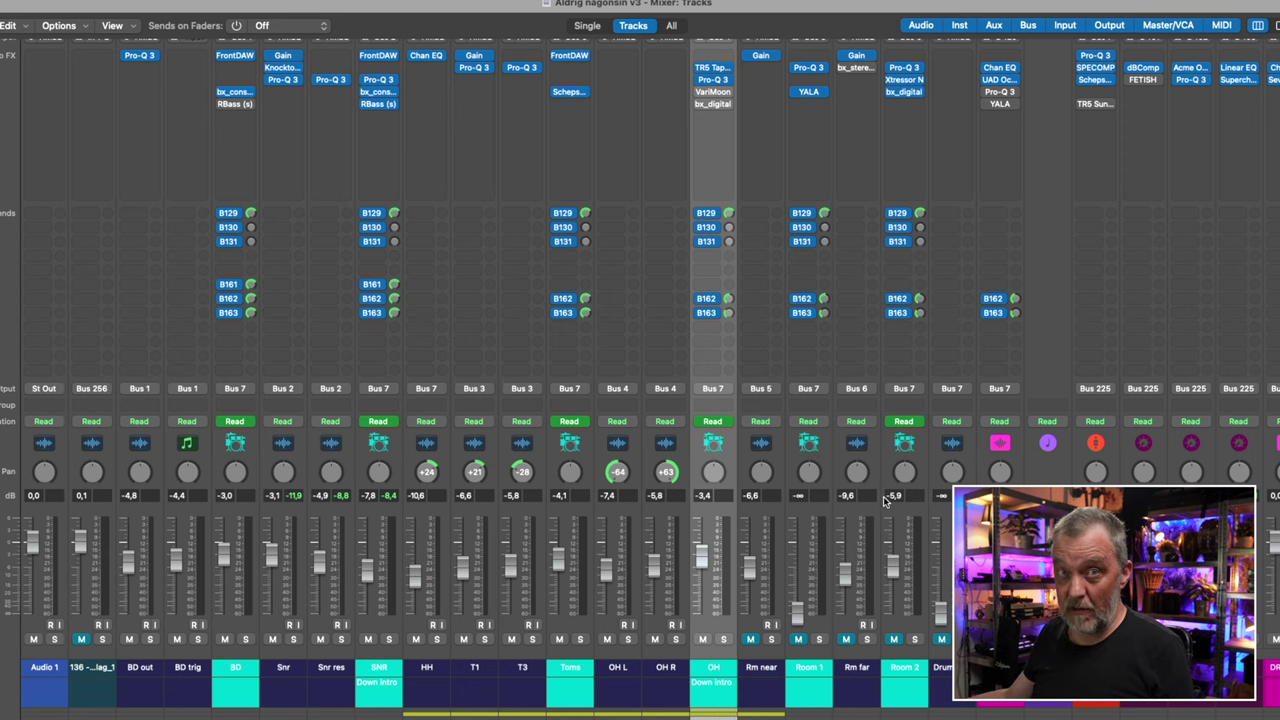
{"action": "left_click", "coordinate": [714, 68]}
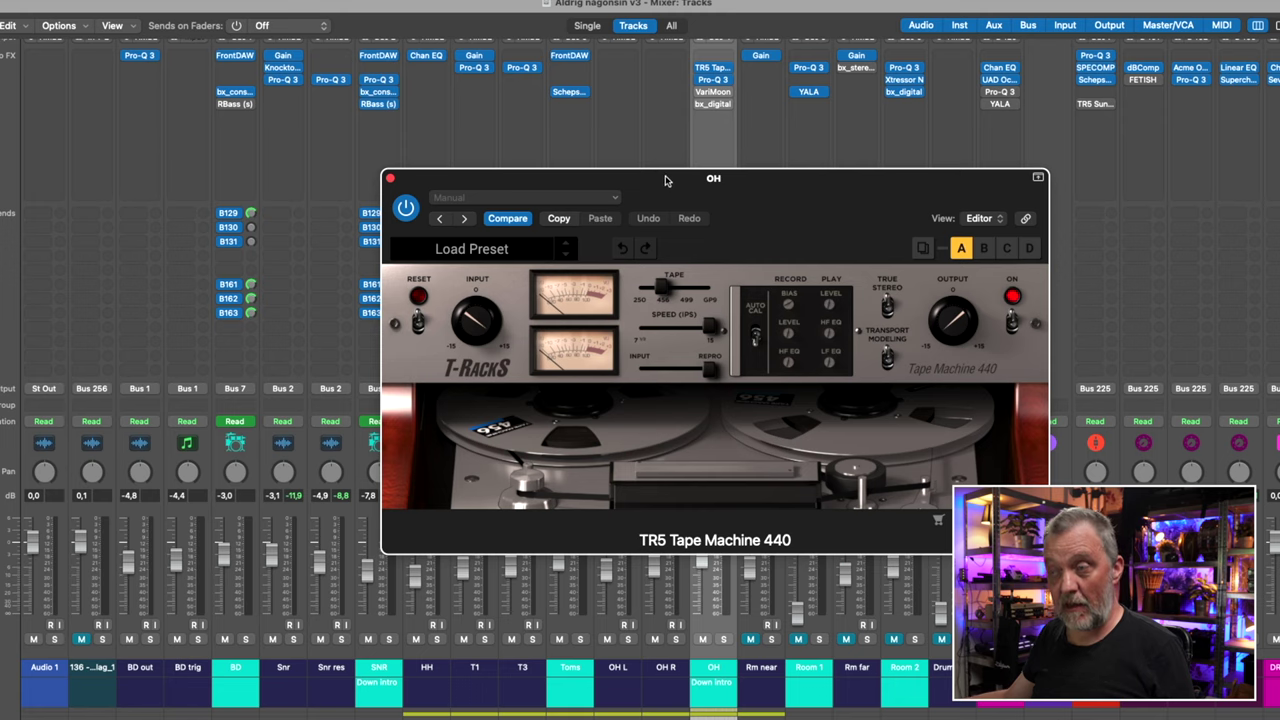
{"action": "left_click_drag", "start_coordinate": [668, 180], "coordinate": [672, 113]}
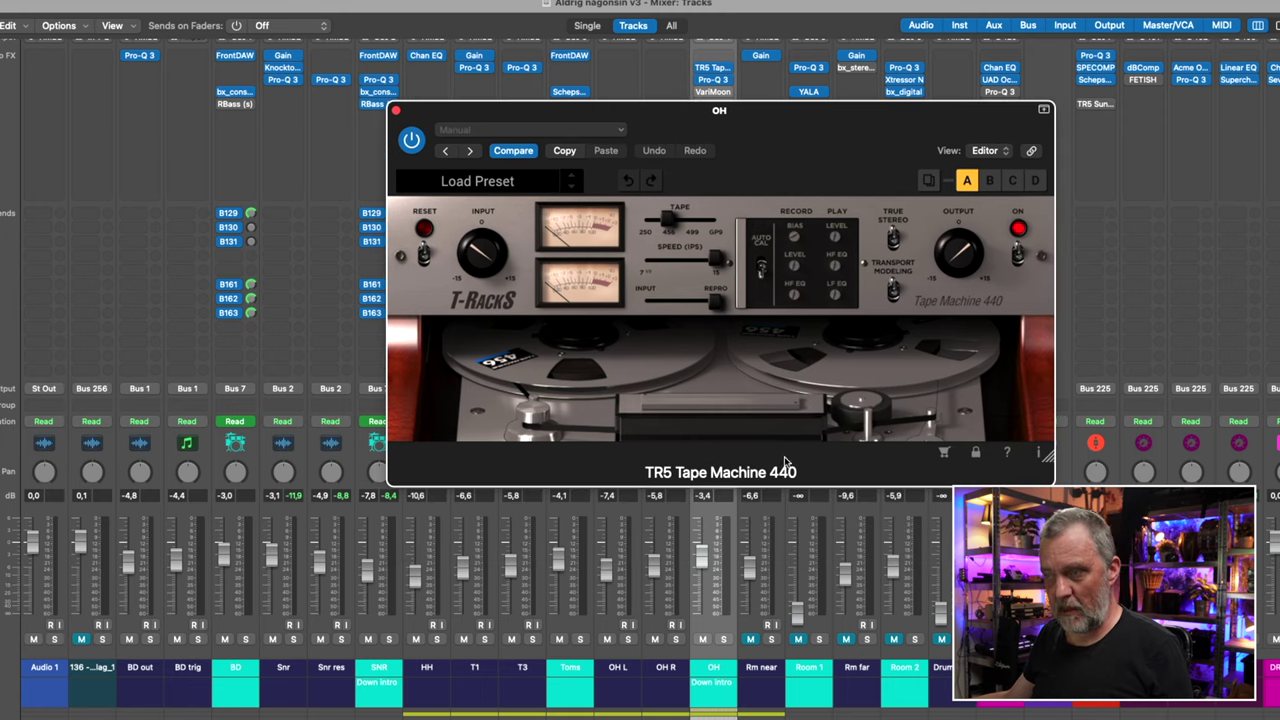
{"action": "left_click", "coordinate": [396, 111]}
{"action": "left_click", "coordinate": [714, 80]}
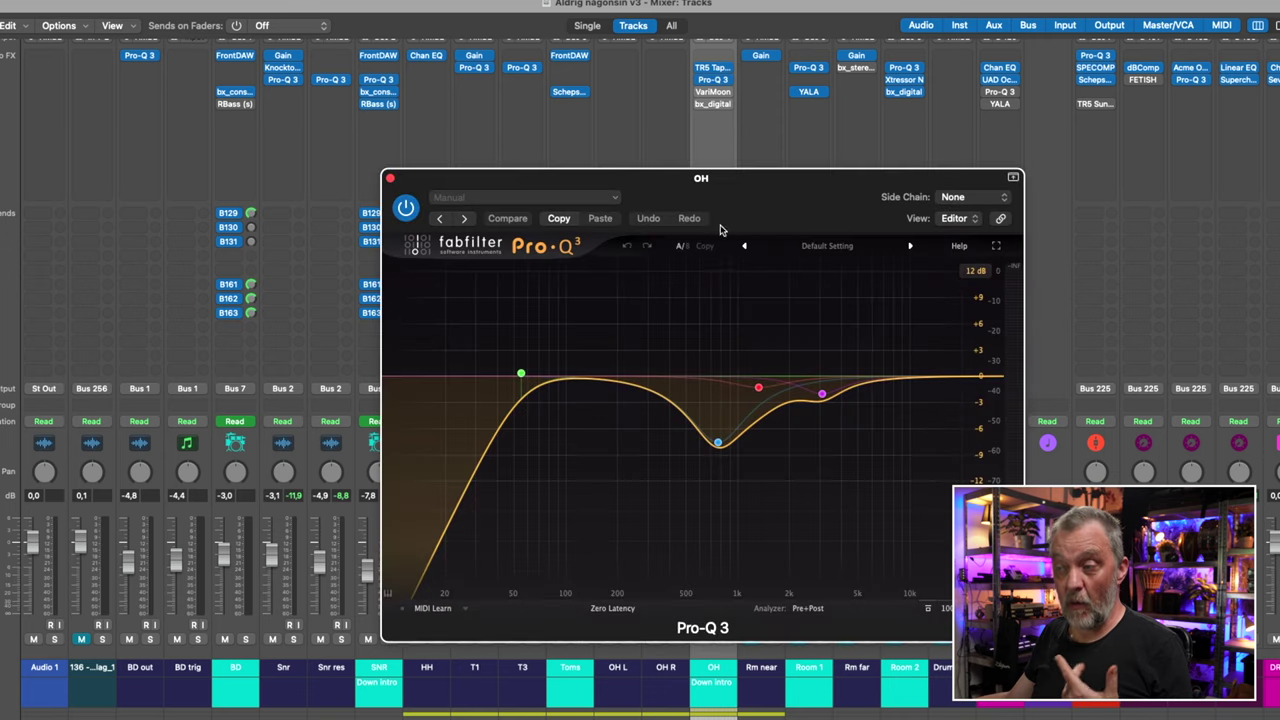
{"action": "mouse_move", "coordinate": [673, 396]}
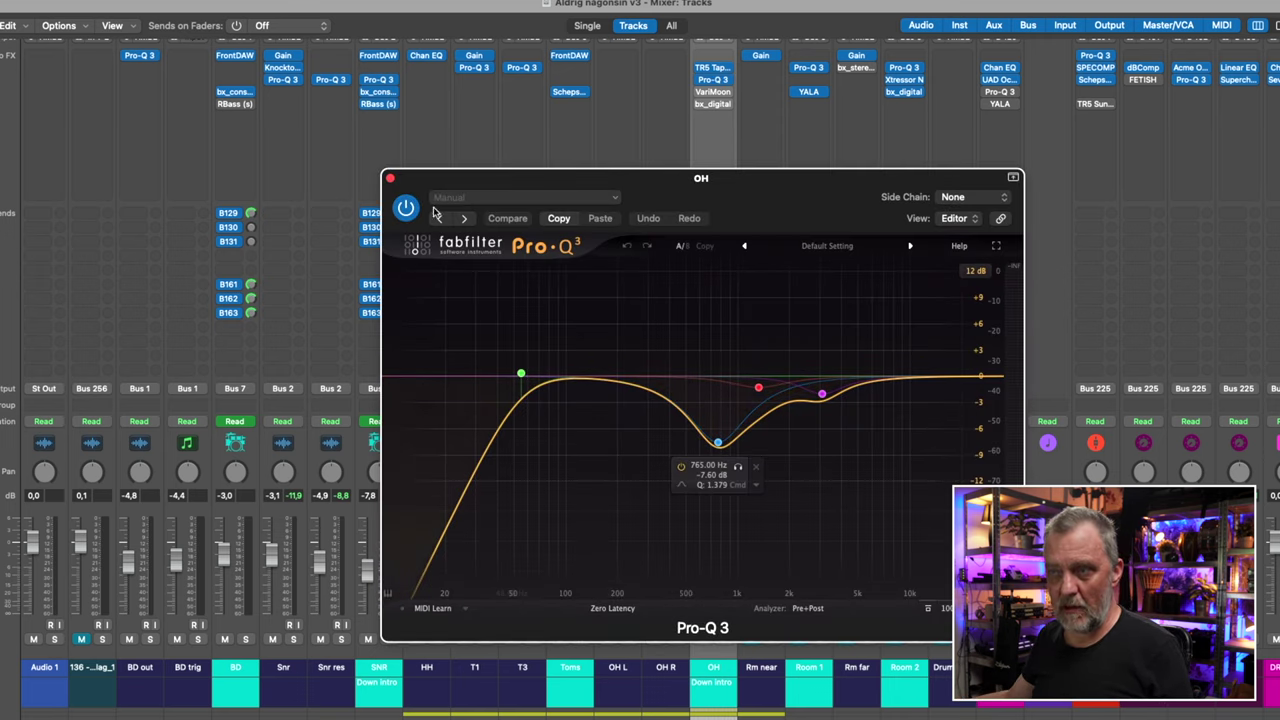
{"action": "left_click", "coordinate": [391, 179]}
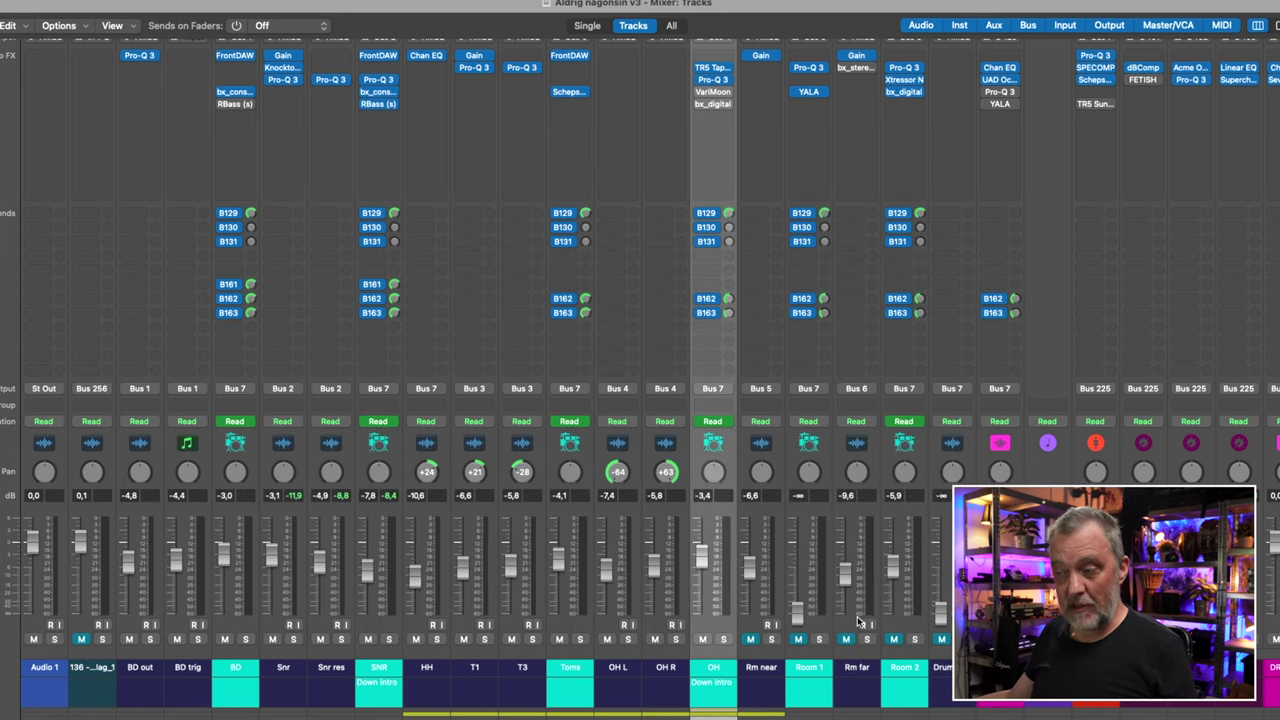
Step: Push the Rm far fader to about 1.8 dB, solo the strip and play it back
{"action": "left_click", "coordinate": [862, 668]}
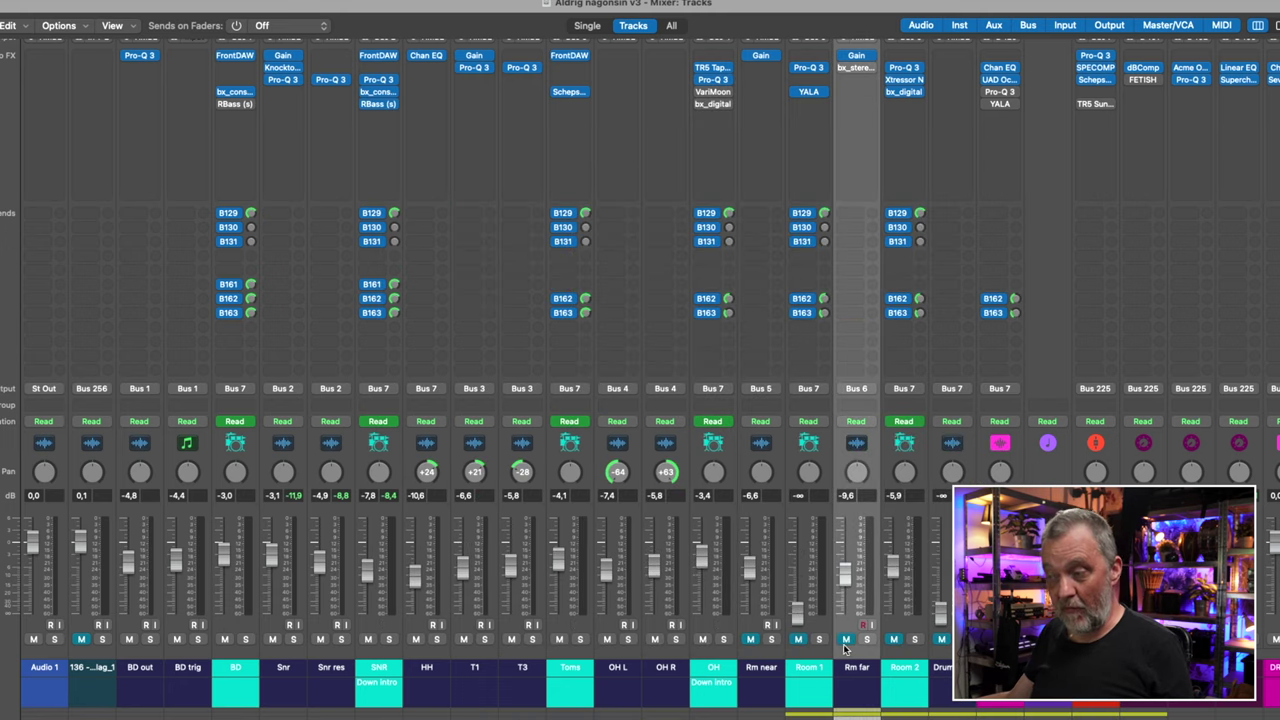
{"action": "left_click_drag", "start_coordinate": [846, 574], "coordinate": [846, 537]}
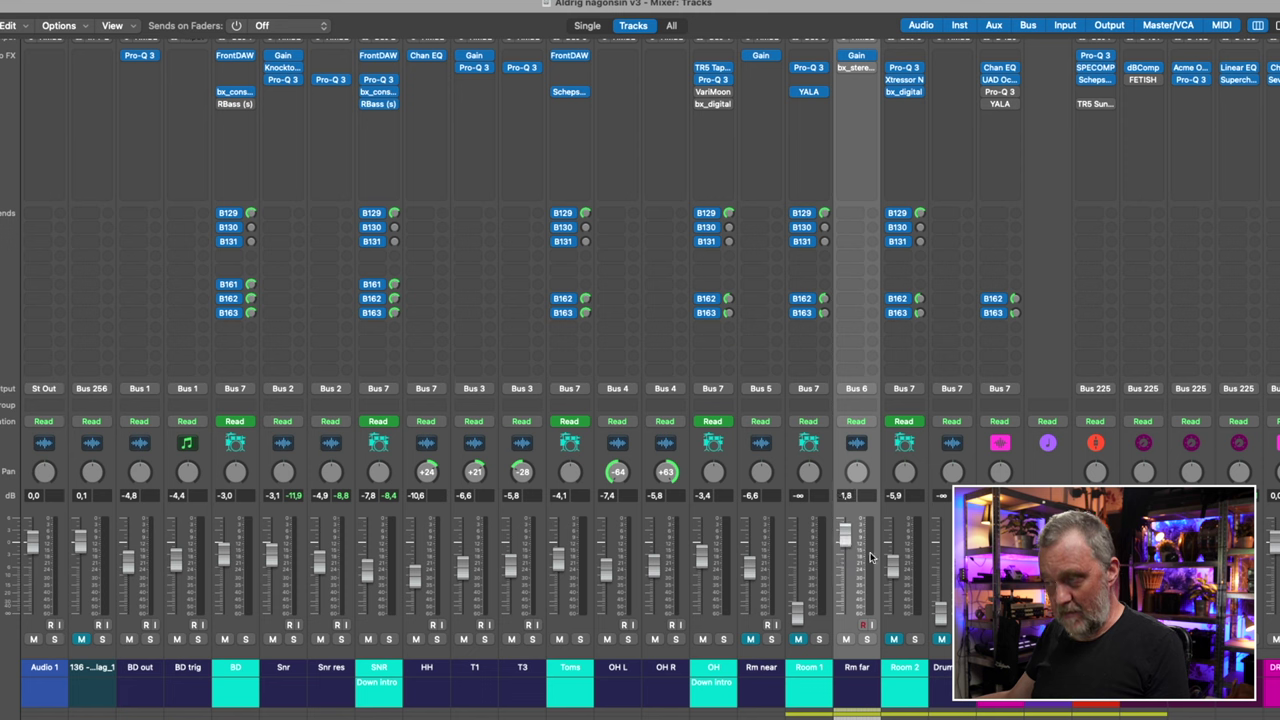
{"action": "left_click", "coordinate": [867, 639]}
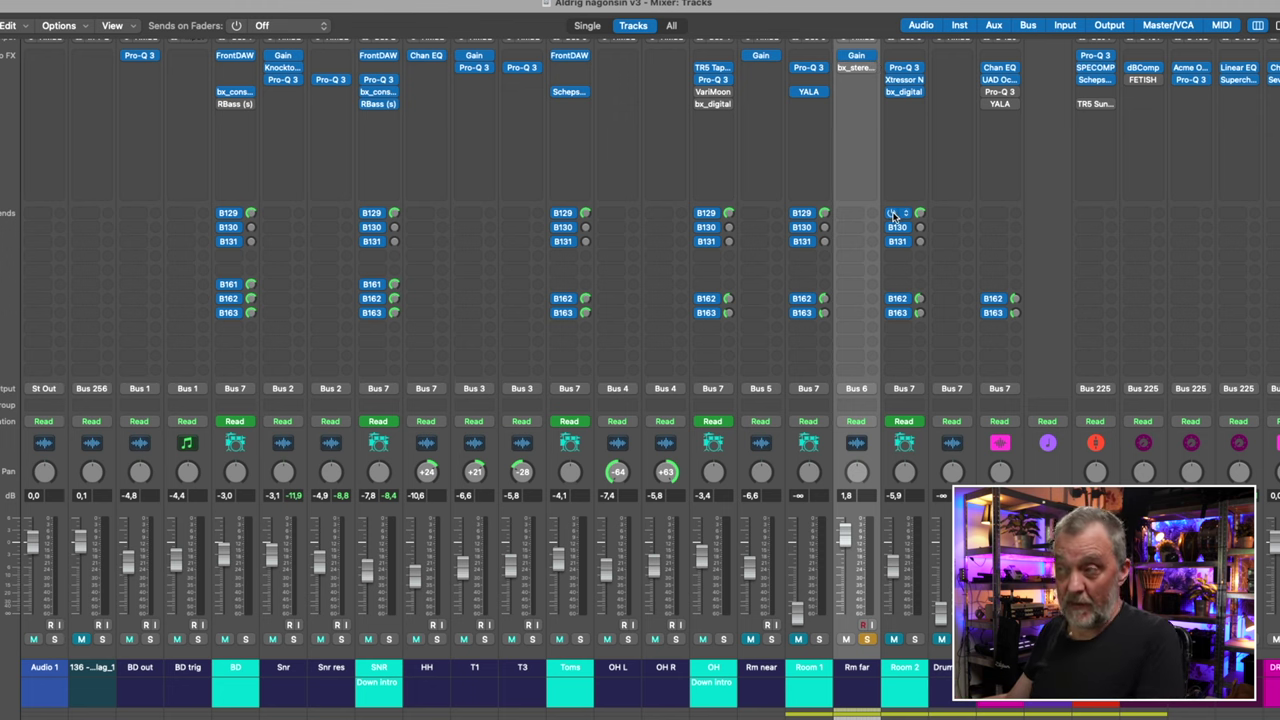
{"action": "key", "text": "space"}
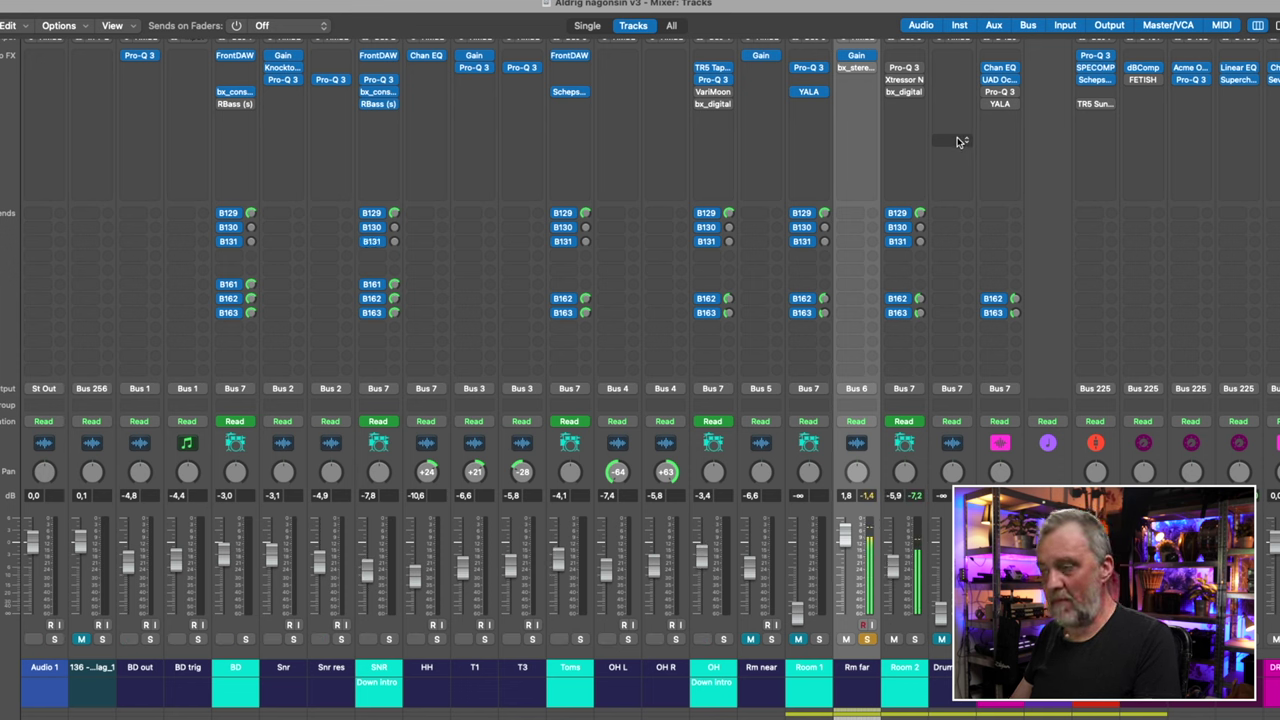
{"action": "left_click", "coordinate": [854, 72]}
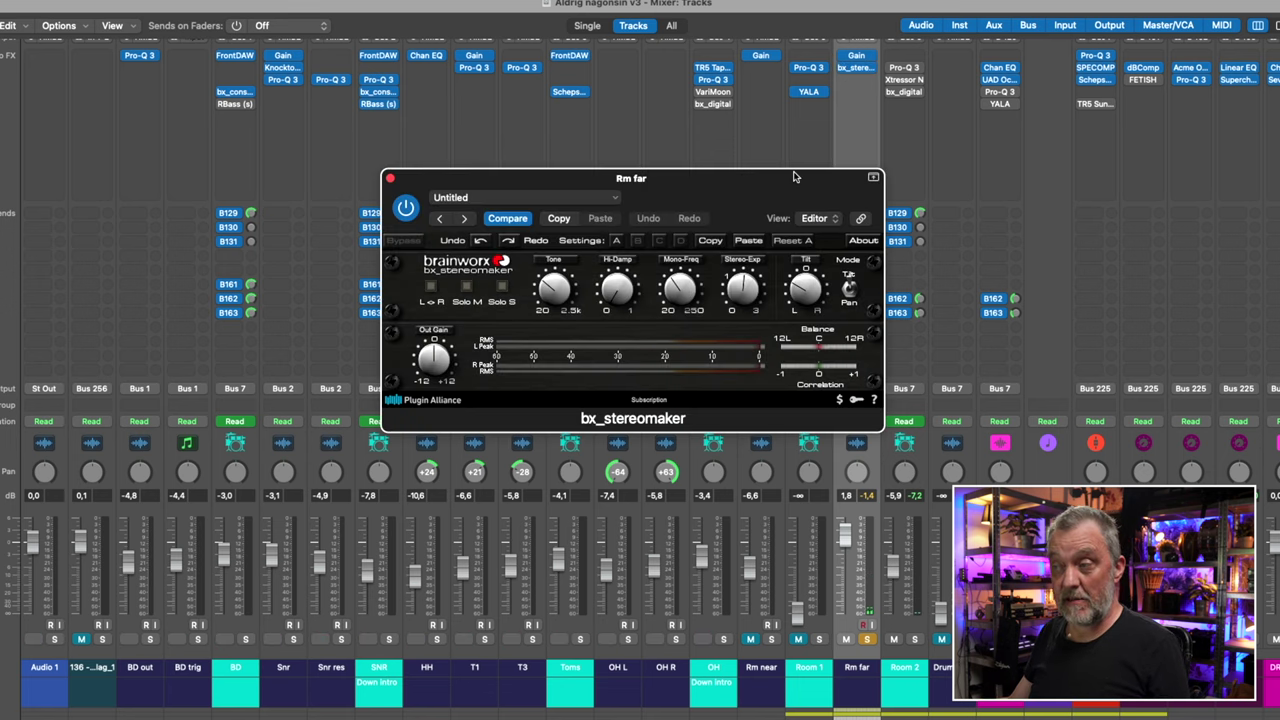
{"action": "left_click_drag", "start_coordinate": [797, 177], "coordinate": [992, 133]}
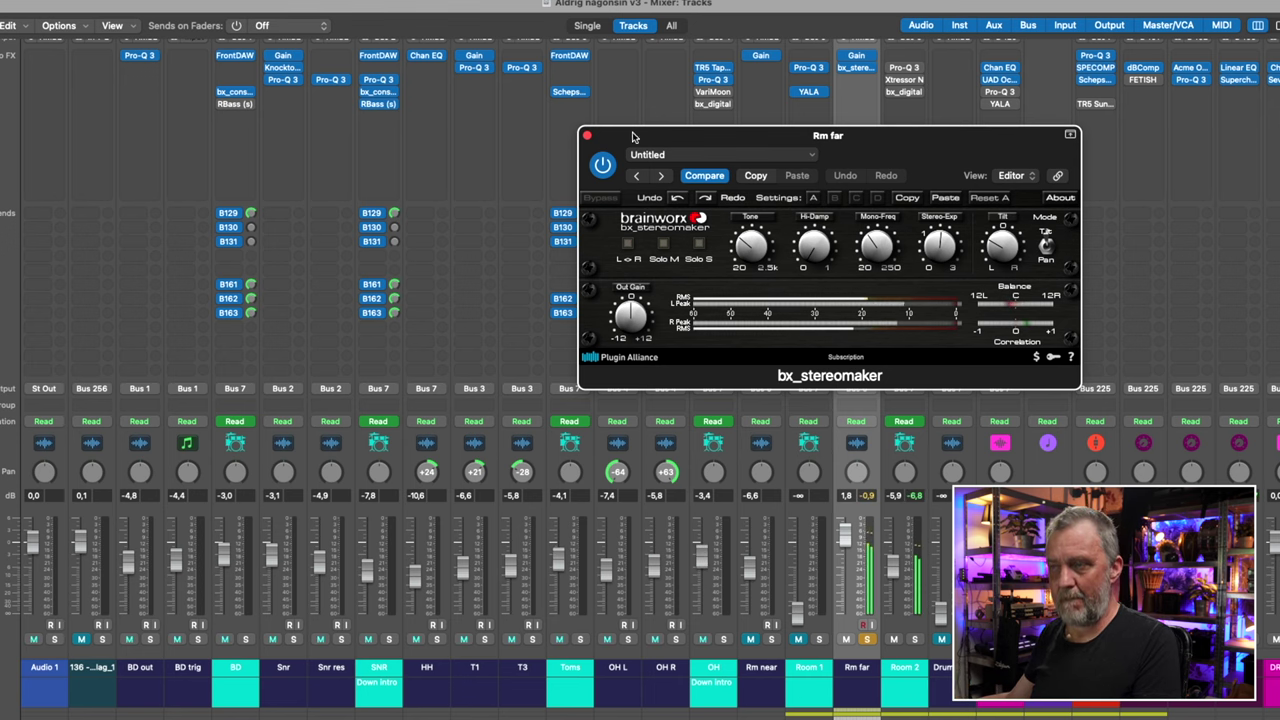
{"action": "left_click", "coordinate": [587, 135]}
{"action": "left_click", "coordinate": [901, 68]}
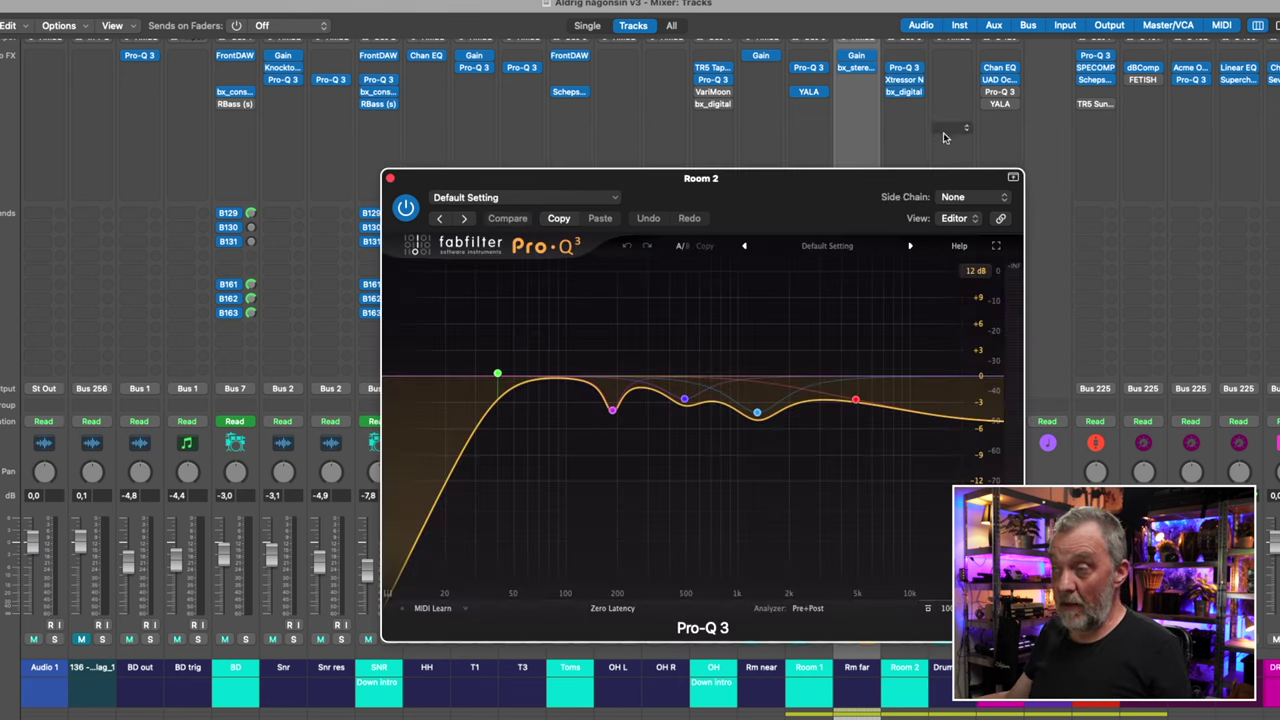
{"action": "left_click_drag", "start_coordinate": [885, 195], "coordinate": [925, 139]}
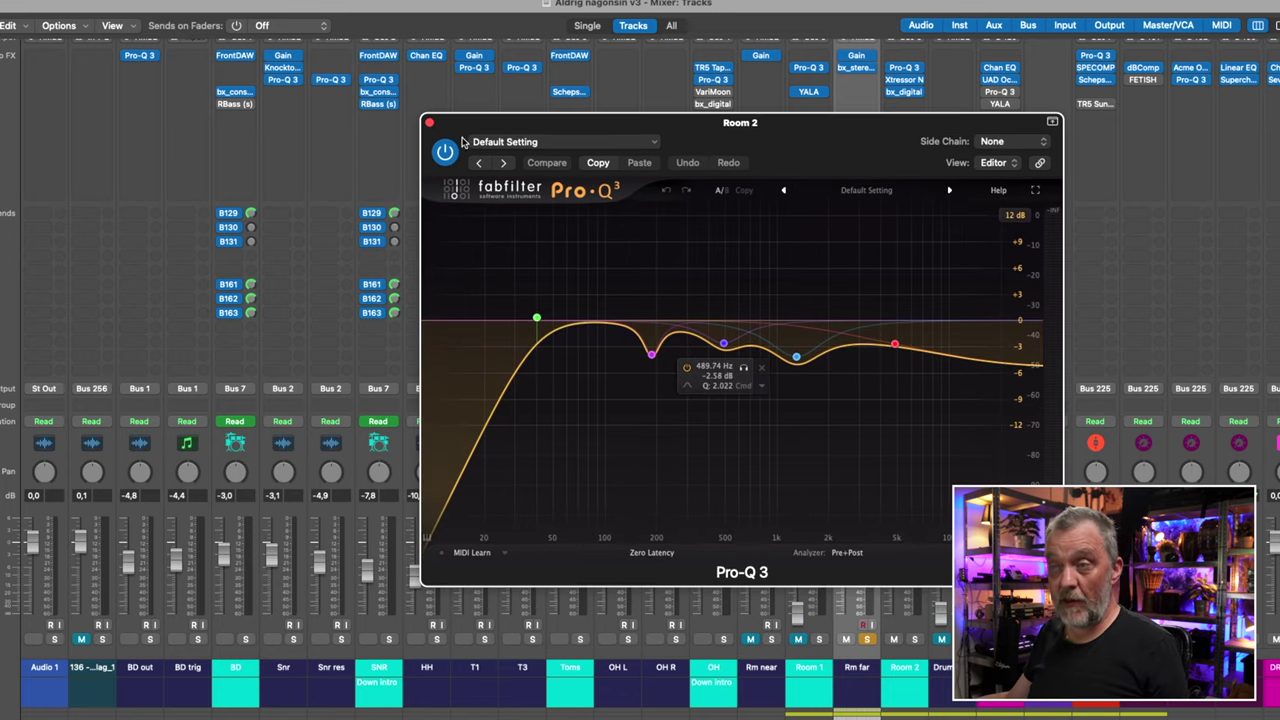
{"action": "left_click", "coordinate": [429, 122]}
{"action": "left_click", "coordinate": [901, 80]}
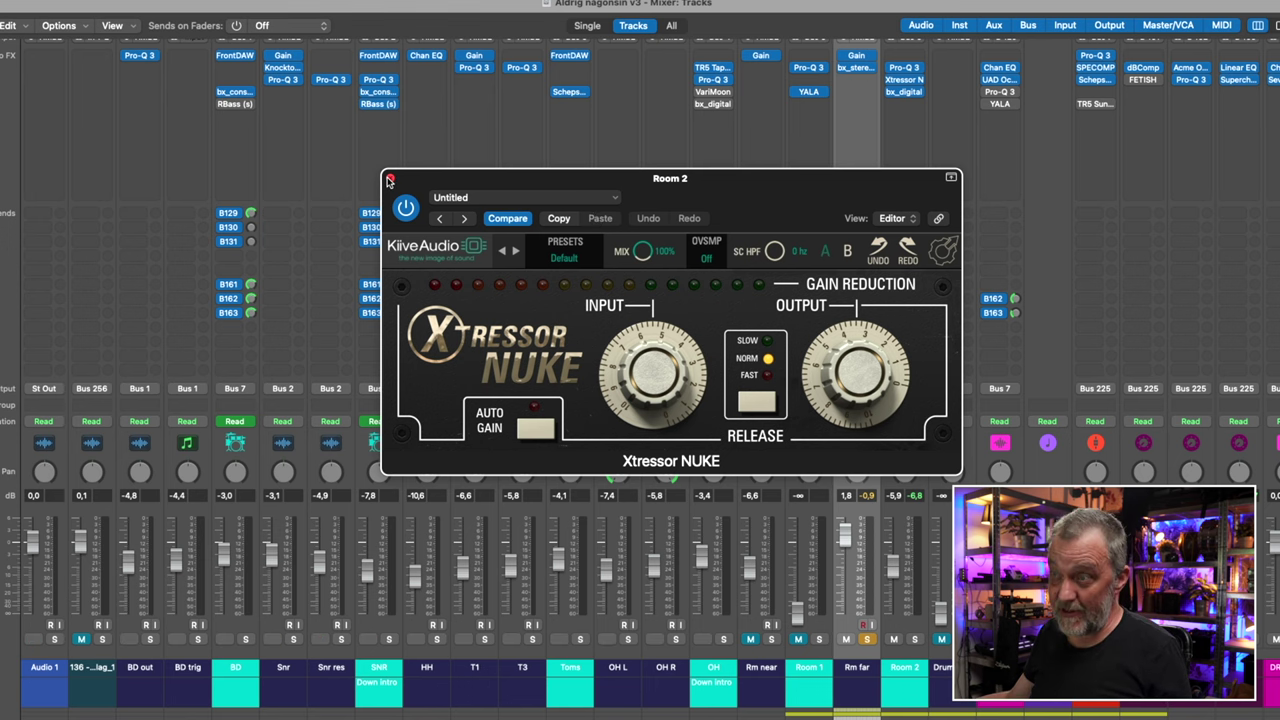
{"action": "left_click", "coordinate": [389, 179]}
{"action": "left_click", "coordinate": [900, 92]}
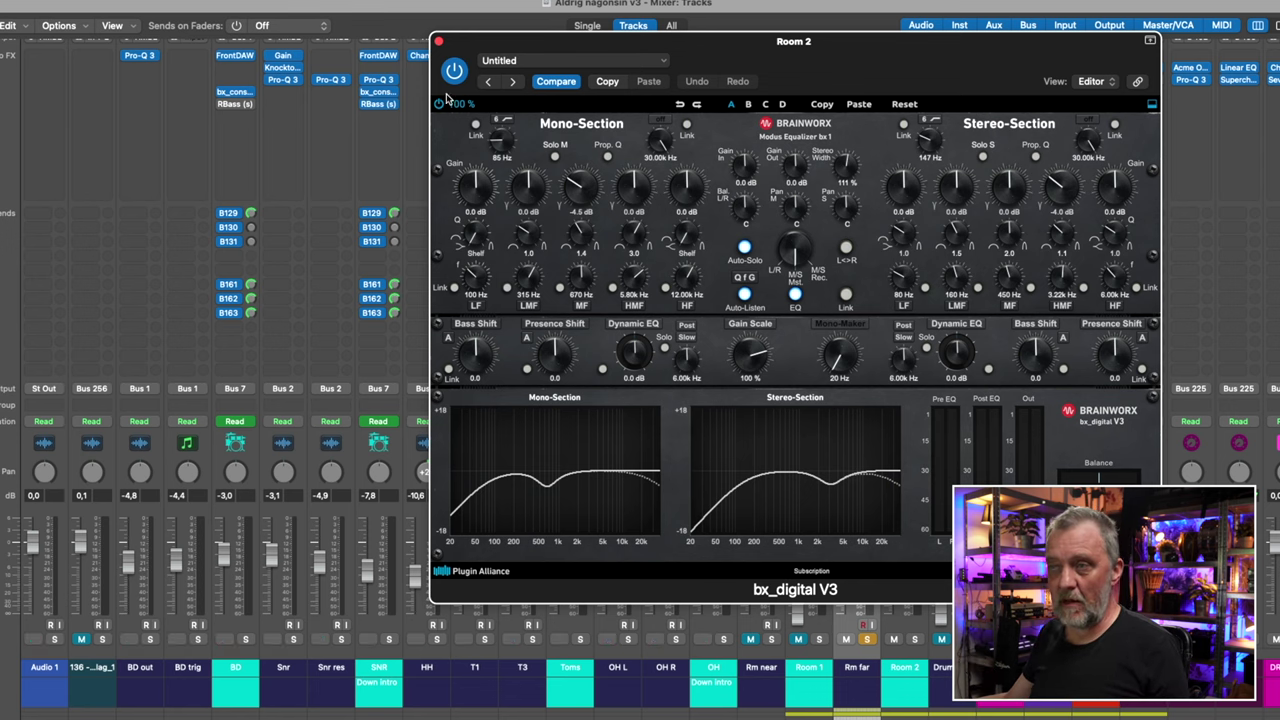
{"action": "left_click", "coordinate": [439, 42]}
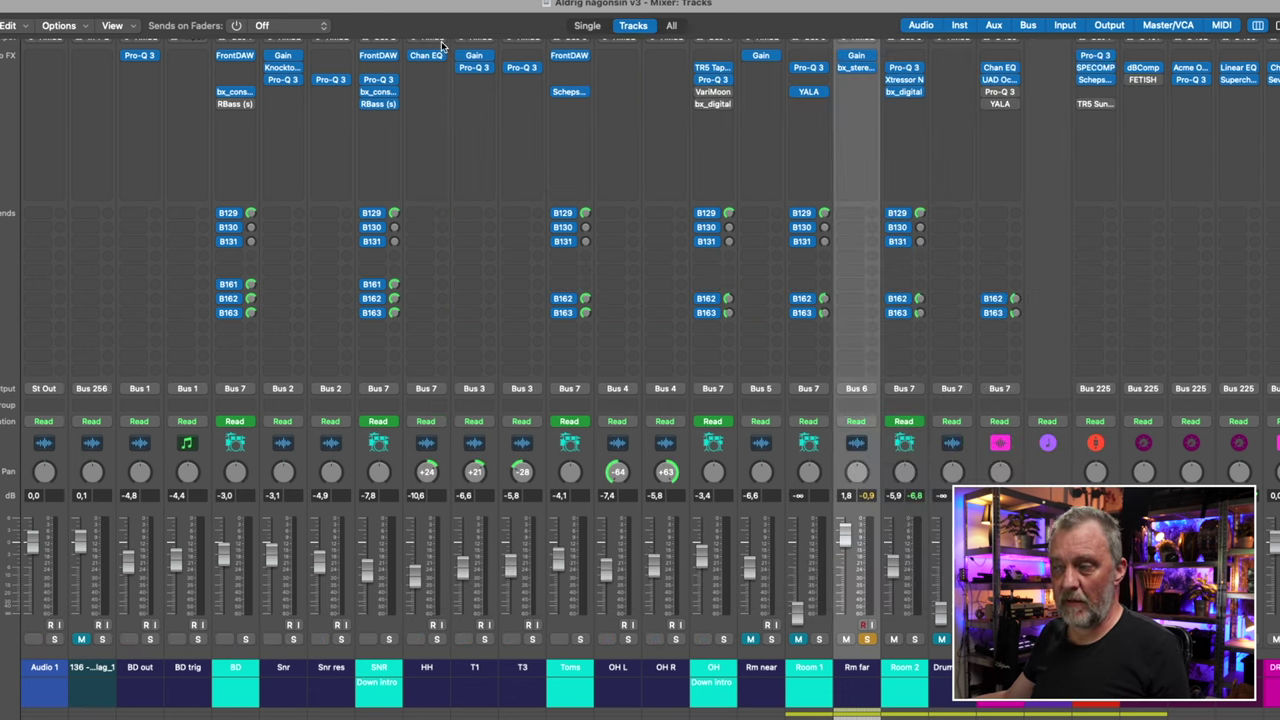
Step: Solo Room 2, start playback and drop the Rm far fader to about -7.8 dB
{"action": "left_click", "coordinate": [914, 638]}
{"action": "key", "text": "space"}
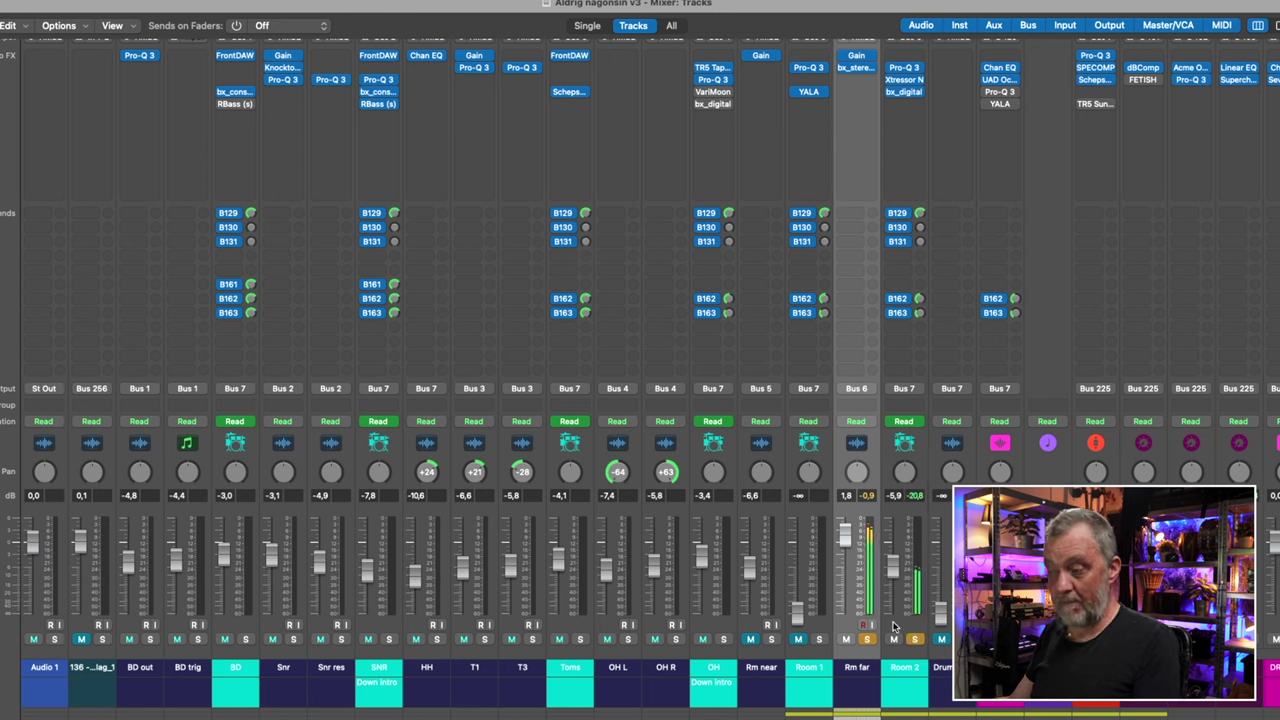
{"action": "left_click_drag", "start_coordinate": [844, 533], "coordinate": [844, 565]}
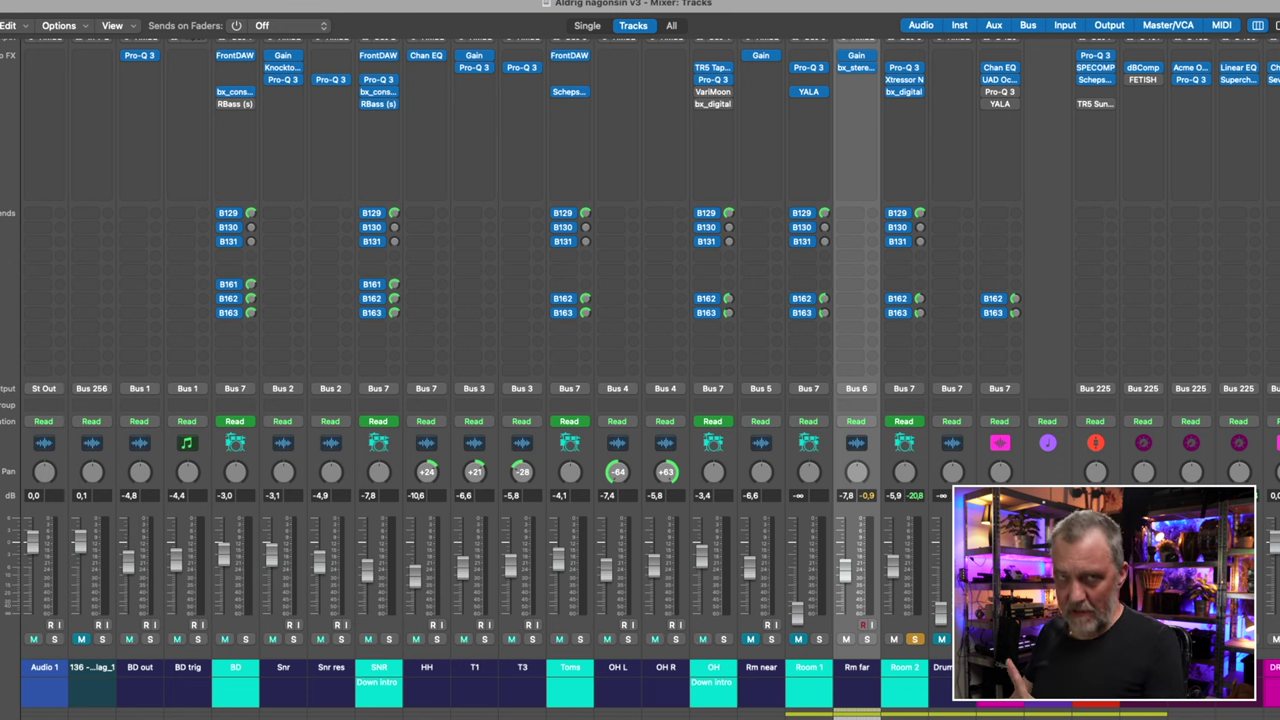
{"action": "left_click", "coordinate": [1000, 250]}
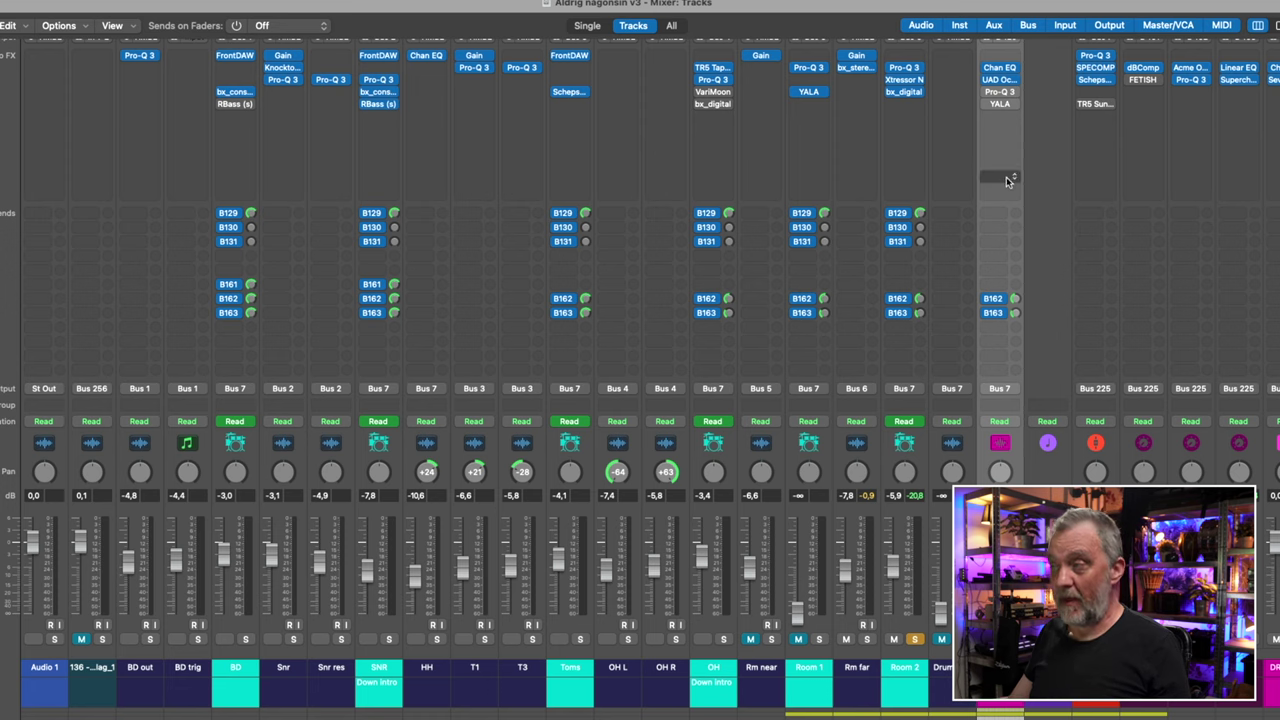
Step: Inspect the Fake Room's UAD Ocean Way Studios plugin and close it
{"action": "left_click", "coordinate": [1000, 79]}
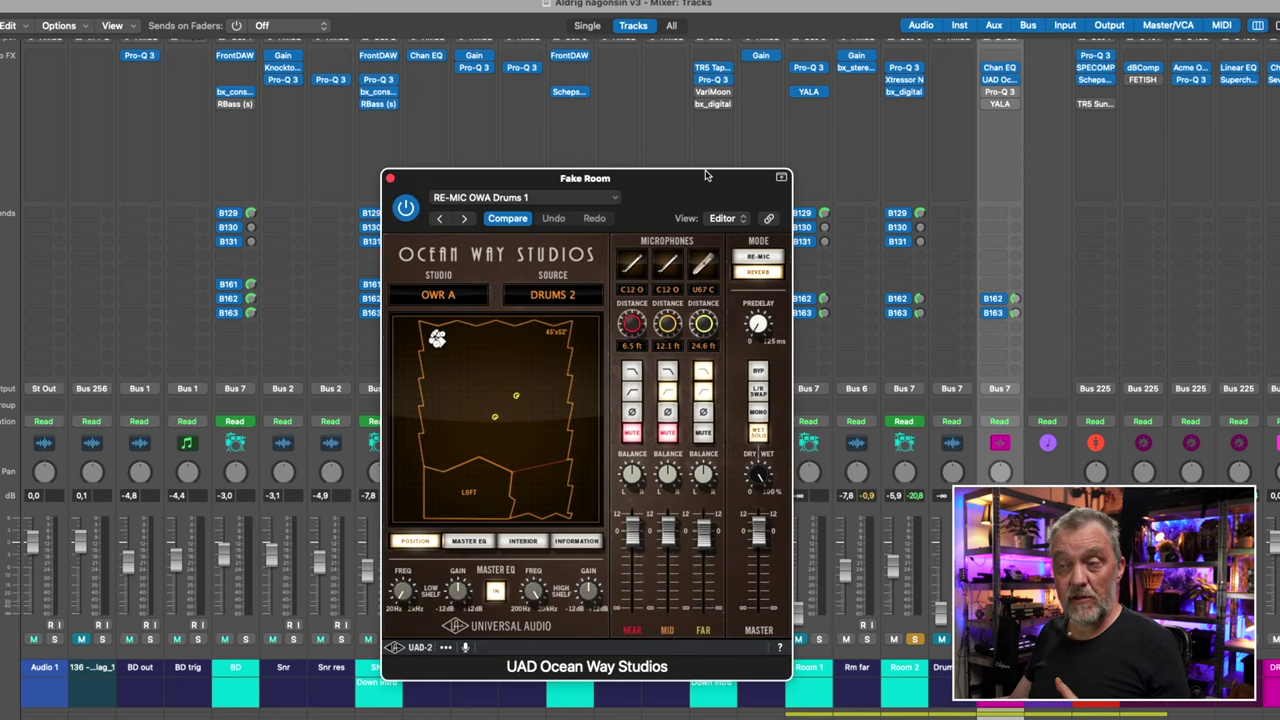
{"action": "left_click_drag", "start_coordinate": [709, 178], "coordinate": [803, 70]}
{"action": "left_click", "coordinate": [843, 152]}
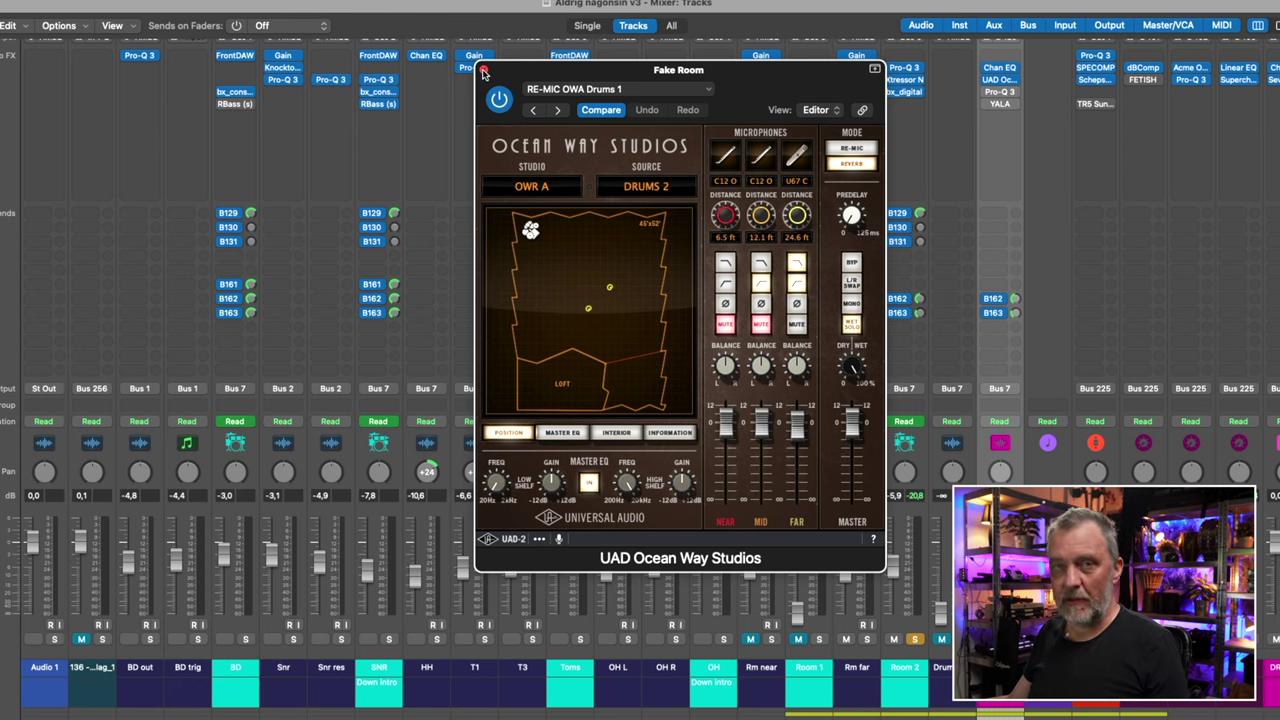
{"action": "left_click", "coordinate": [483, 72]}
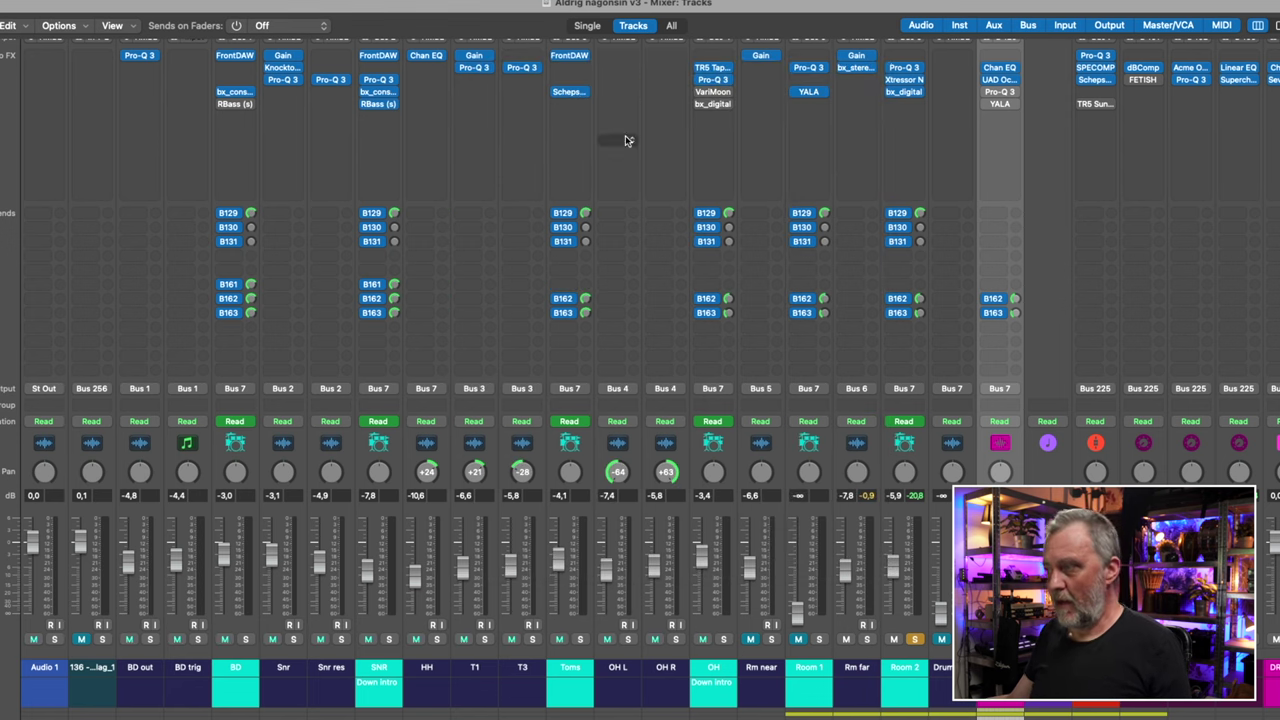
Step: Check the Fake Room Channel EQ's 158 Hz high-pass, then clear all solos
{"action": "left_click", "coordinate": [1005, 68]}
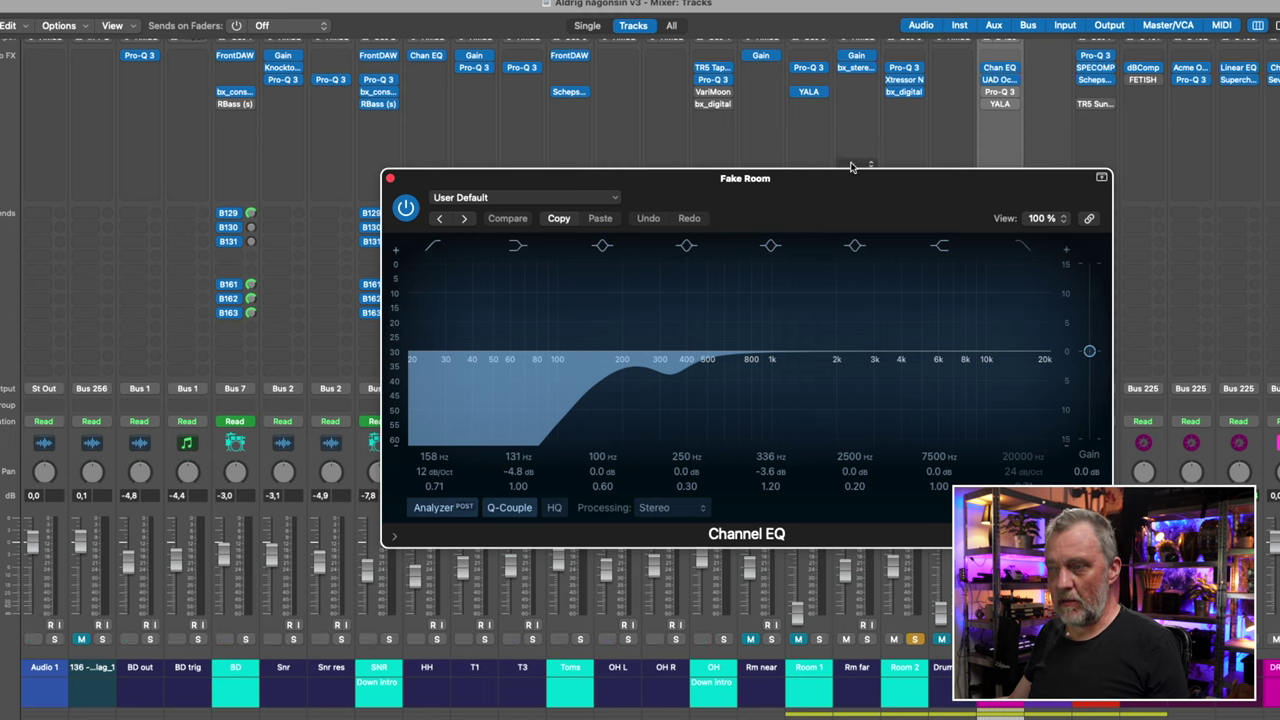
{"action": "left_click", "coordinate": [391, 179]}
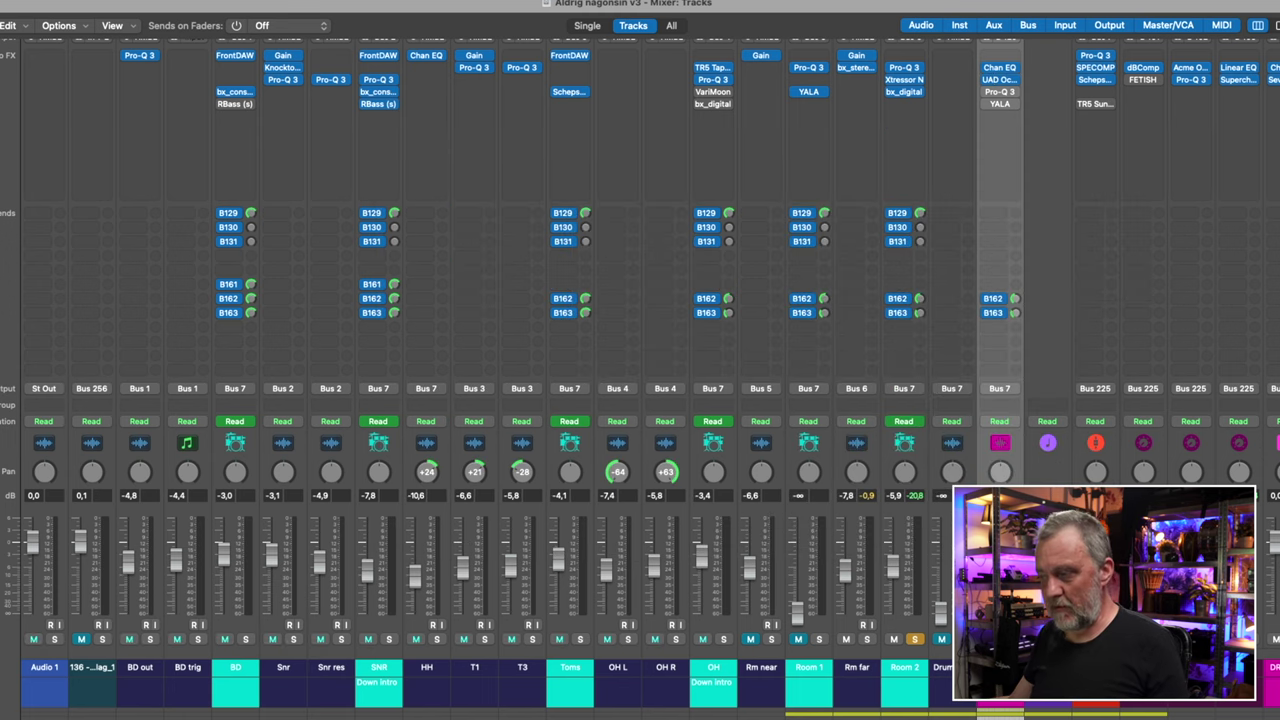
{"action": "left_click", "coordinate": [913, 640]}
{"action": "left_click", "coordinate": [913, 640]}
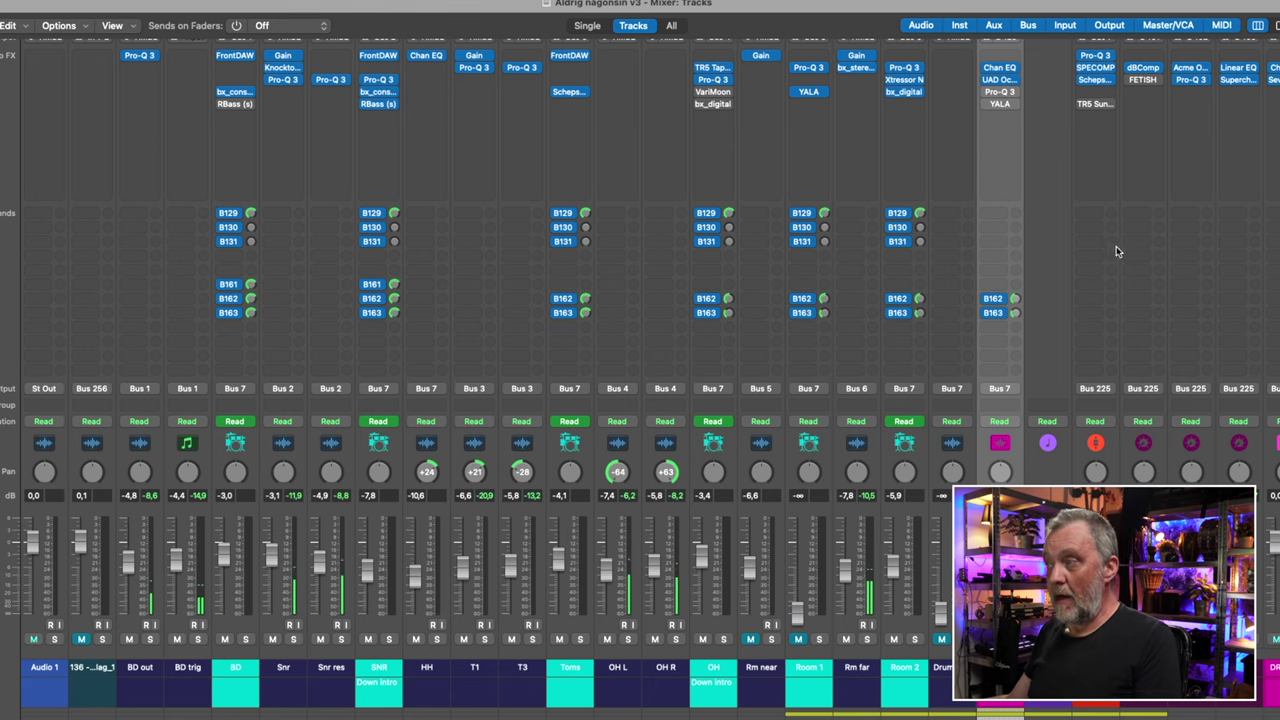
Step: Check and close DR sub's Pro-Q 3, SPECOMP and Scheps Omni Channel (Full Reset) plugins
{"action": "left_click", "coordinate": [1098, 57]}
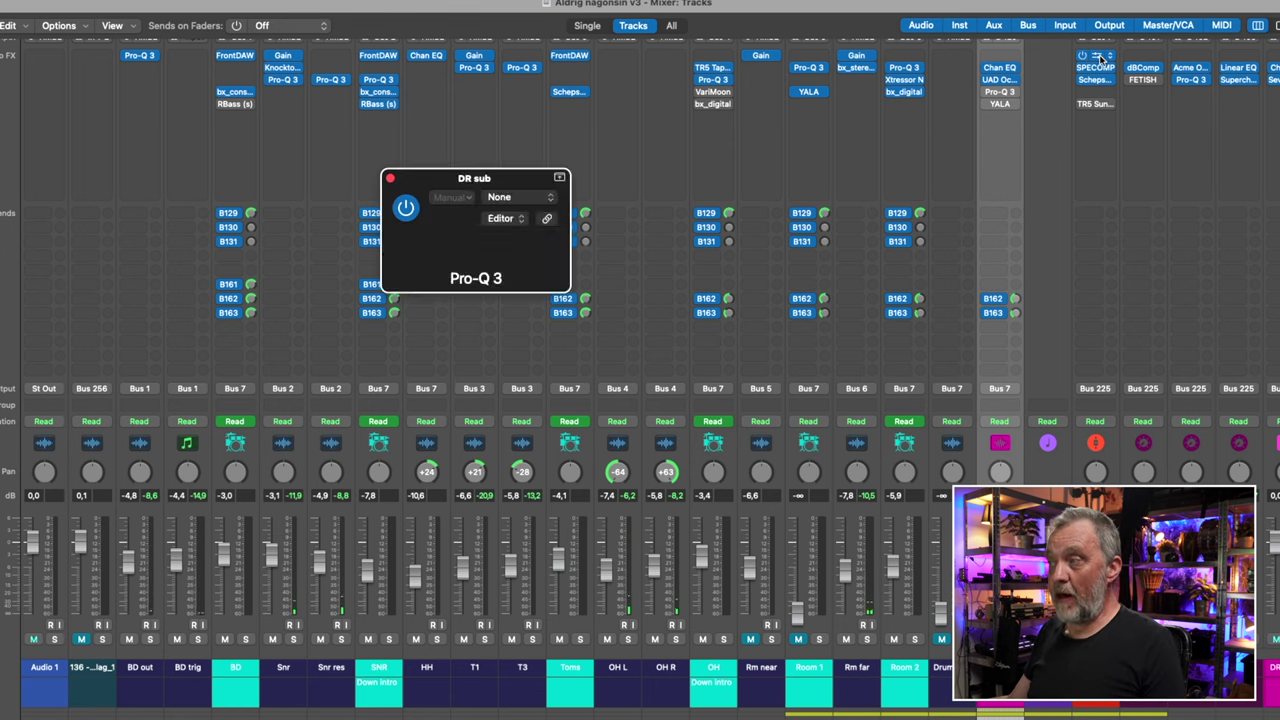
{"action": "left_click", "coordinate": [390, 181]}
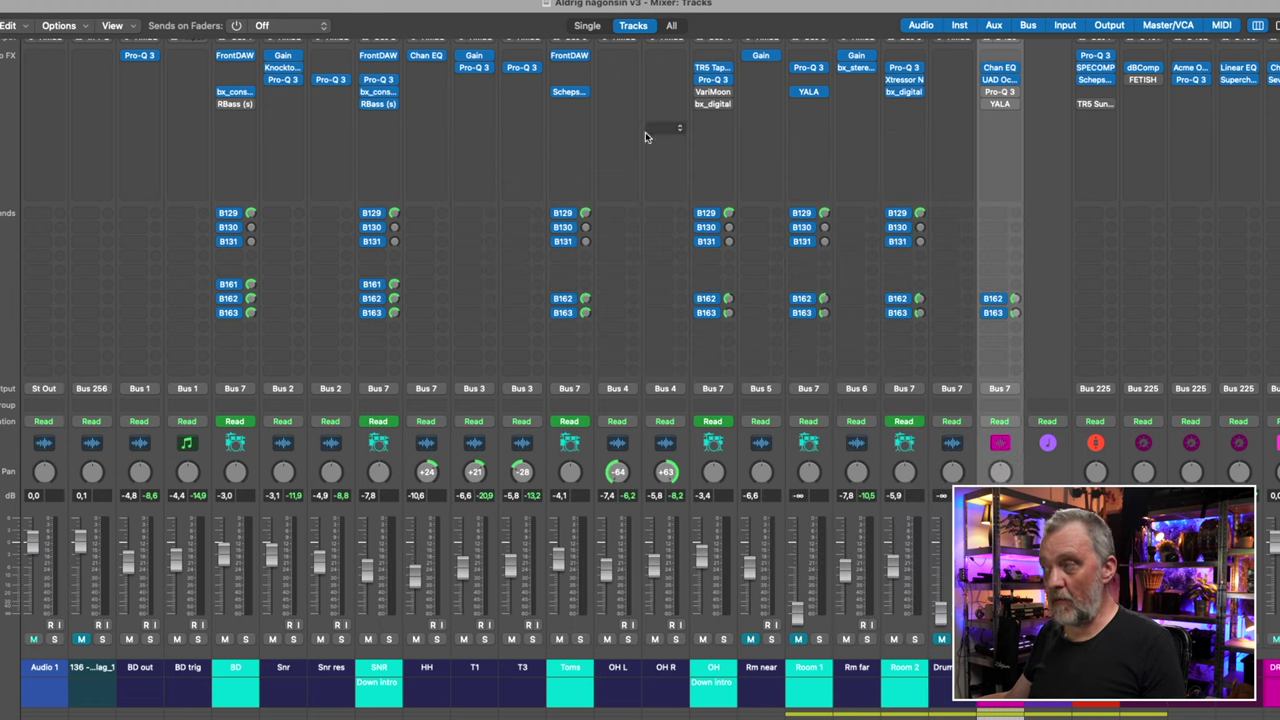
{"action": "left_click", "coordinate": [1094, 67]}
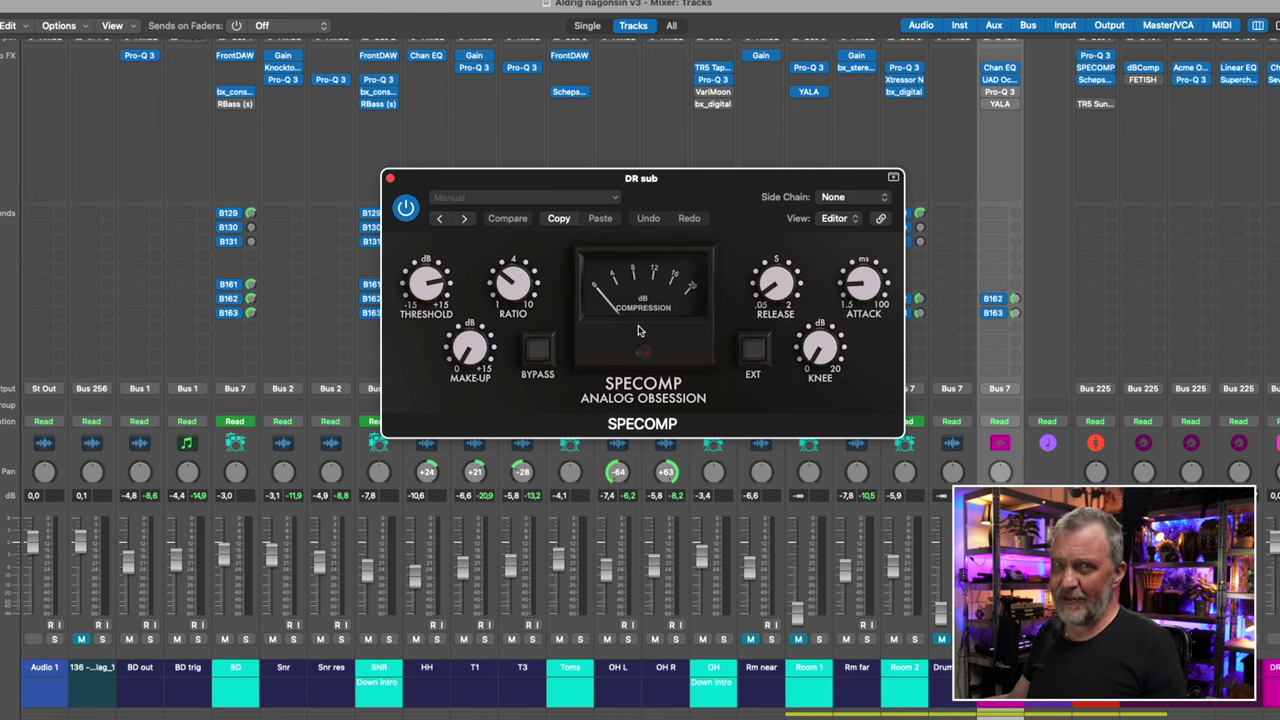
{"action": "left_click", "coordinate": [390, 178]}
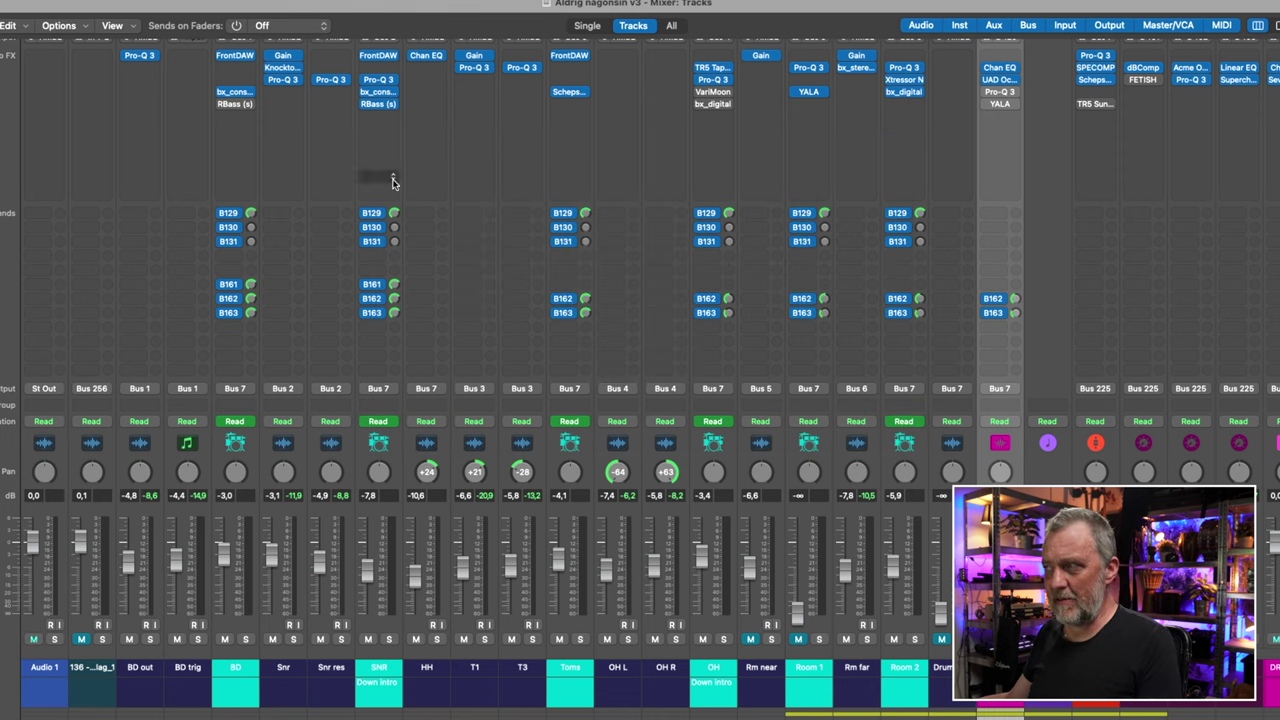
{"action": "left_click", "coordinate": [1096, 80]}
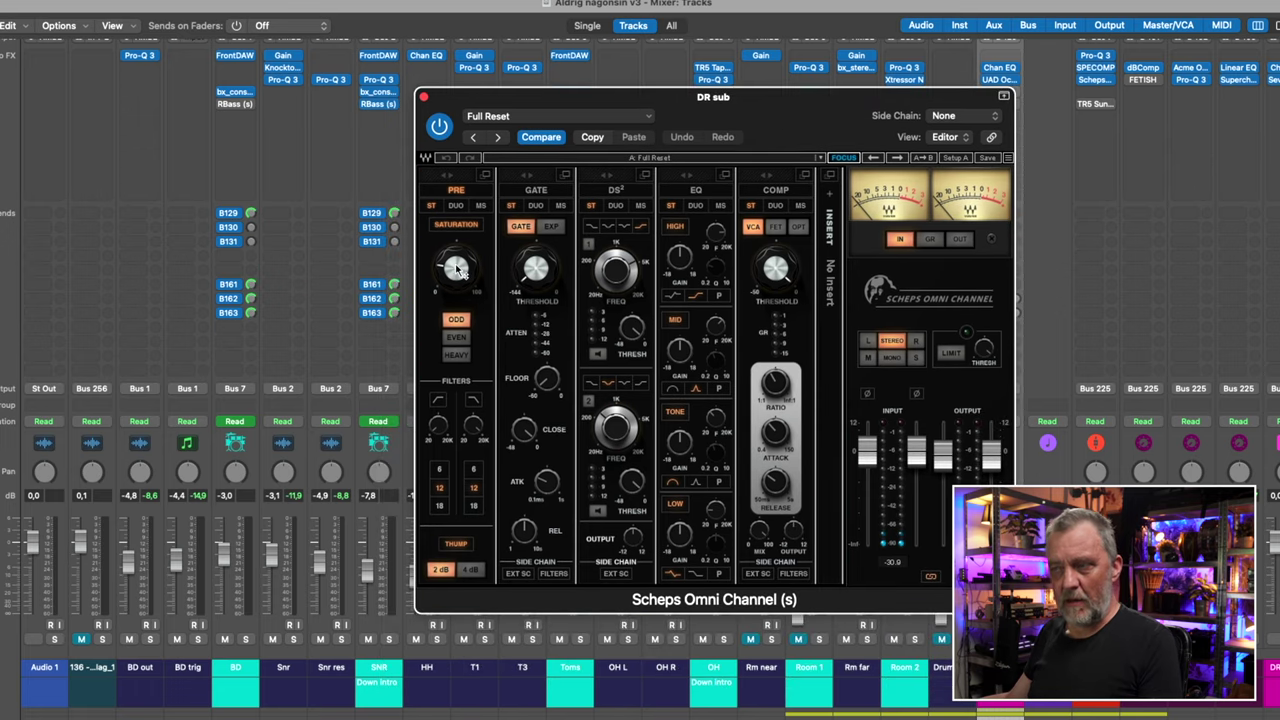
{"action": "mouse_move", "coordinate": [457, 270]}
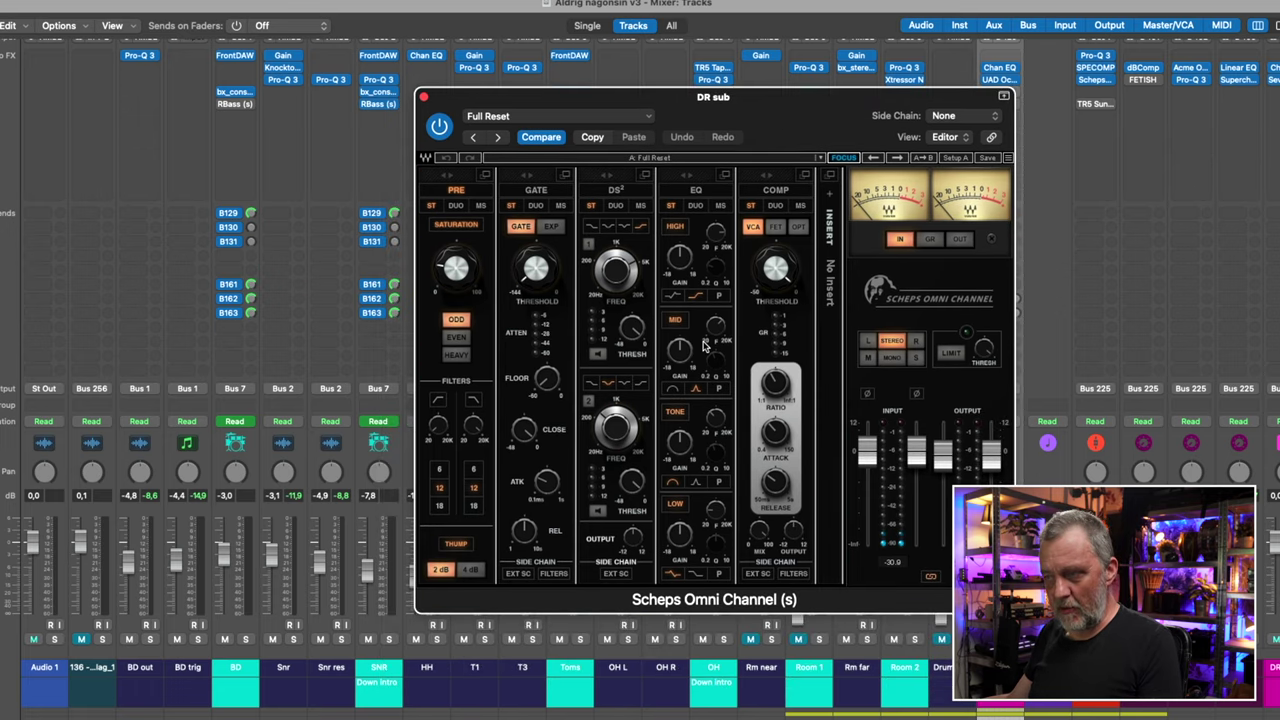
{"action": "left_click", "coordinate": [422, 97]}
{"action": "scroll", "coordinate": [323, 623], "scroll_direction": "right", "scroll_amount": 10}
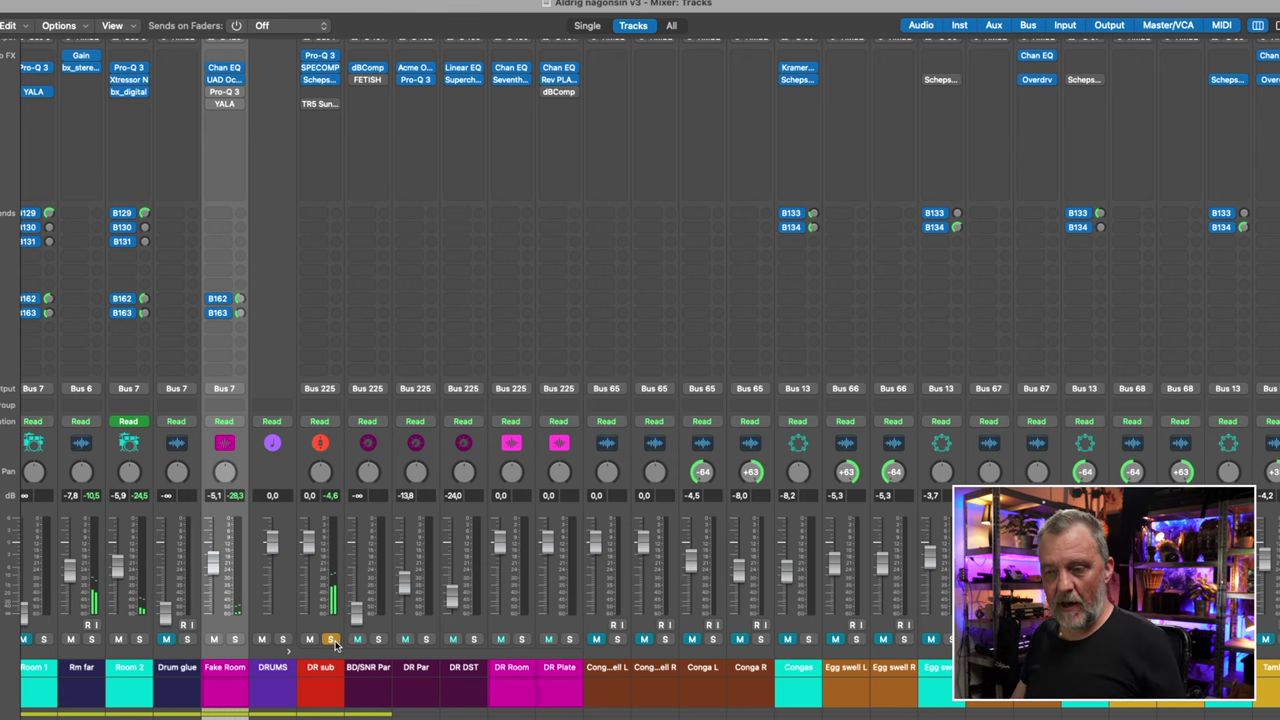
Step: Move the solo from DR sub to DR Par, play and trim its level, then solo DR DST
{"action": "left_click", "coordinate": [333, 641]}
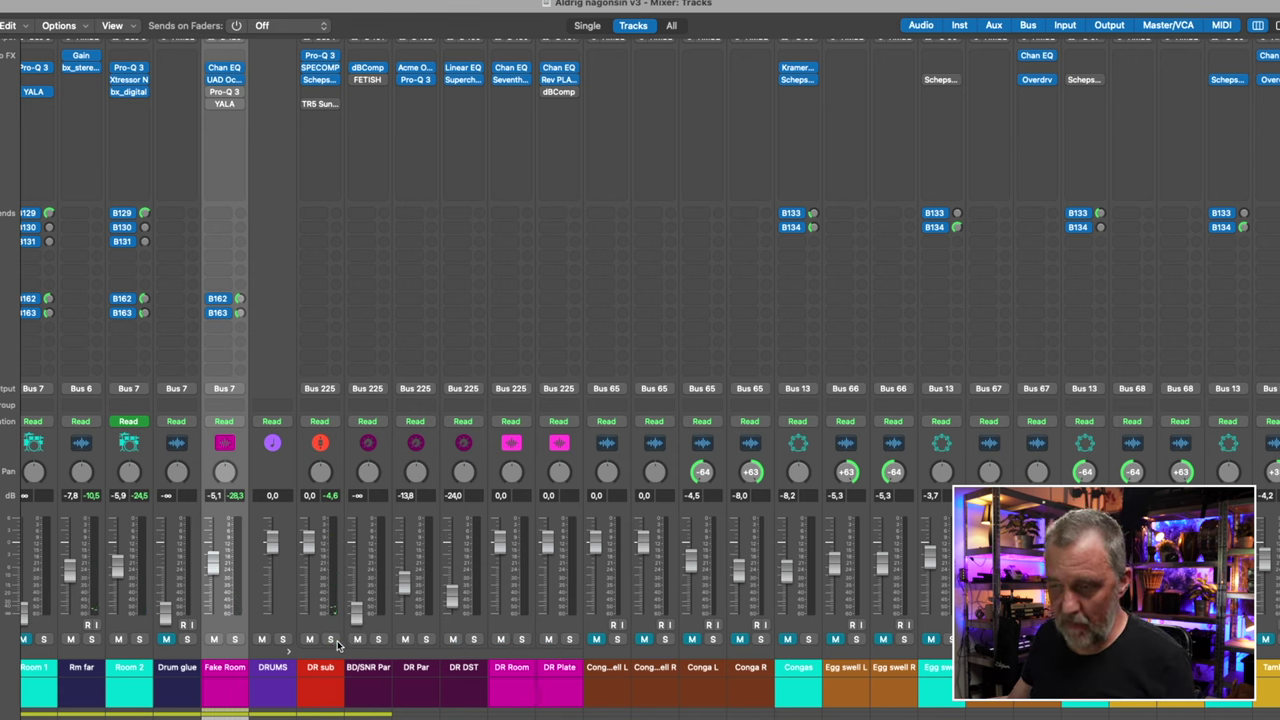
{"action": "left_click", "coordinate": [426, 639]}
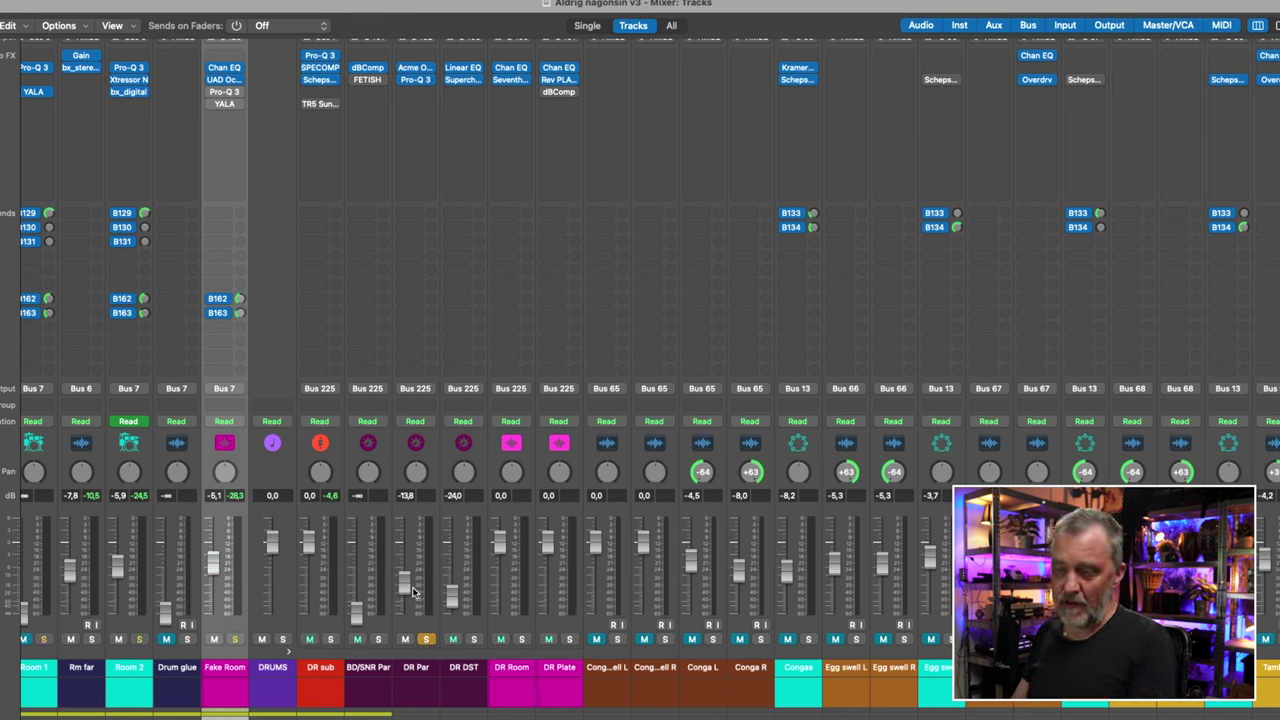
{"action": "key", "text": "space"}
{"action": "mouse_move", "coordinate": [404, 580]}
{"action": "left_mouse_down"}
{"action": "mouse_move", "coordinate": [404, 538]}
{"action": "mouse_move", "coordinate": [404, 582]}
{"action": "left_mouse_up"}
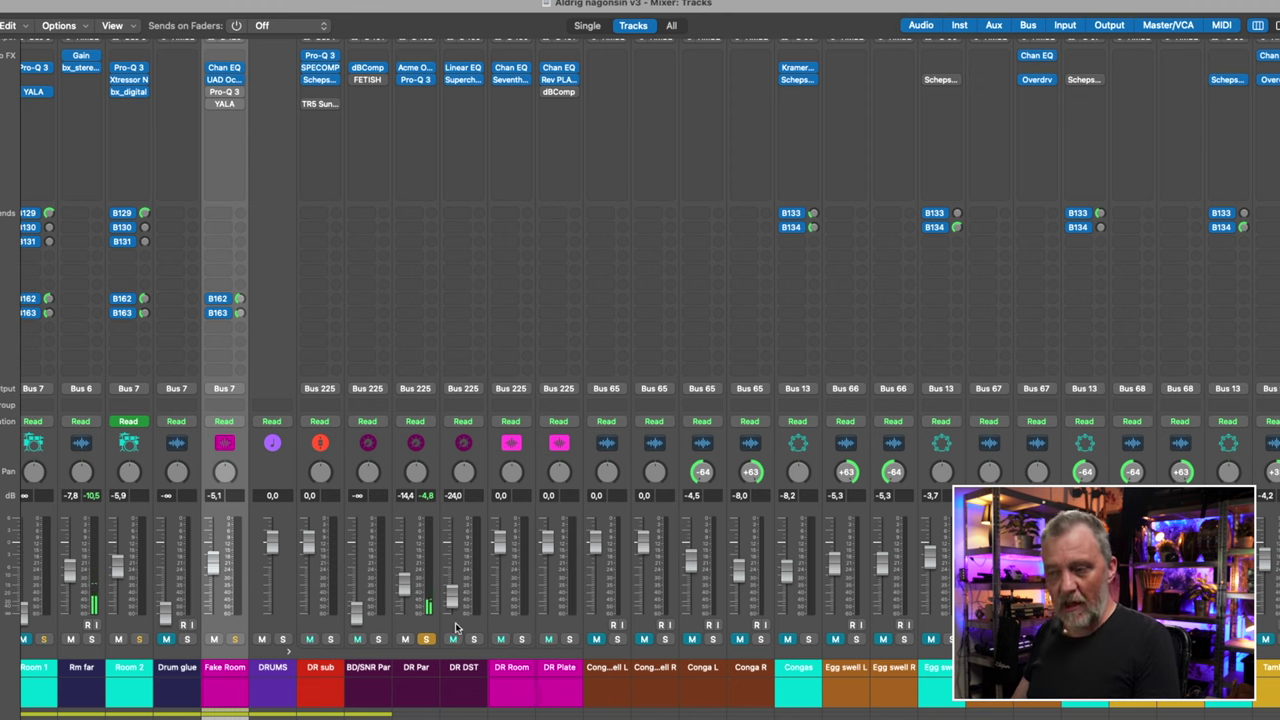
{"action": "left_click", "coordinate": [472, 638]}
{"action": "left_click", "coordinate": [426, 638]}
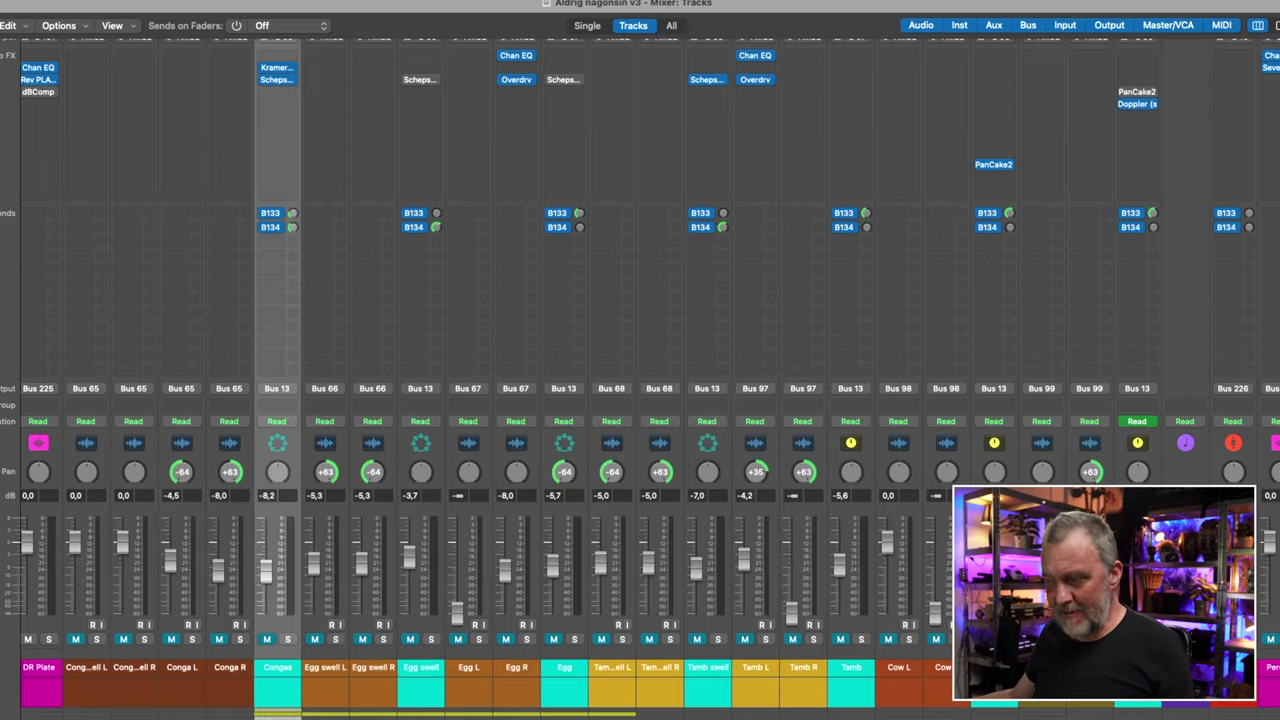
{"action": "scroll", "coordinate": [422, 715], "scroll_direction": "right", "scroll_amount": 10}
Step: Scroll the mixer to the acoustic guitar strips and solo Ac gtr 2
{"action": "scroll", "coordinate": [420, 715], "scroll_direction": "left", "scroll_amount": 2}
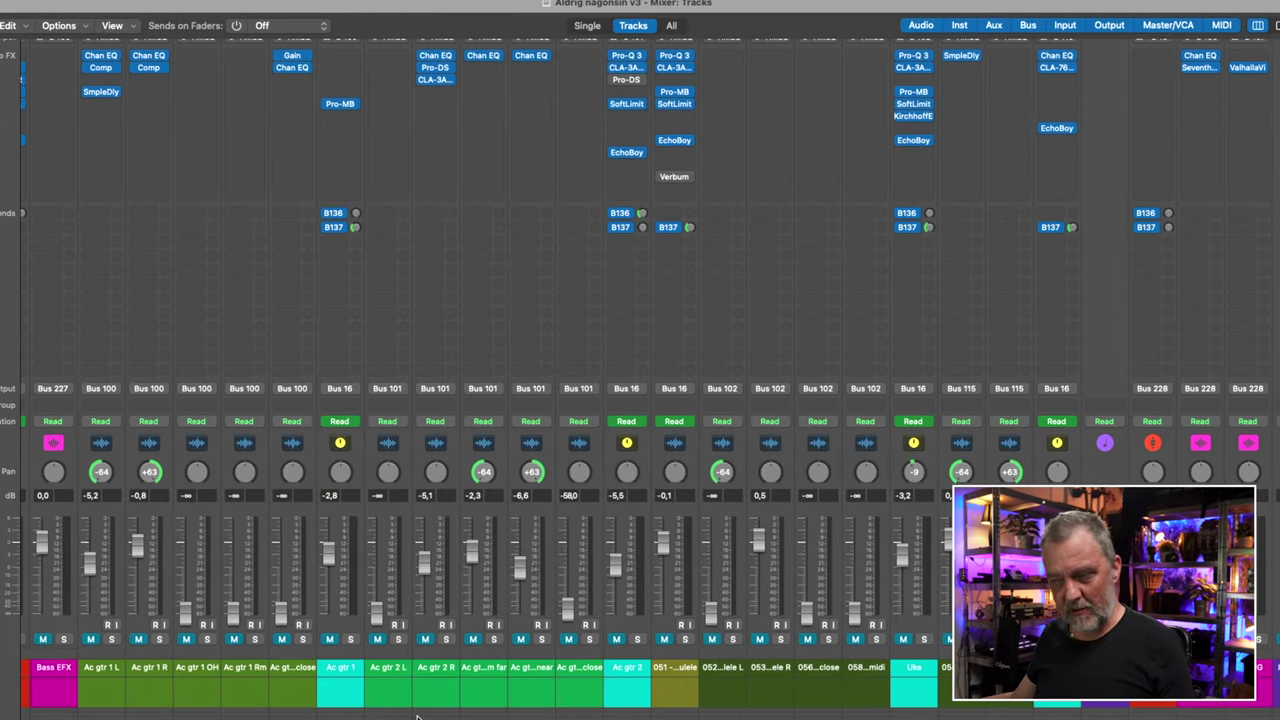
{"action": "scroll", "coordinate": [418, 716], "scroll_direction": "right", "scroll_amount": 1}
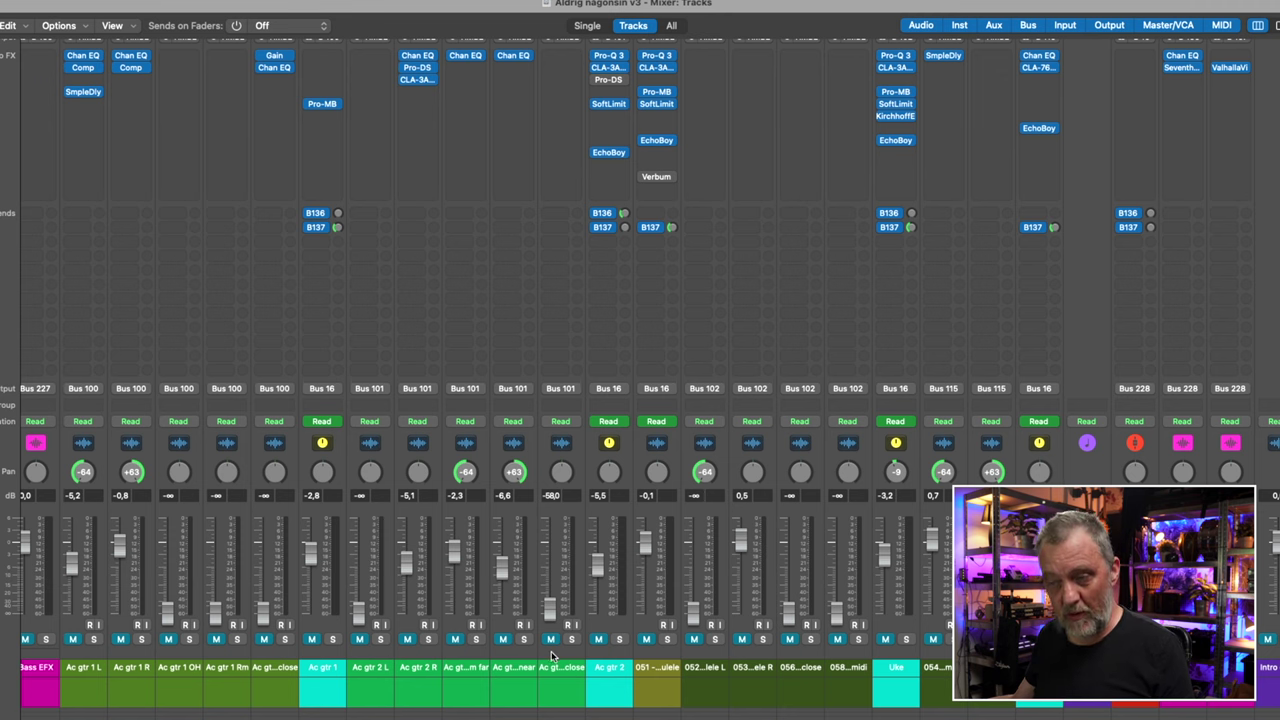
{"action": "left_click", "coordinate": [619, 640]}
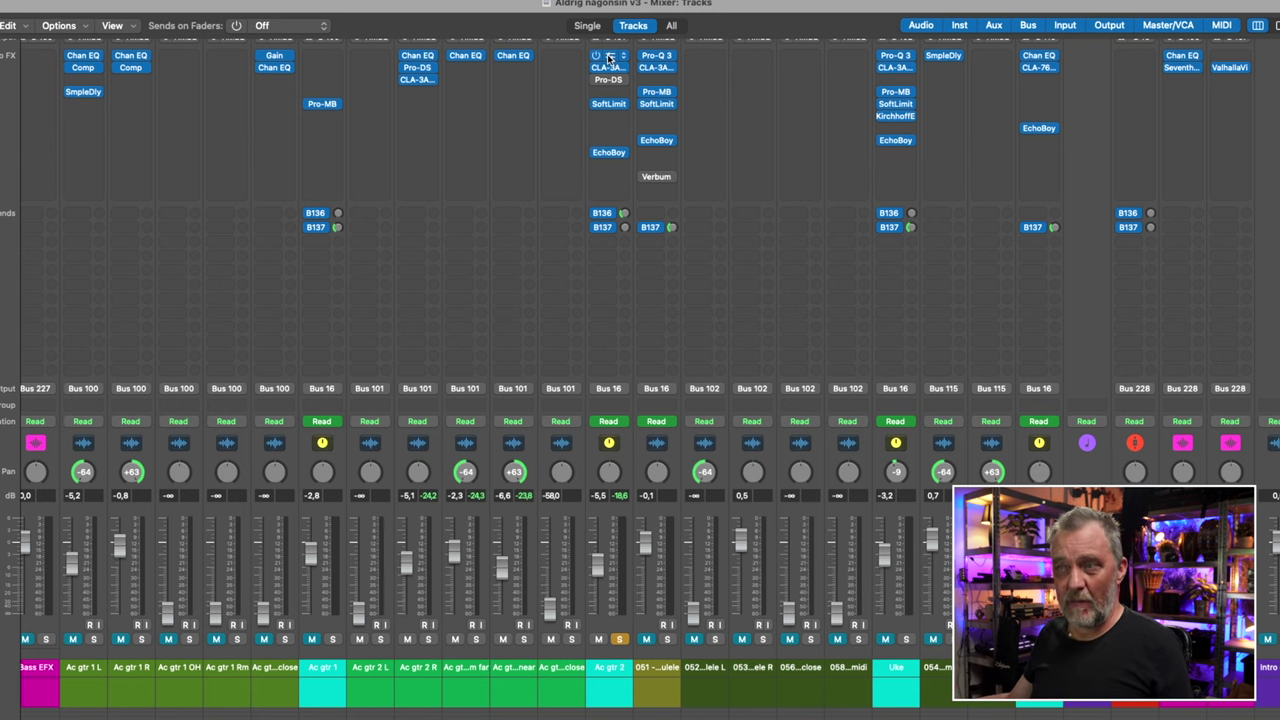
Step: Check Ac gtr 2's Pro-Q 3 EQ and CLA-3A compressor, then close the CLA-3A
{"action": "left_click", "coordinate": [611, 57]}
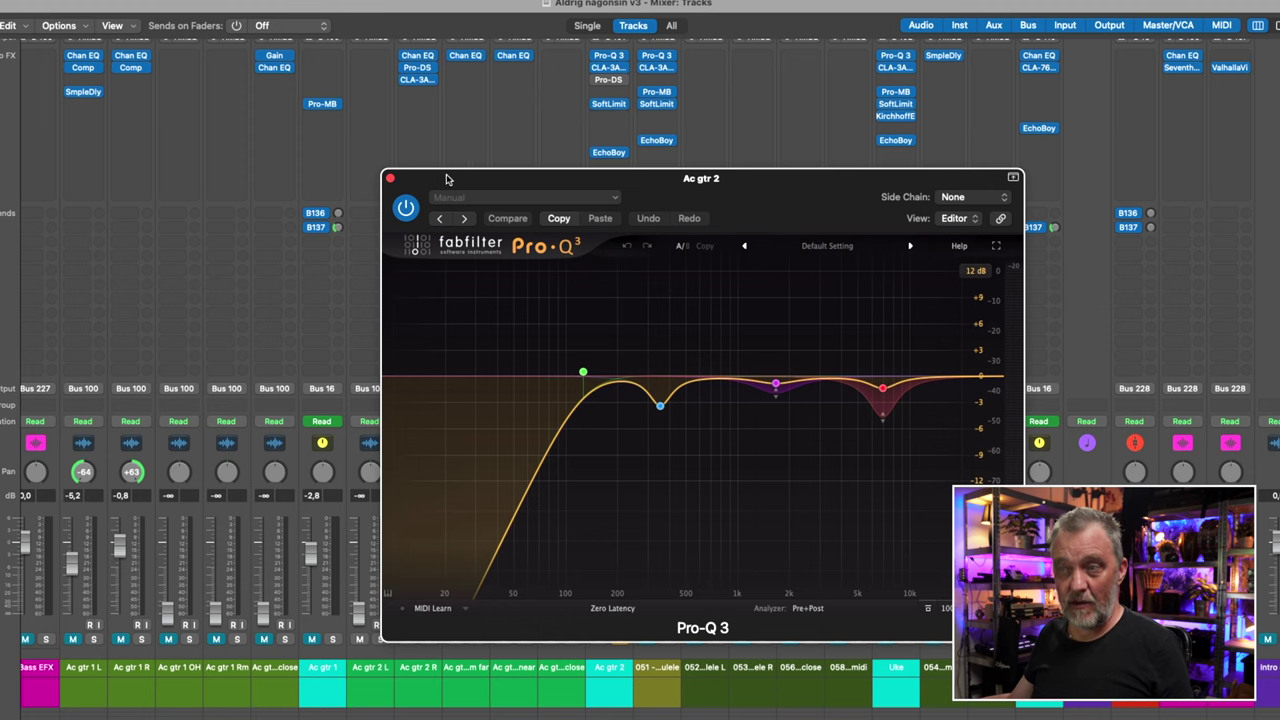
{"action": "mouse_move", "coordinate": [885, 395]}
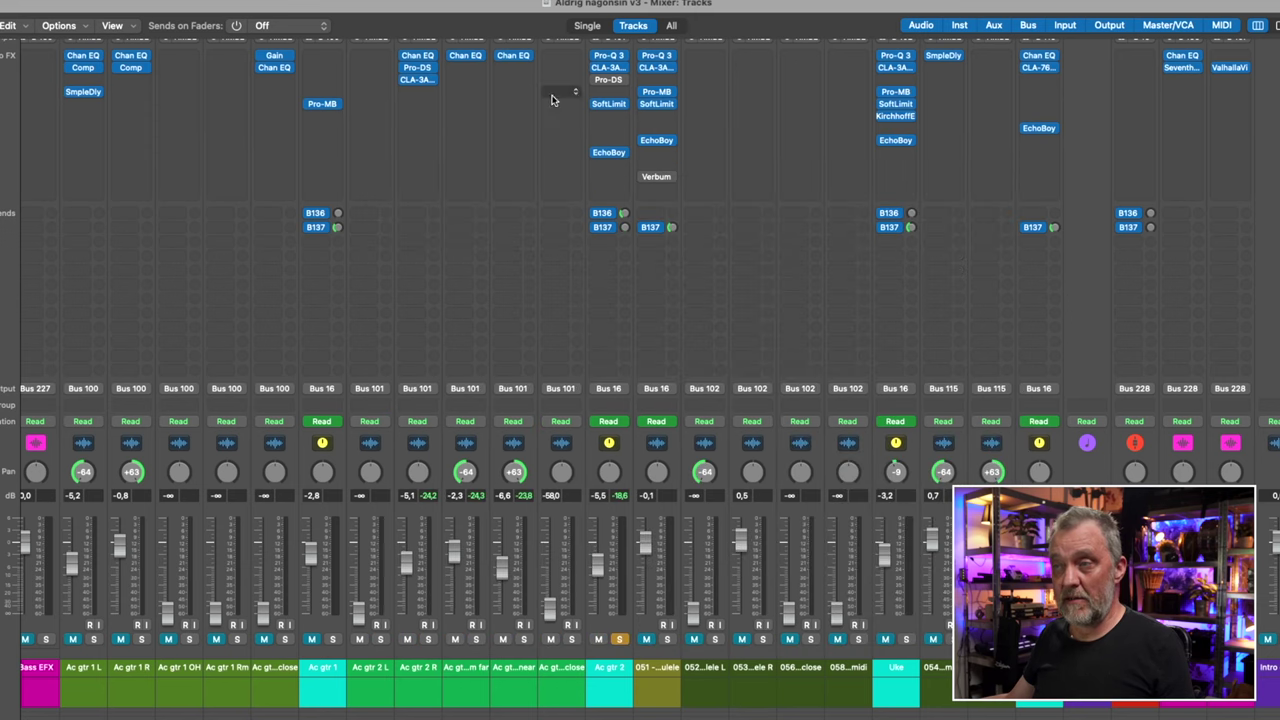
{"action": "left_click", "coordinate": [610, 69]}
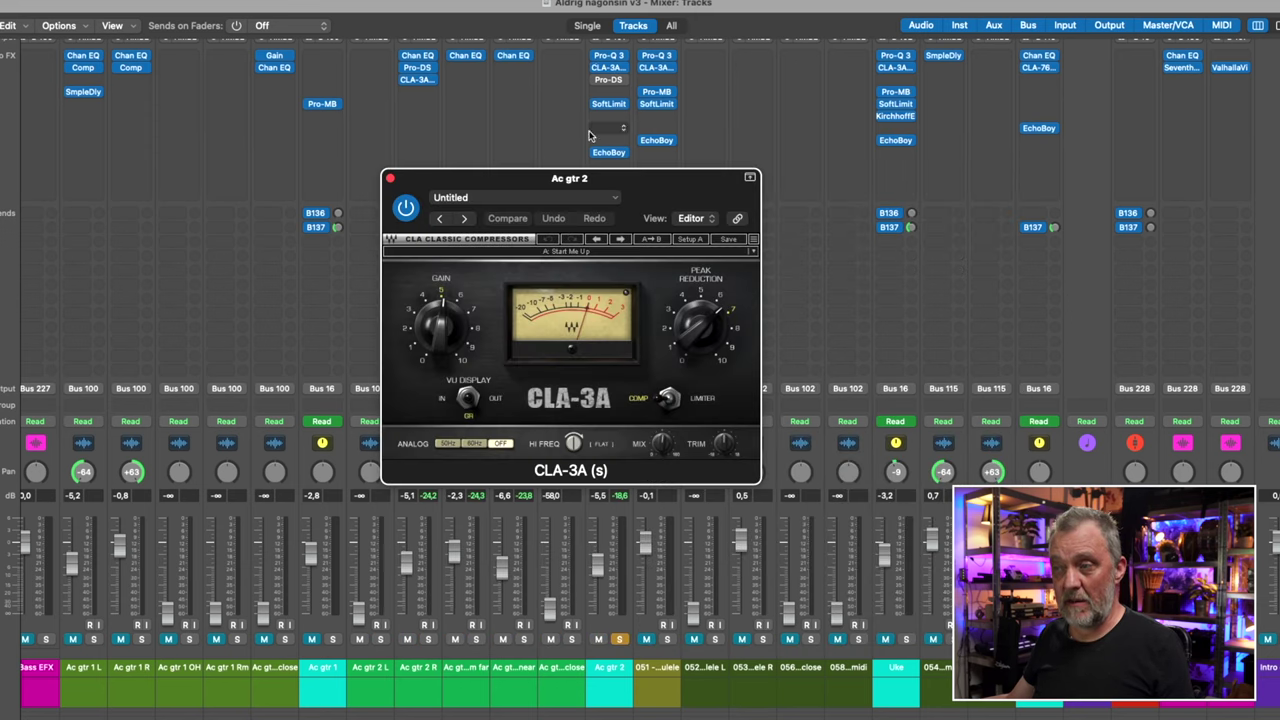
{"action": "left_click", "coordinate": [390, 180]}
Step: Check Ac gtr 2's SoftLimit and EchoBoy, including EchoBoy's Tweak settings, closing each
{"action": "left_click", "coordinate": [608, 103]}
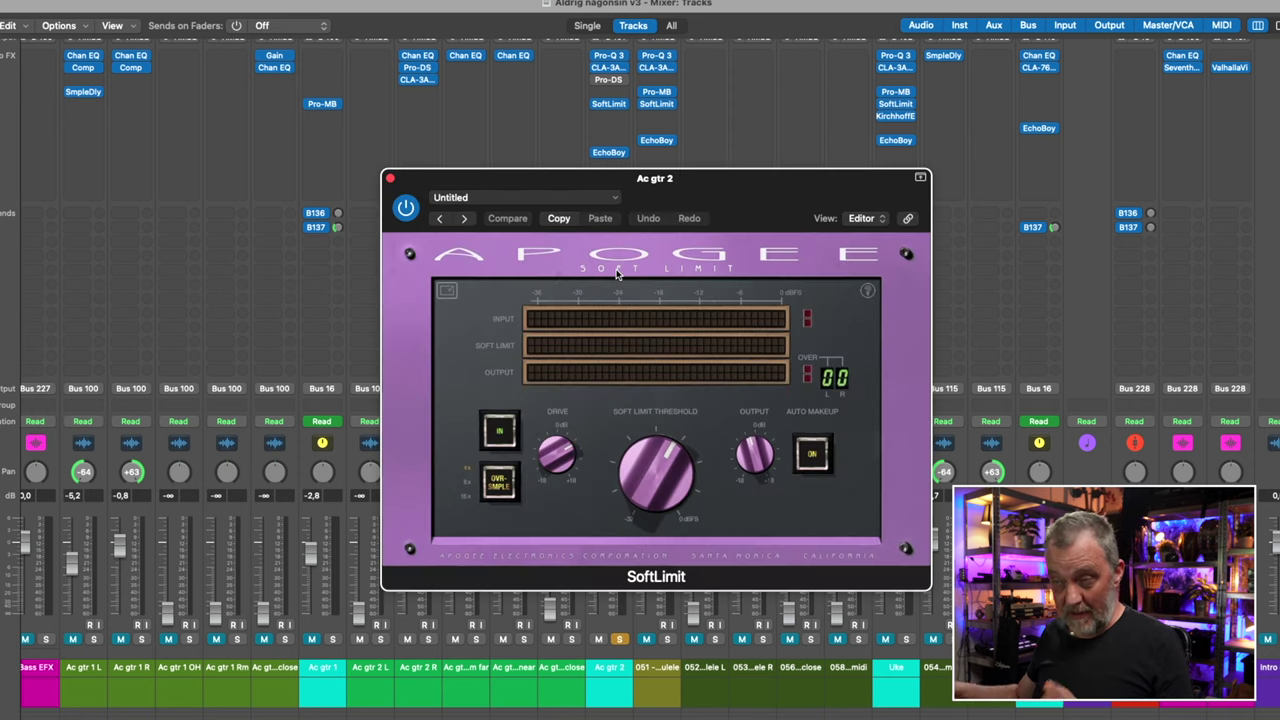
{"action": "left_click", "coordinate": [390, 179]}
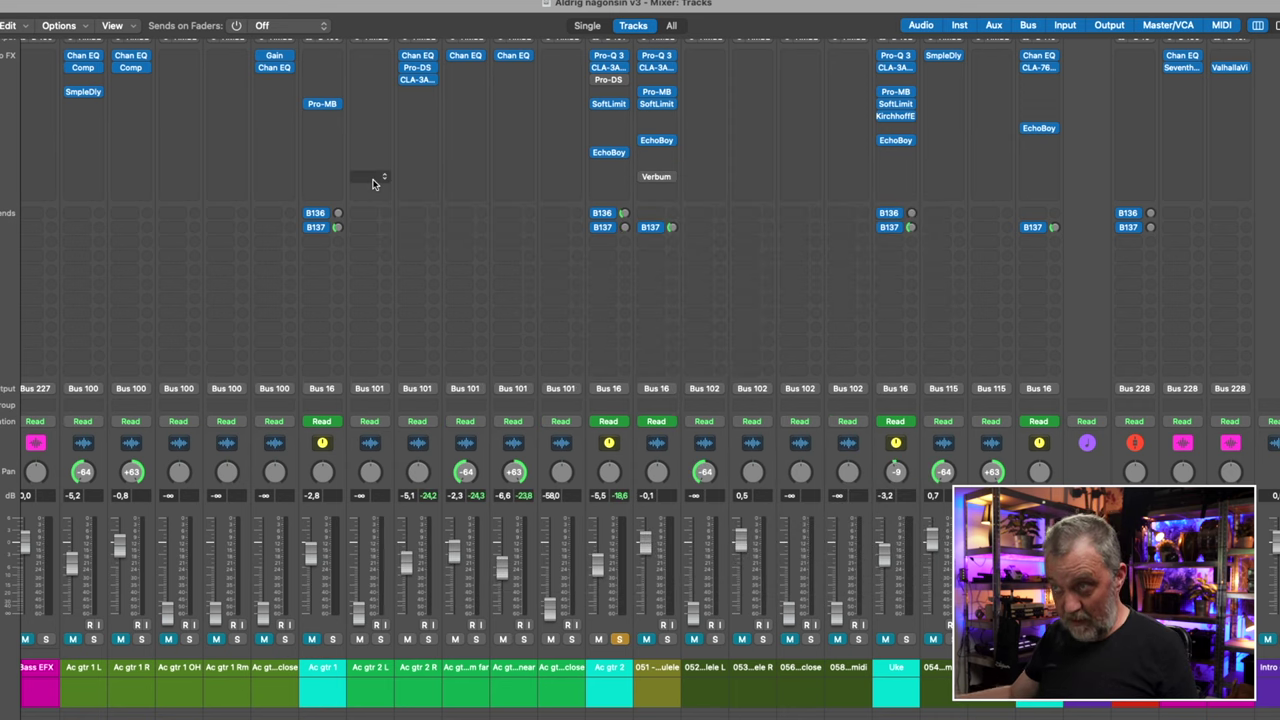
{"action": "left_click", "coordinate": [608, 152]}
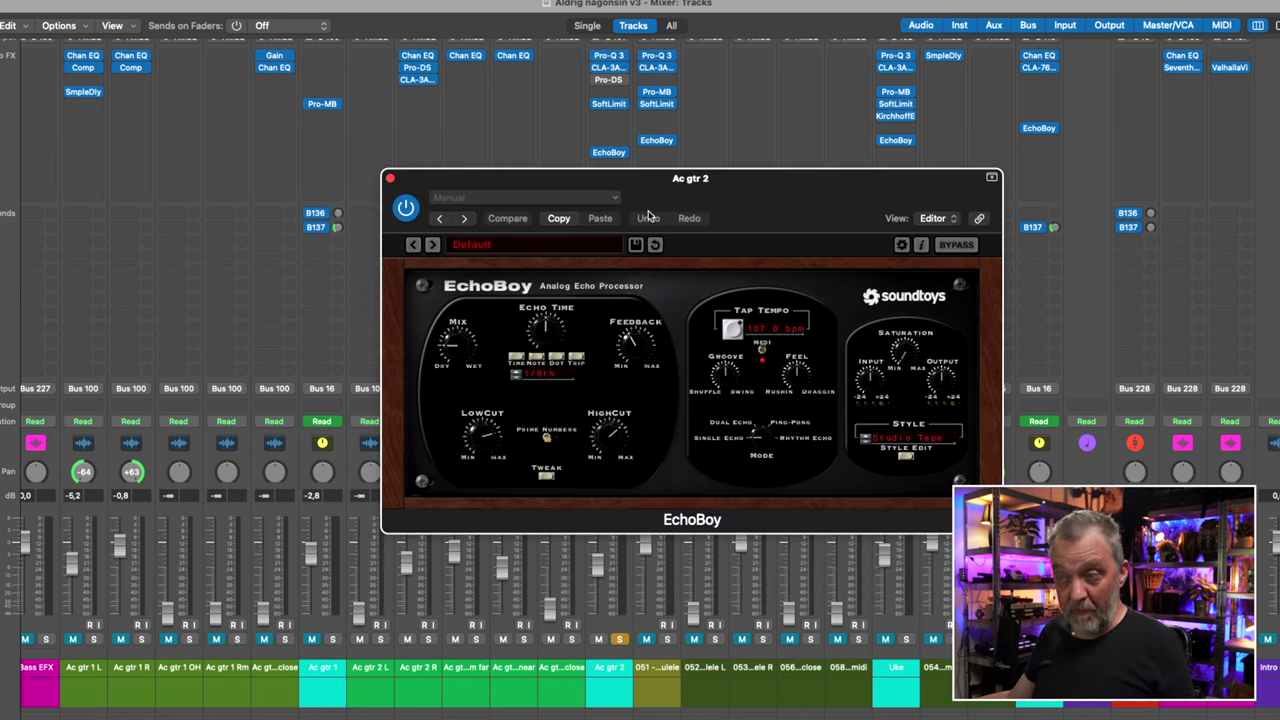
{"action": "left_click", "coordinate": [545, 478]}
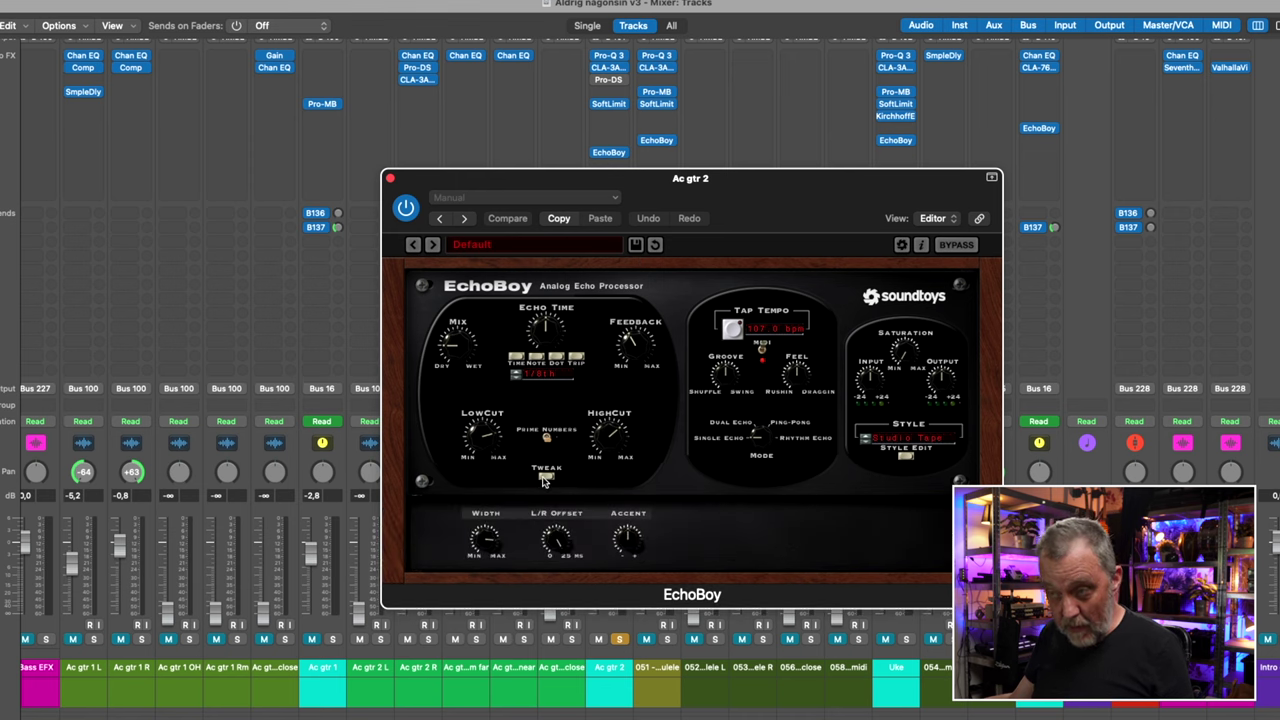
{"action": "left_click", "coordinate": [390, 179]}
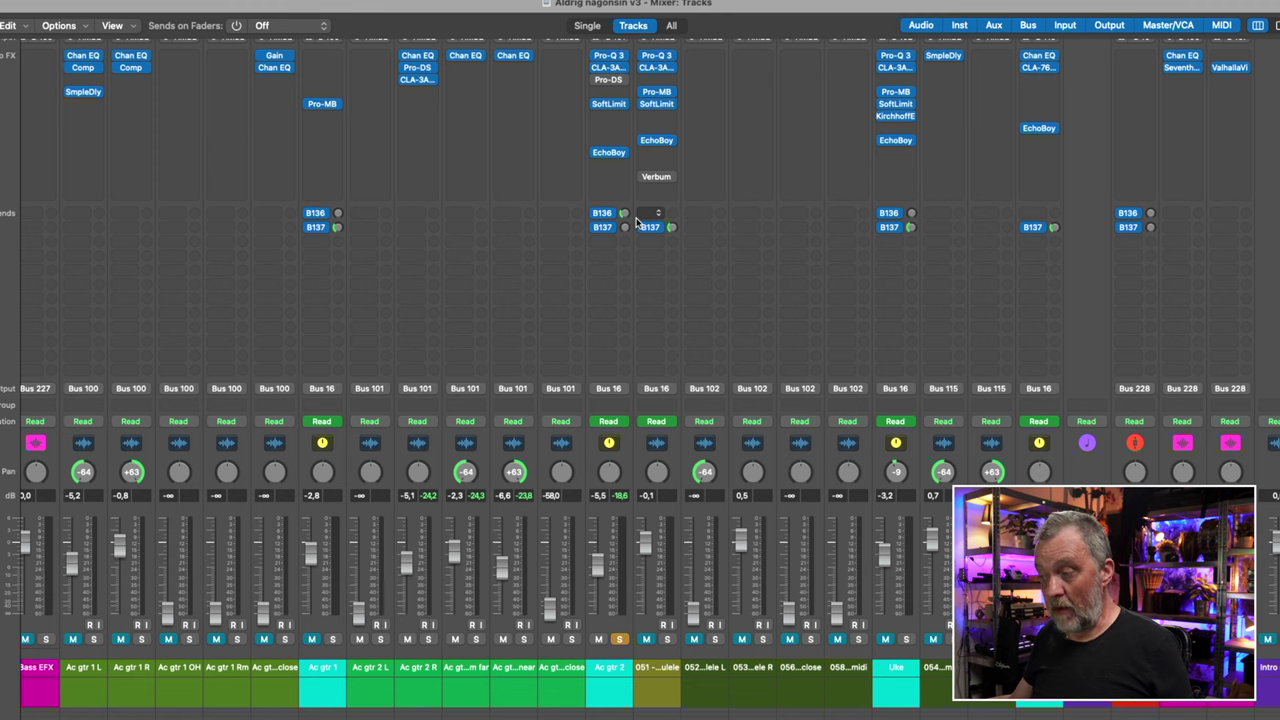
Step: Check Ac SH's Seventh Heaven reverb (Studio E, 1.00 sec), then select Ac gtr 1 L
{"action": "left_click", "coordinate": [1182, 67]}
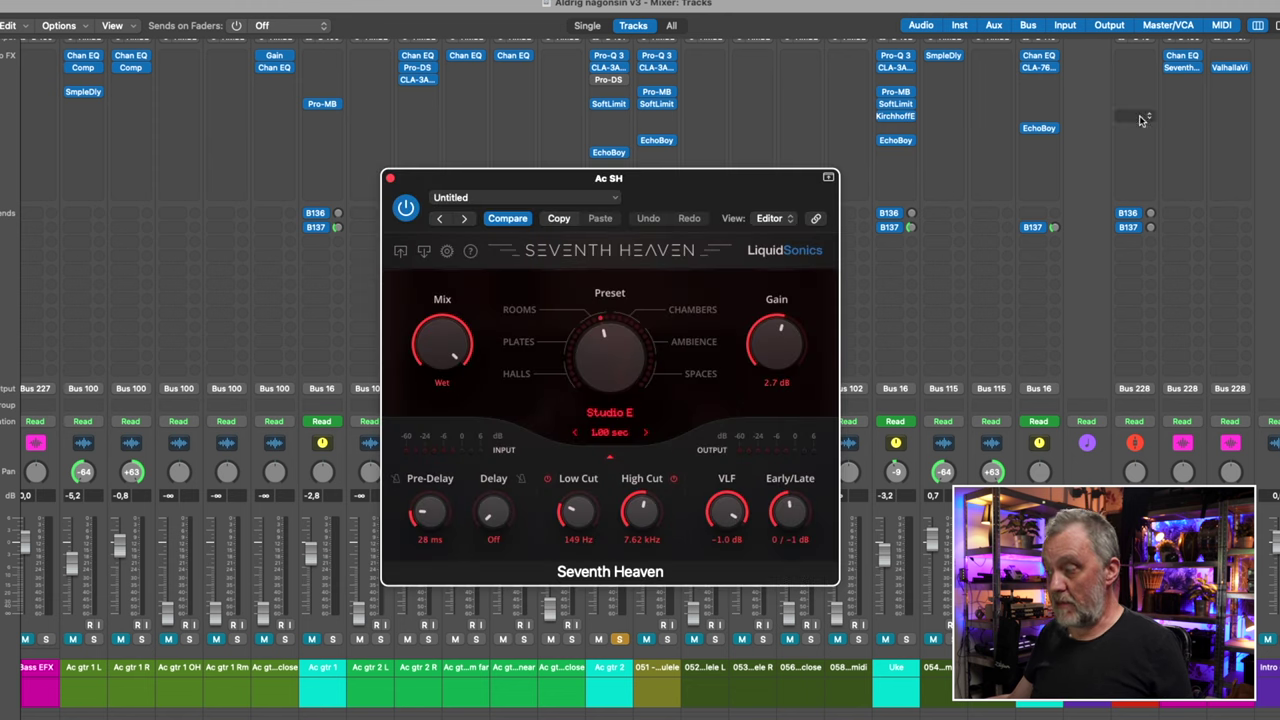
{"action": "left_click_drag", "start_coordinate": [770, 181], "coordinate": [723, 130]}
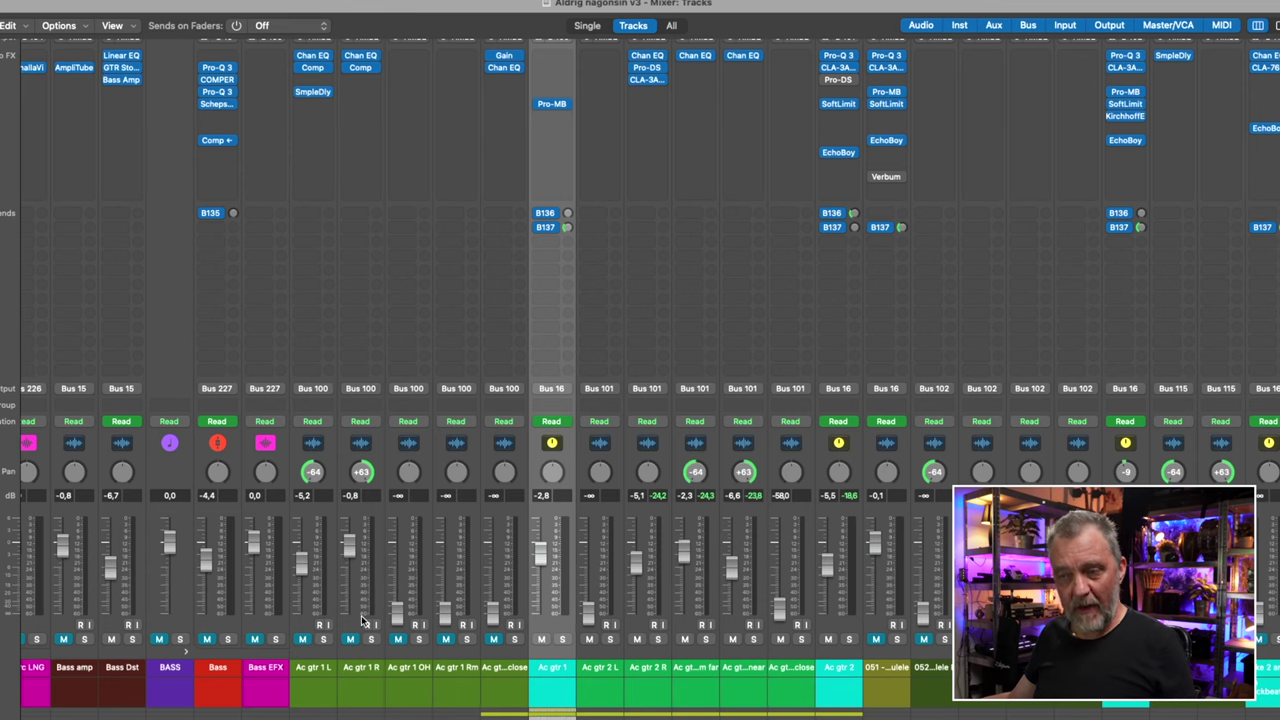
{"action": "left_click", "coordinate": [315, 666]}
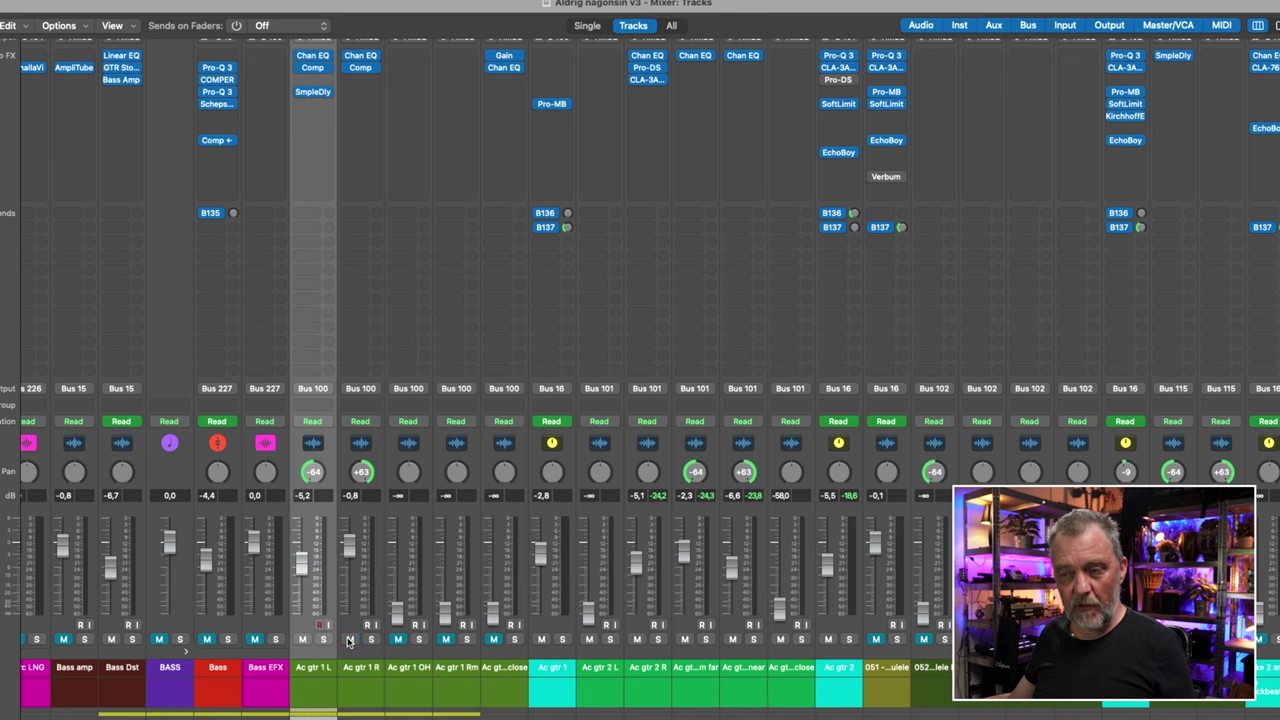
Step: Inspect Ac gtr 1 L's 16-sample Sample Delay and its Compressor, closing both windows
{"action": "left_click", "coordinate": [312, 91]}
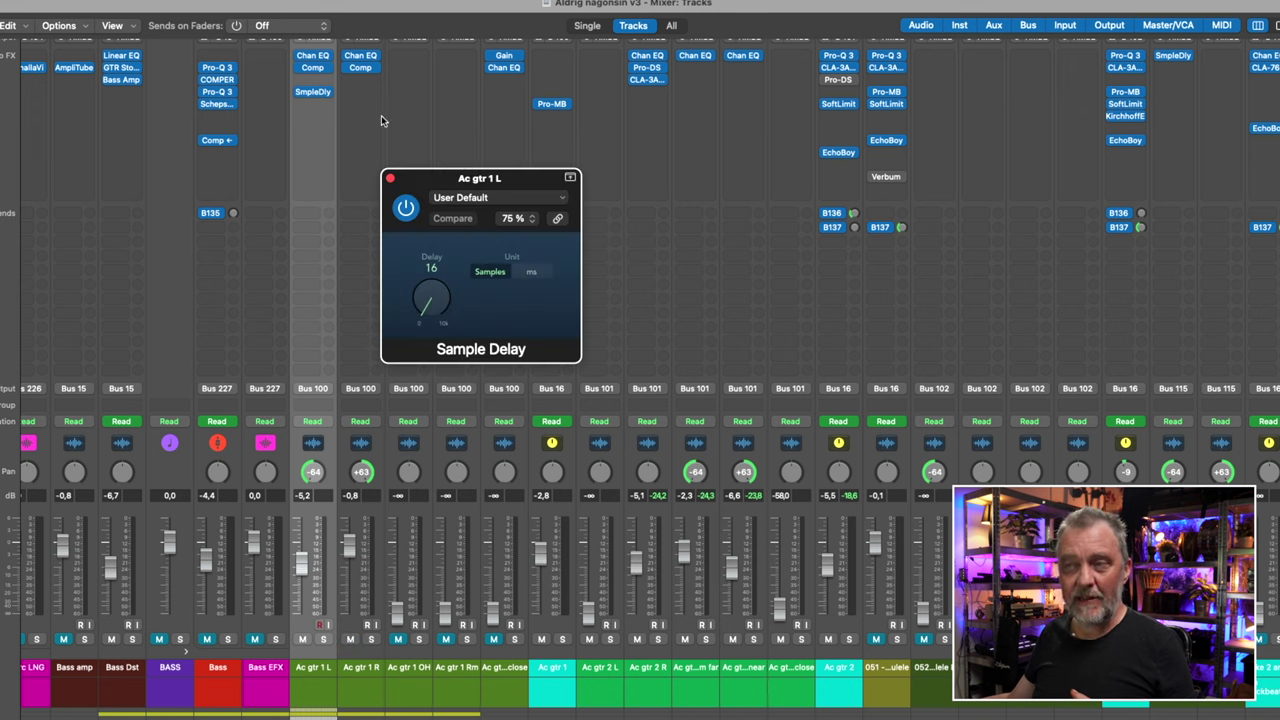
{"action": "left_click_drag", "start_coordinate": [473, 173], "coordinate": [612, 103]}
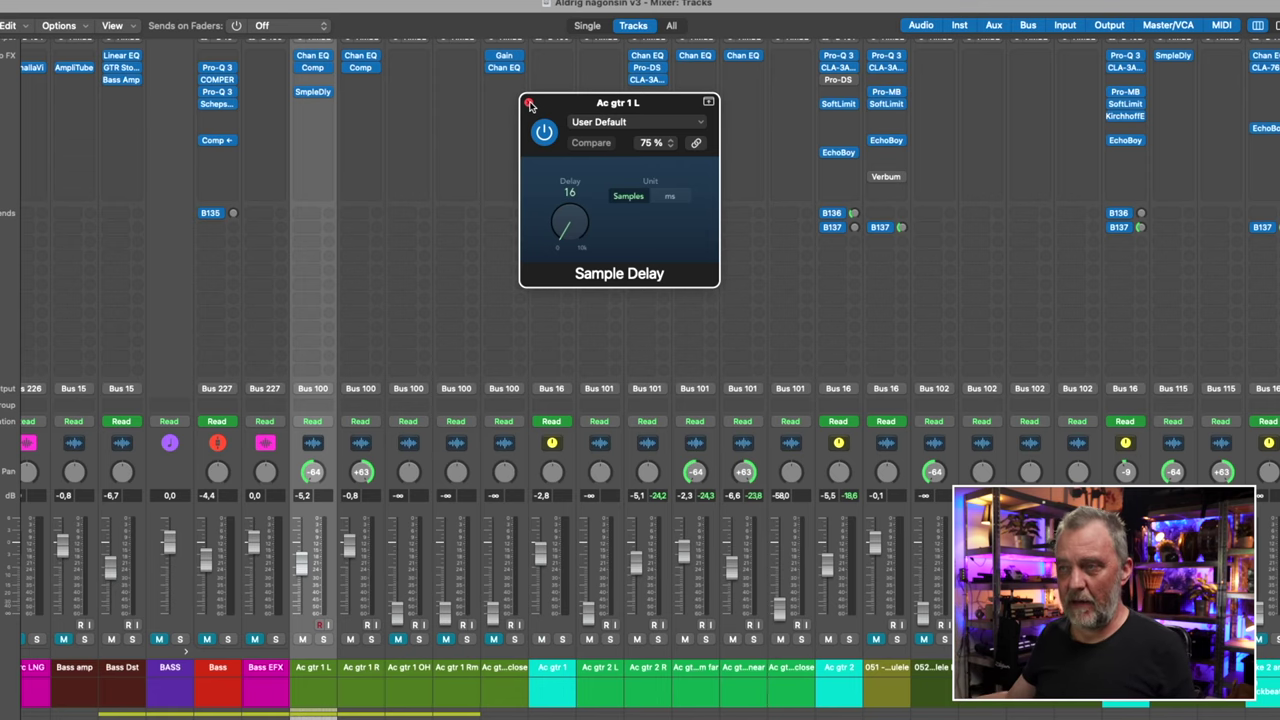
{"action": "left_click", "coordinate": [529, 104]}
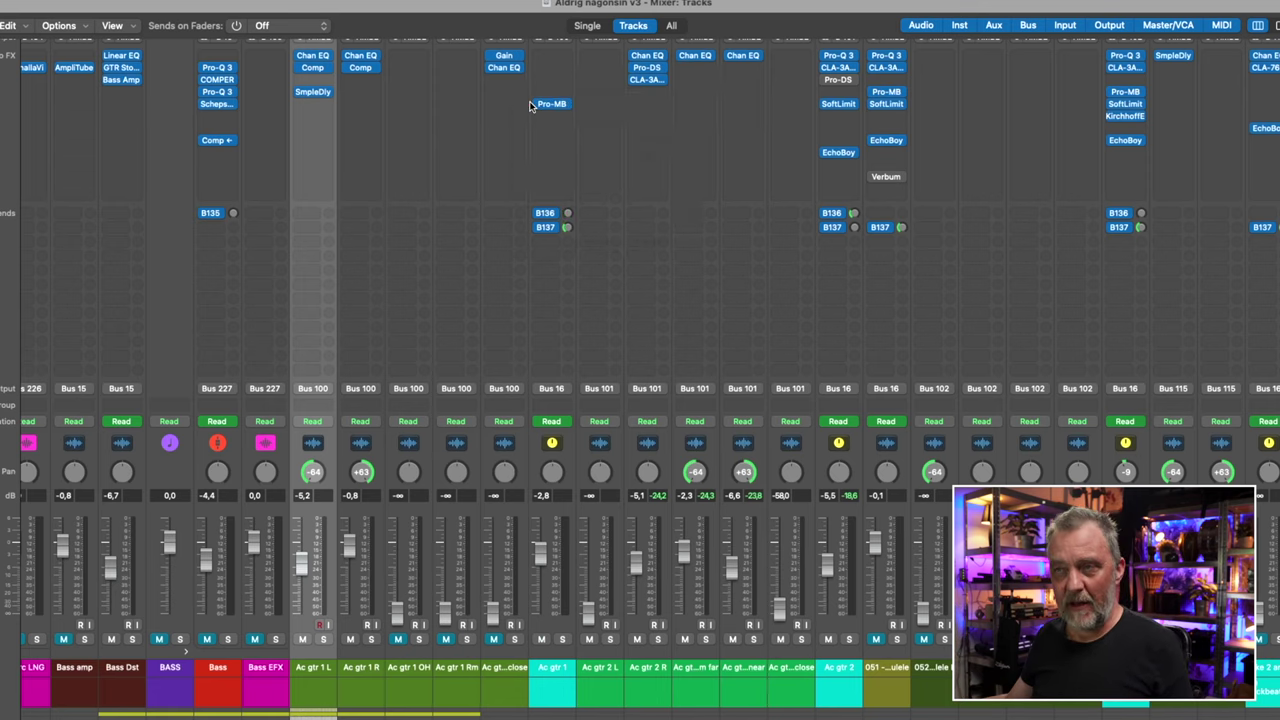
{"action": "left_click", "coordinate": [313, 67]}
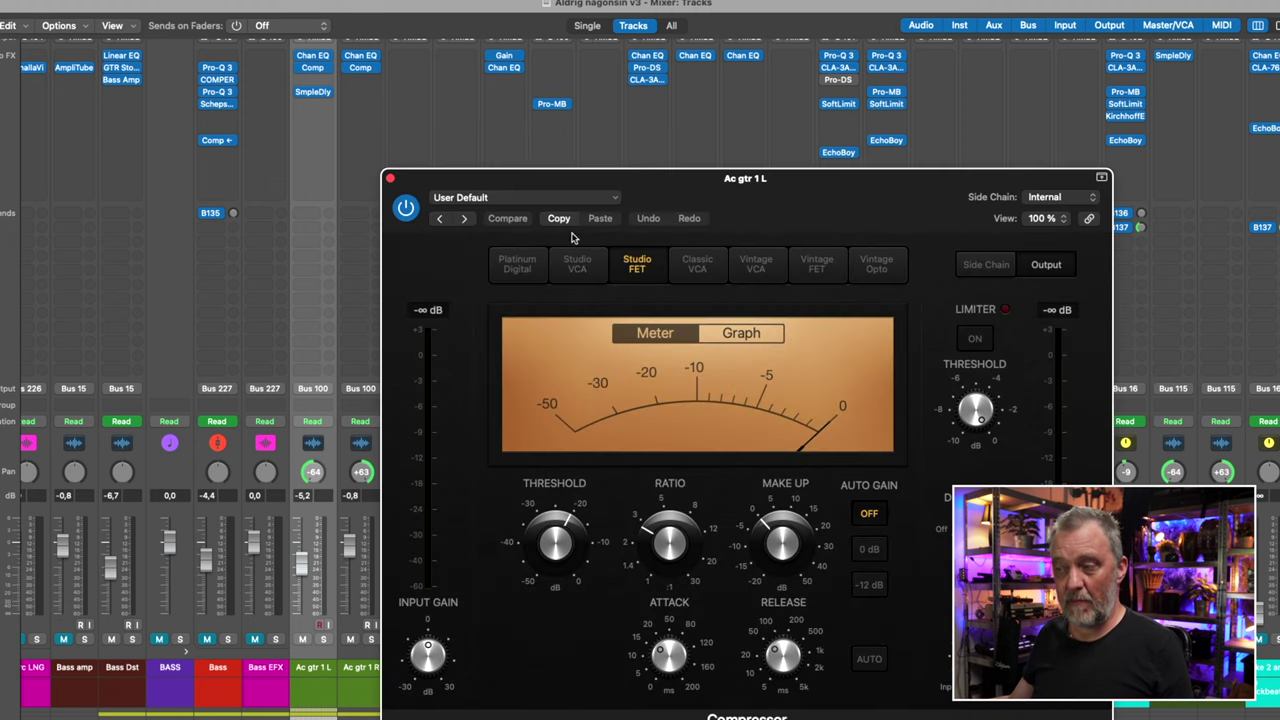
{"action": "left_click", "coordinate": [390, 179]}
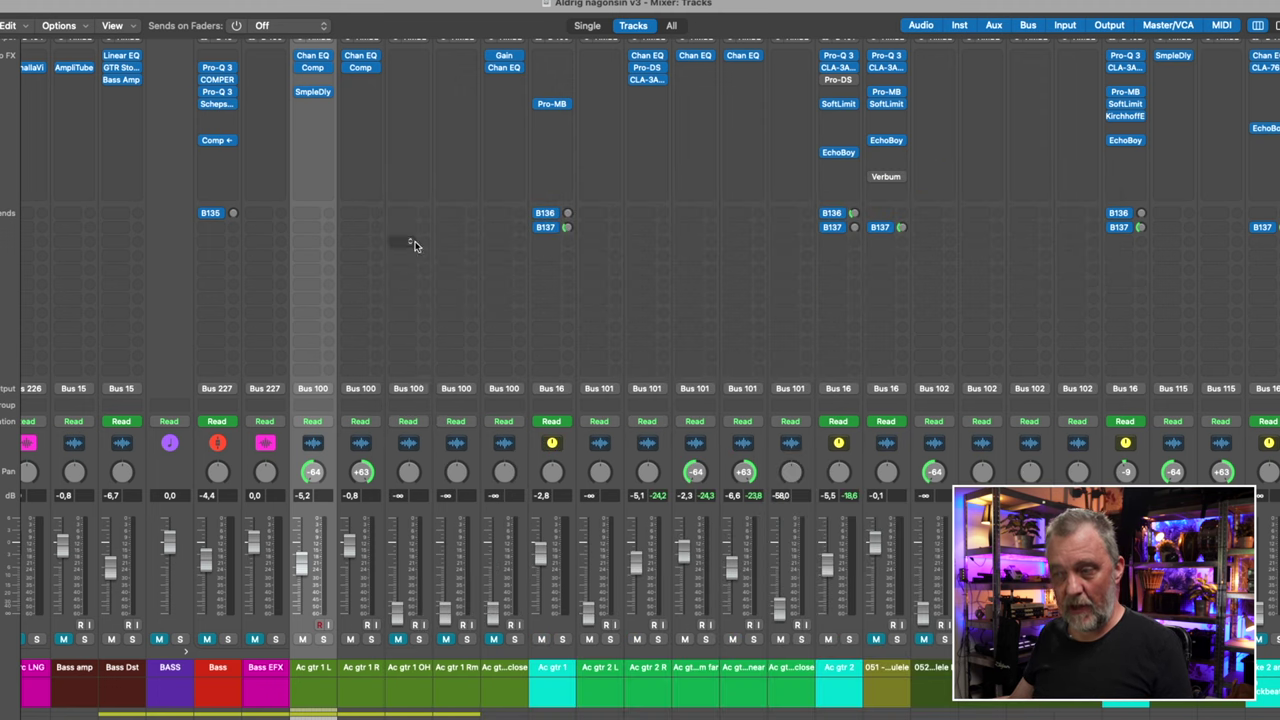
Step: Check and close Ac gtr 1's Pro-MB multiband plugin
{"action": "left_click", "coordinate": [551, 104]}
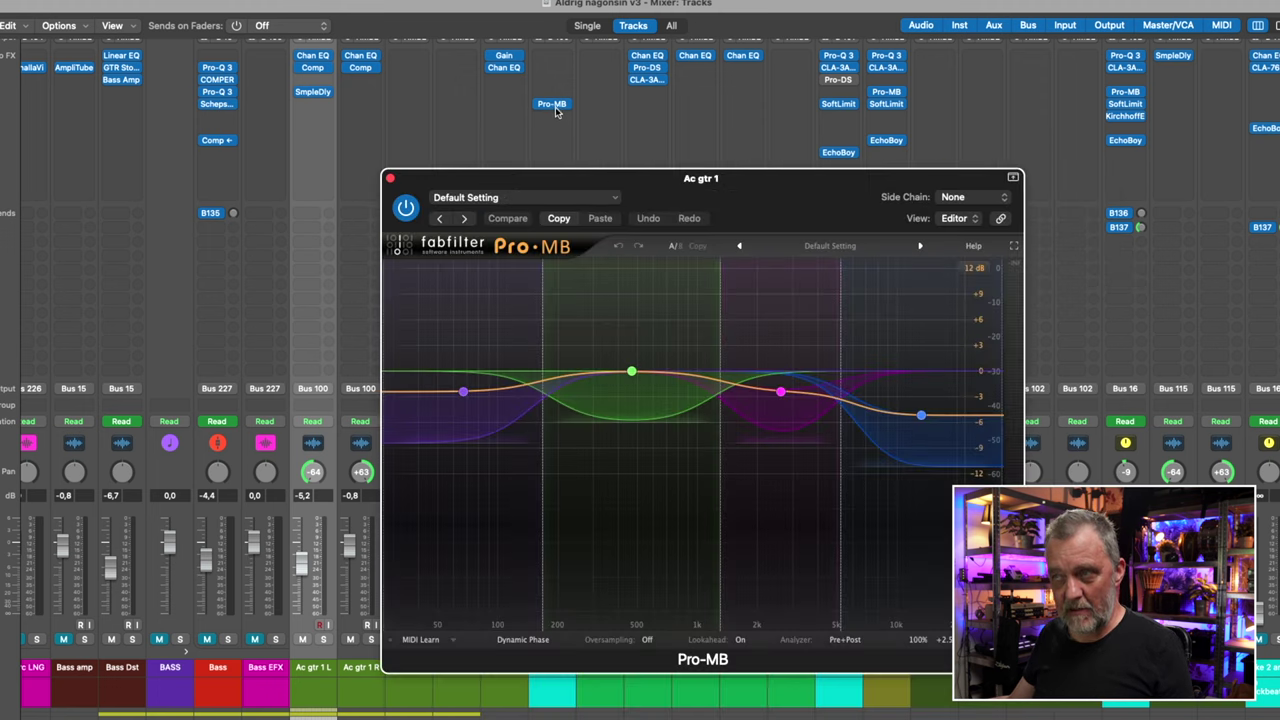
{"action": "left_click_drag", "start_coordinate": [641, 202], "coordinate": [657, 127]}
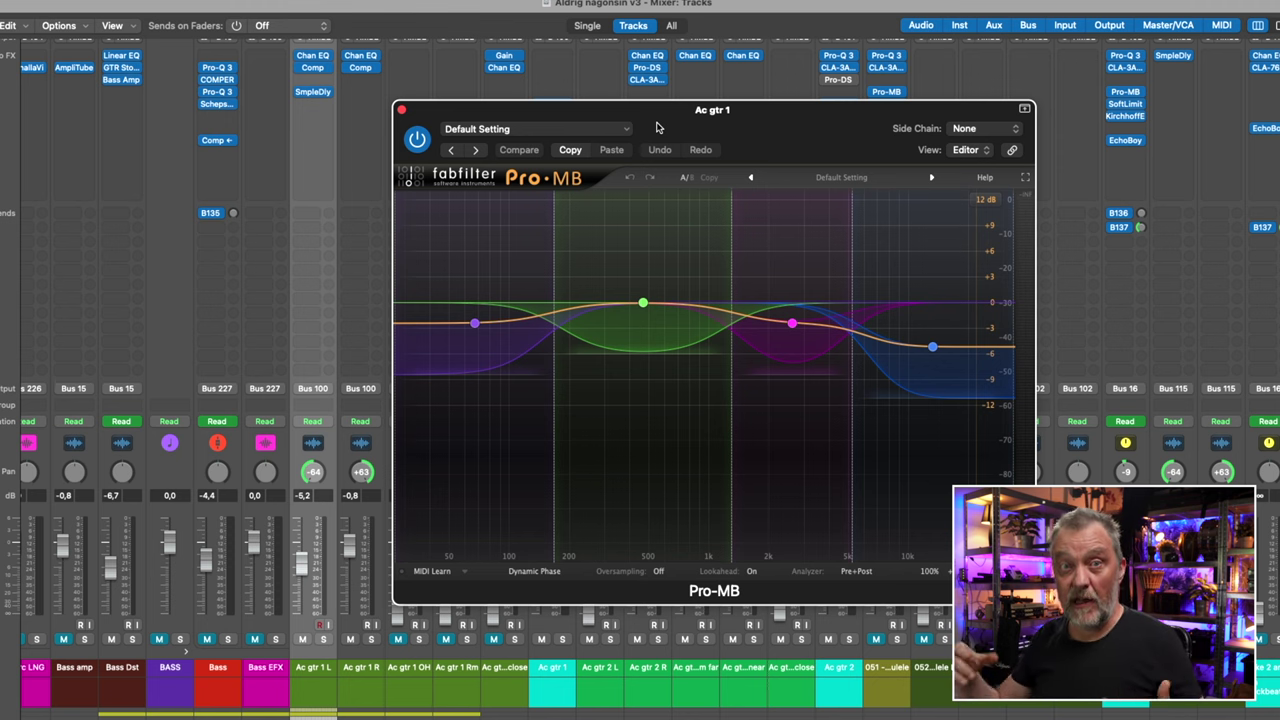
{"action": "left_click", "coordinate": [401, 110]}
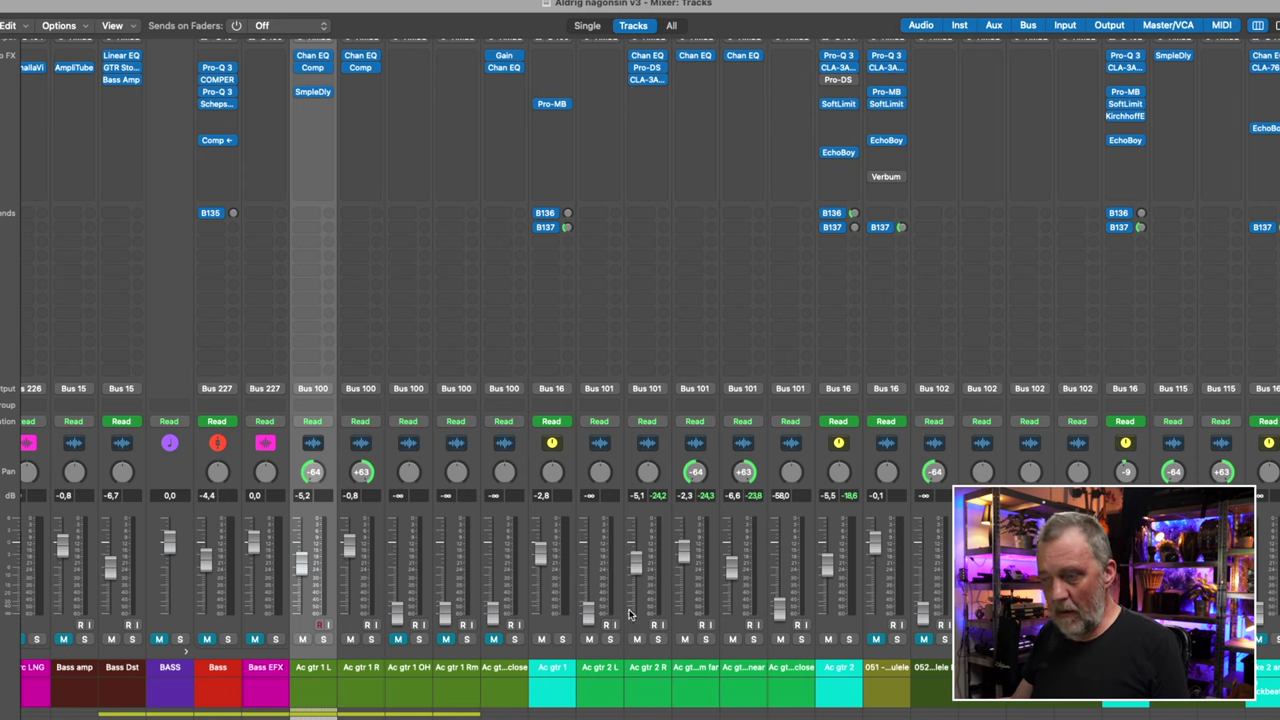
Step: Check Ac LNG's ValhallaVintageVerb (Snare Plate, 2.06 s), then solo Ac gtr 1
{"action": "scroll", "coordinate": [650, 380], "scroll_direction": "right", "scroll_amount": 5}
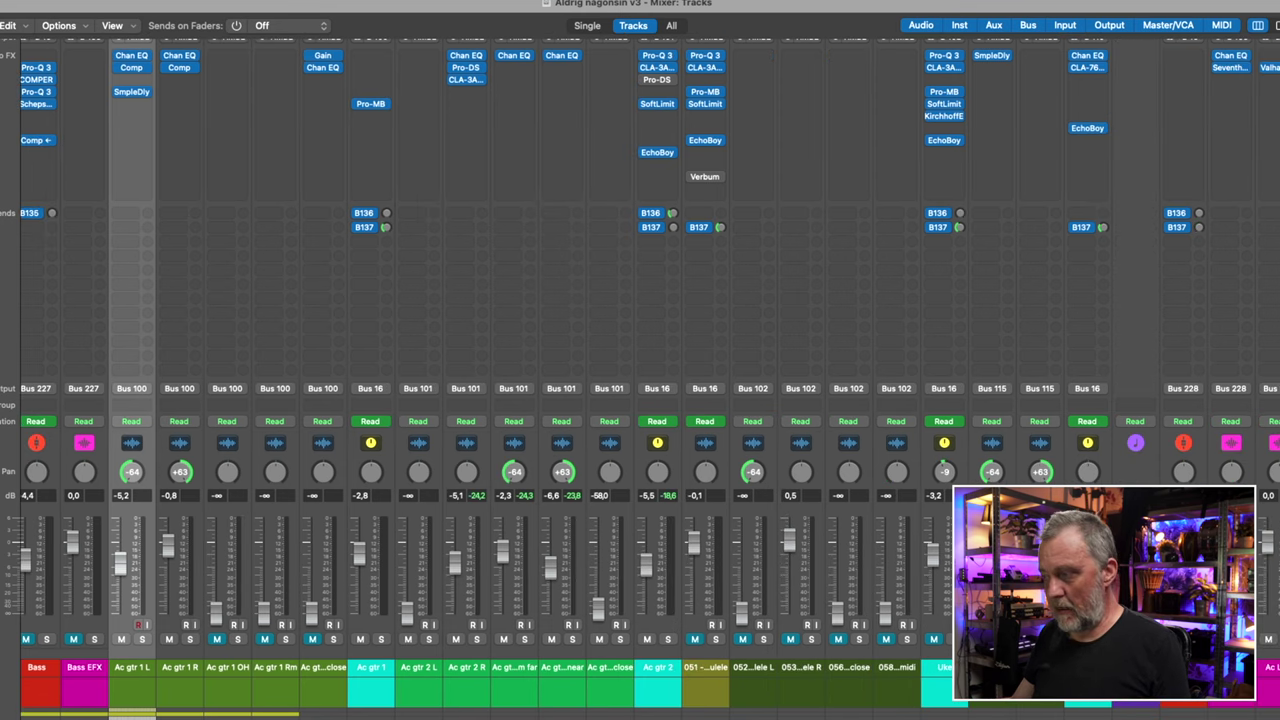
{"action": "key", "text": "v"}
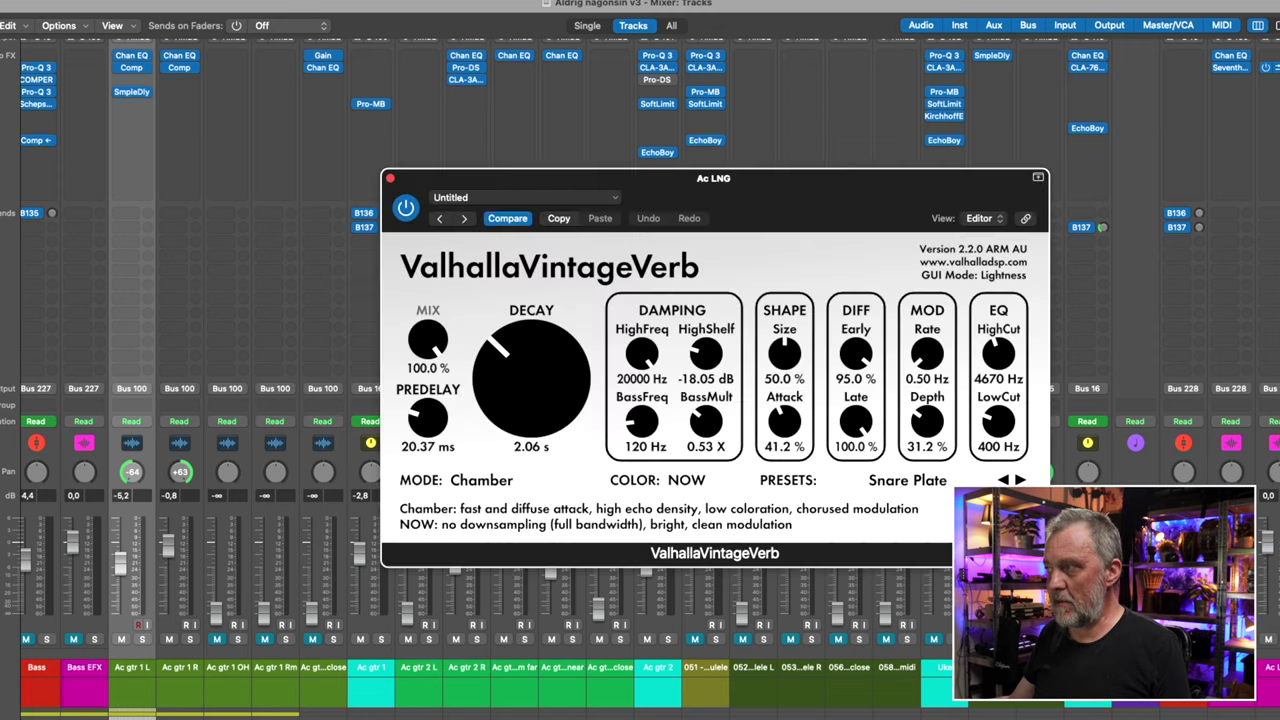
{"action": "left_click_drag", "start_coordinate": [838, 176], "coordinate": [800, 148]}
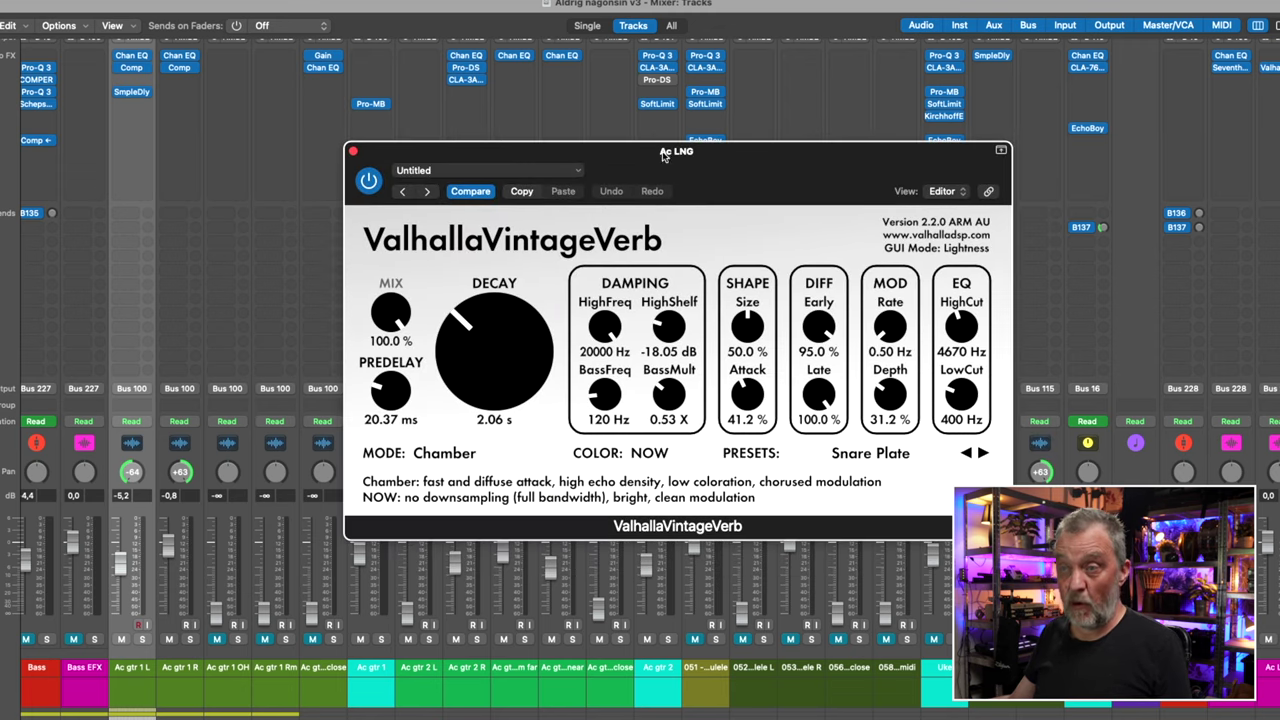
{"action": "left_click", "coordinate": [353, 151]}
{"action": "left_click", "coordinate": [380, 638]}
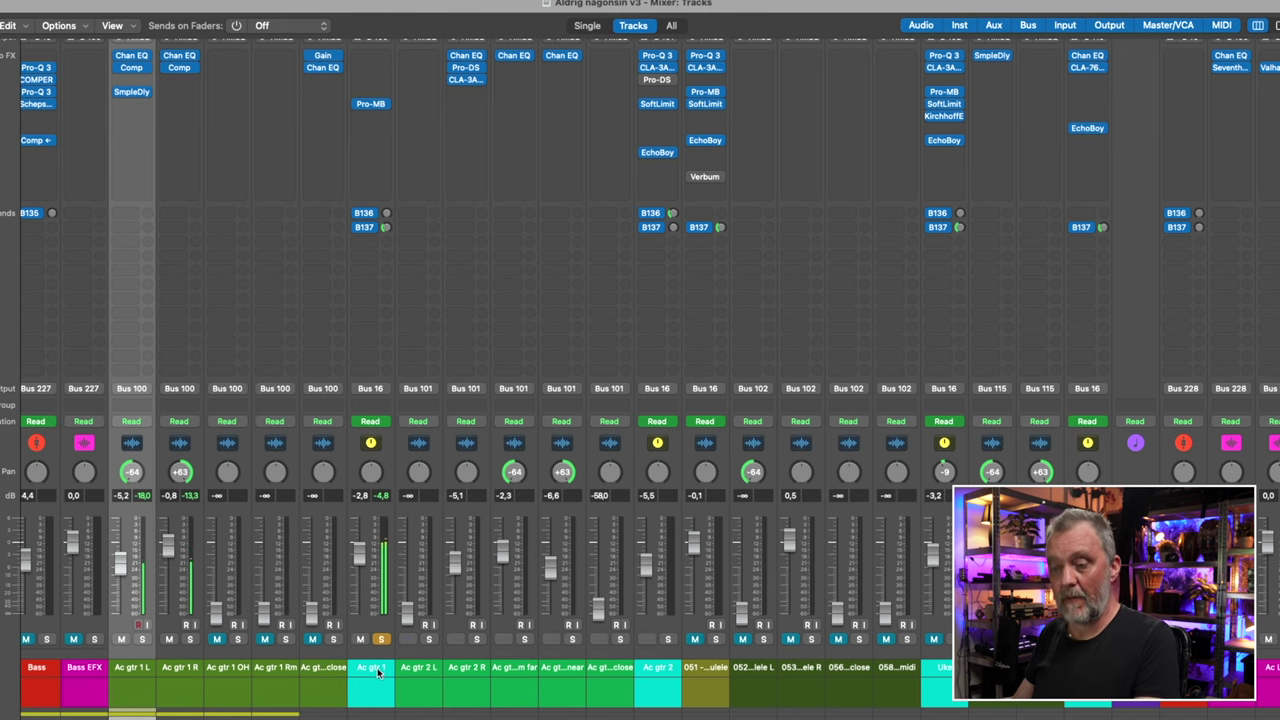
Step: Select Lead 1 and review its Pro-Q 3 bands: the 365 Hz dip and 101 Hz low-cut
{"action": "scroll", "coordinate": [689, 716], "scroll_direction": "right", "scroll_amount": 20}
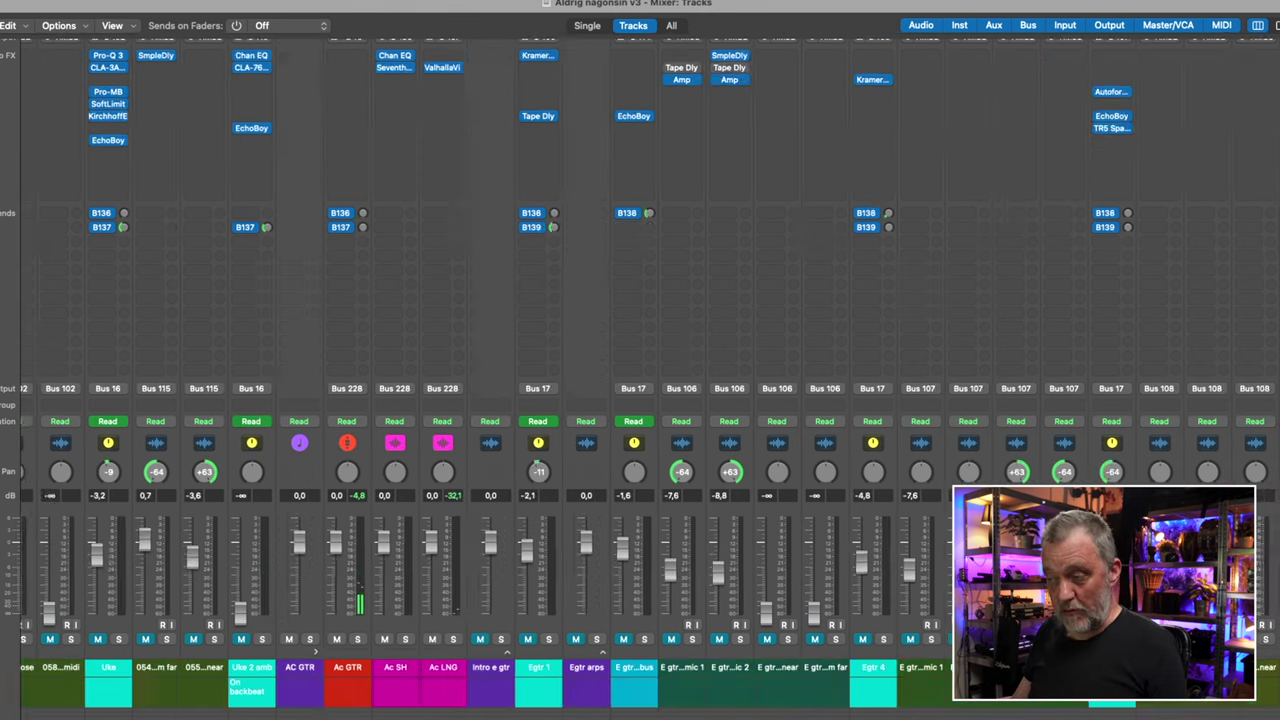
{"action": "scroll", "coordinate": [689, 716], "scroll_direction": "right", "scroll_amount": 10}
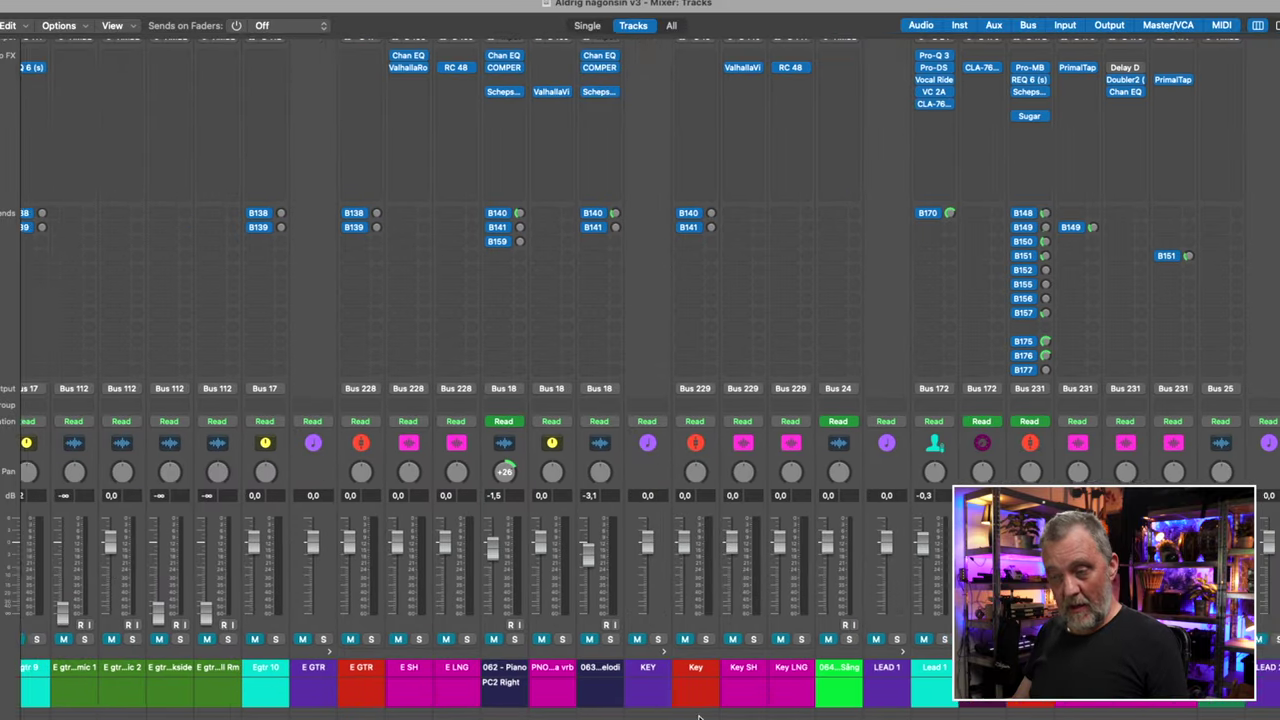
{"action": "scroll", "coordinate": [750, 714], "scroll_direction": "right", "scroll_amount": 3}
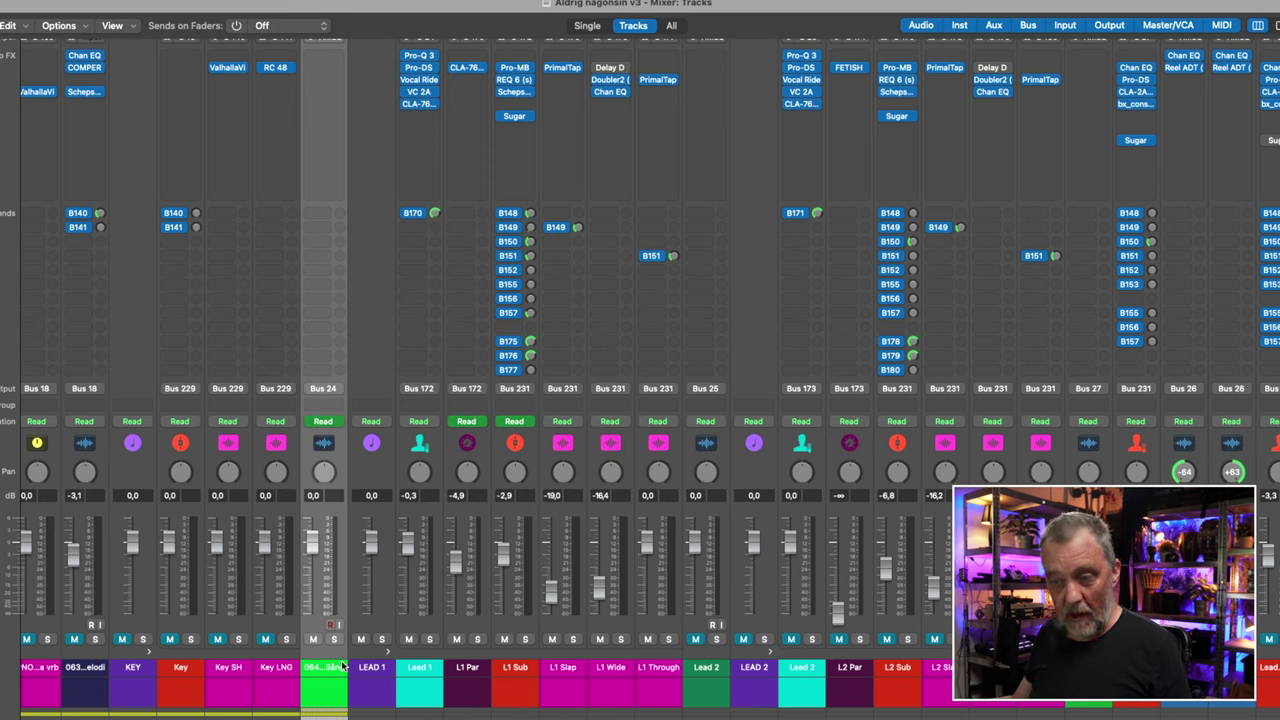
{"action": "left_click", "coordinate": [423, 666]}
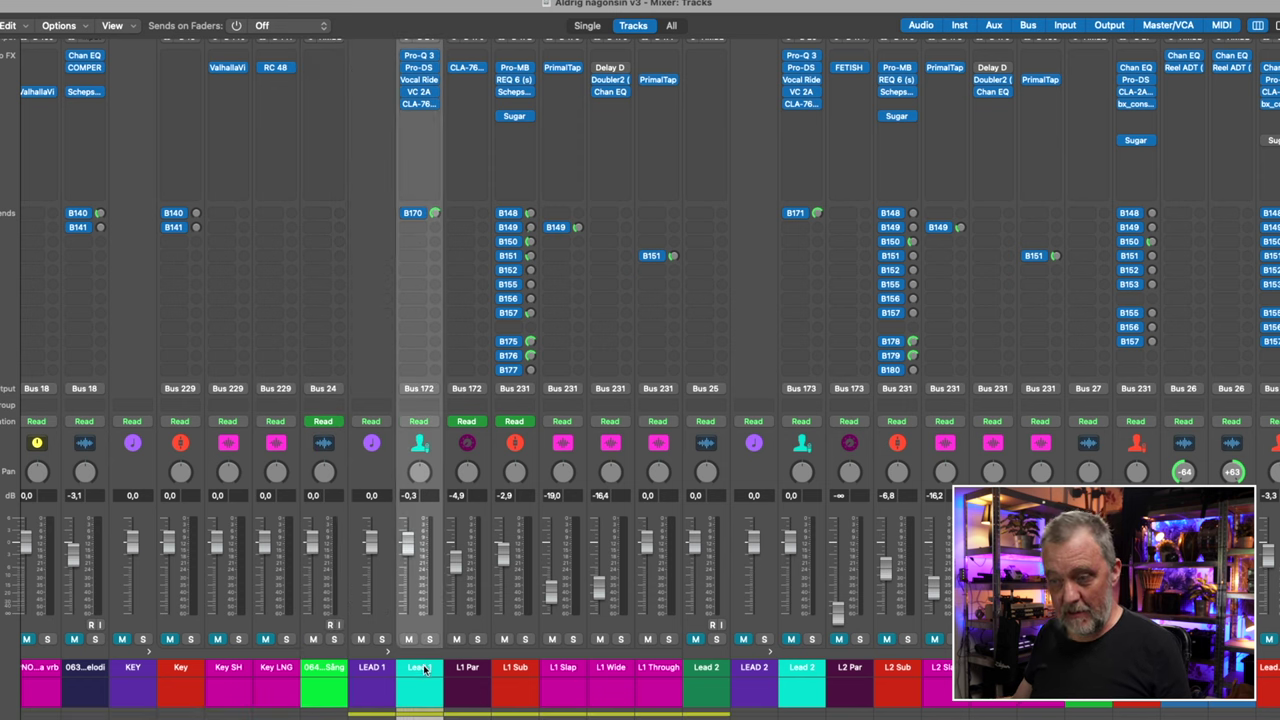
{"action": "left_click", "coordinate": [420, 56]}
{"action": "left_click", "coordinate": [668, 388]}
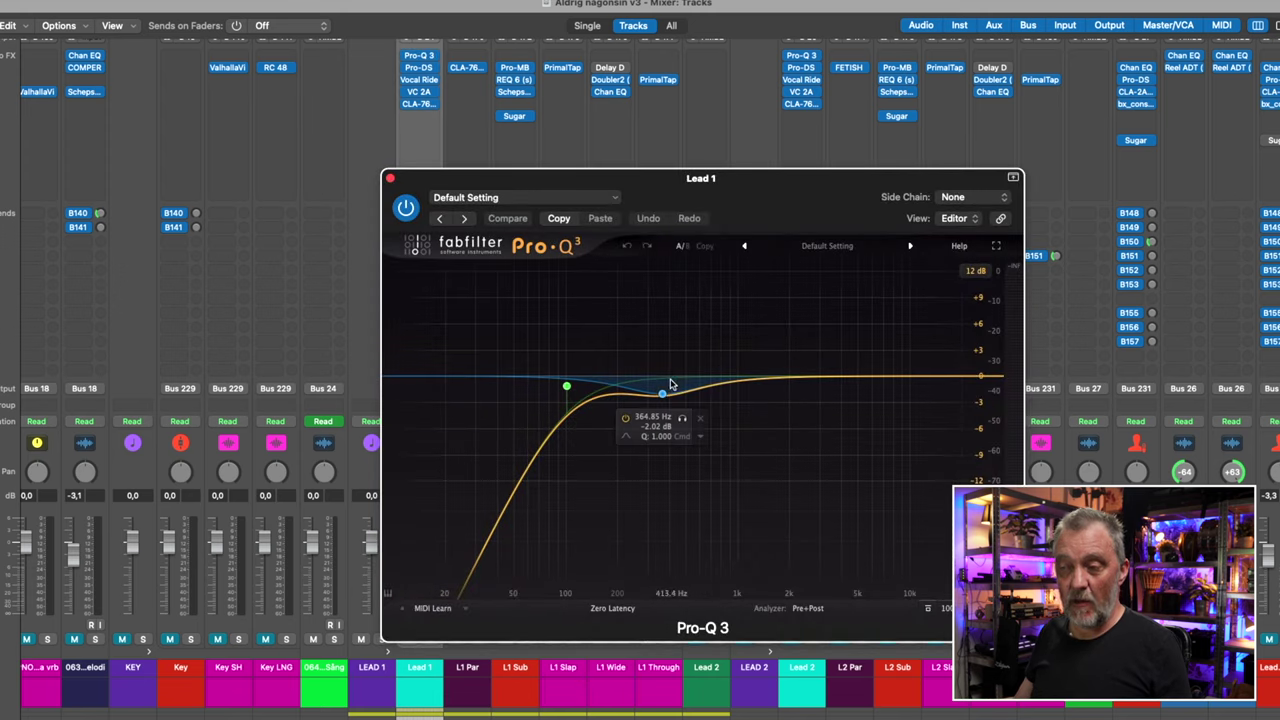
{"action": "left_click", "coordinate": [566, 386]}
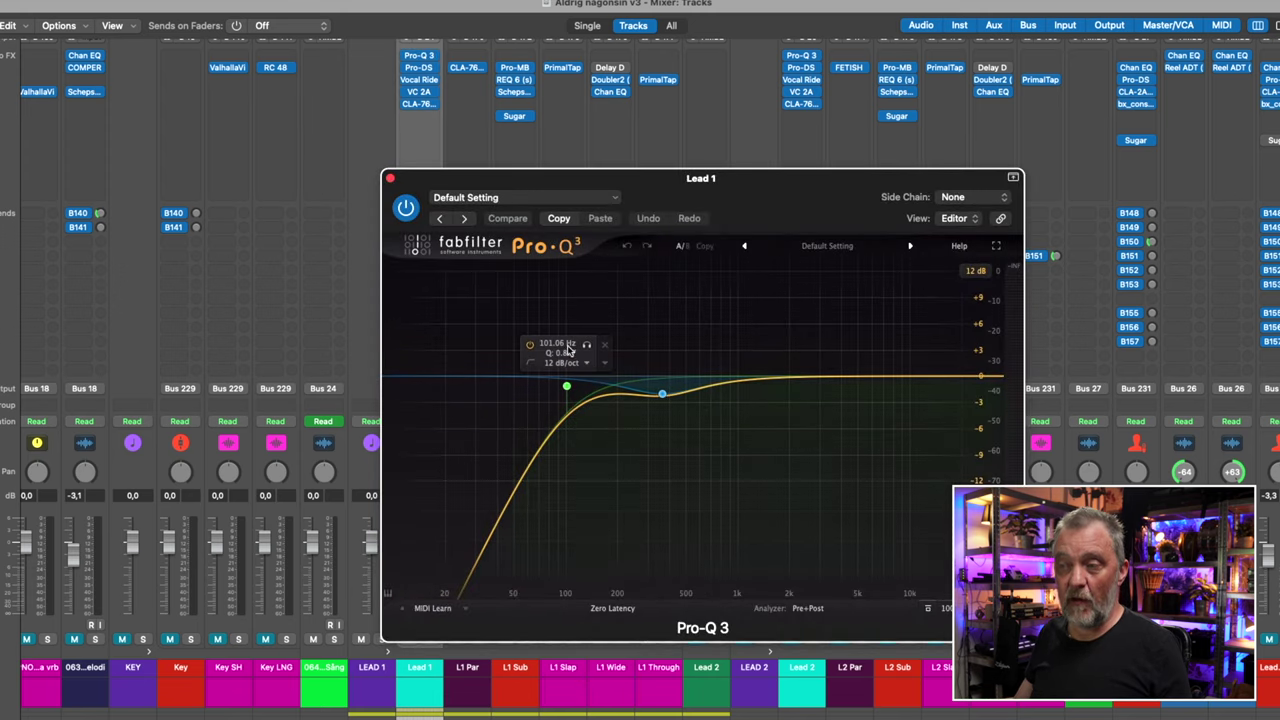
{"action": "left_click", "coordinate": [391, 178]}
Step: Check Lead 1's Pro-DS de-esser, Vocal Rider and VC 2A, closing each
{"action": "left_click", "coordinate": [418, 67]}
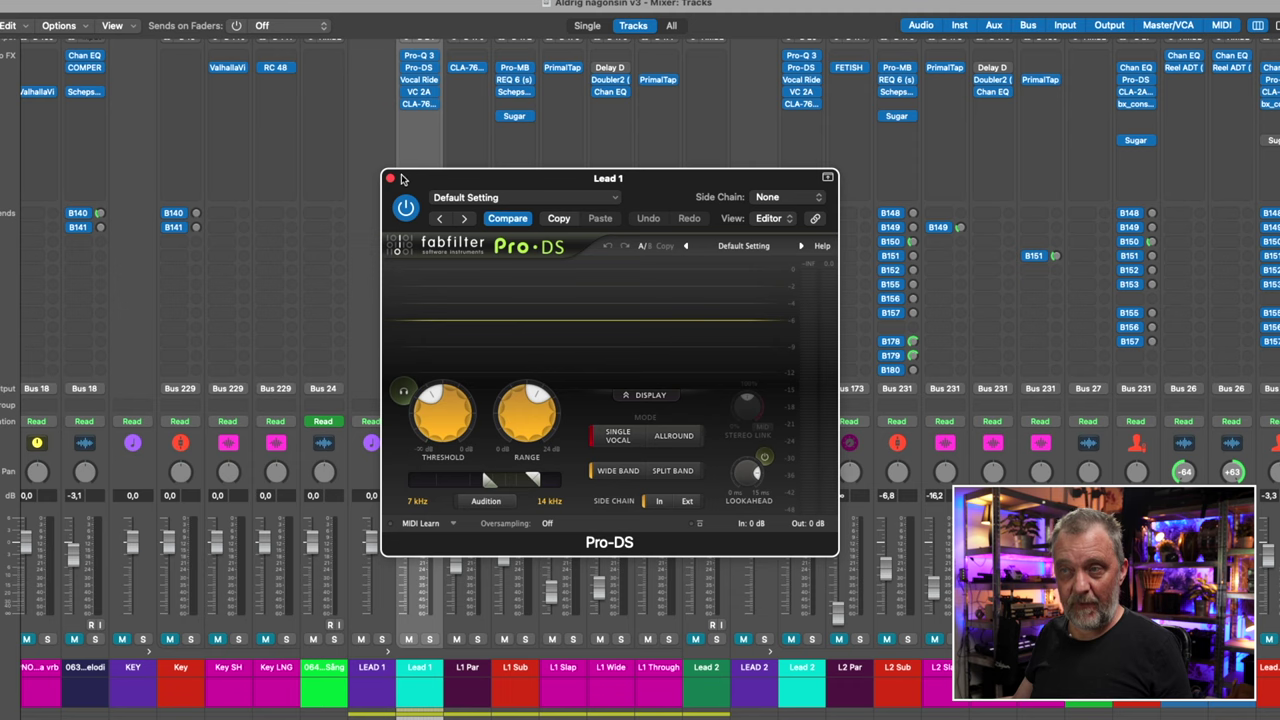
{"action": "left_click", "coordinate": [391, 178]}
{"action": "left_click", "coordinate": [418, 80]}
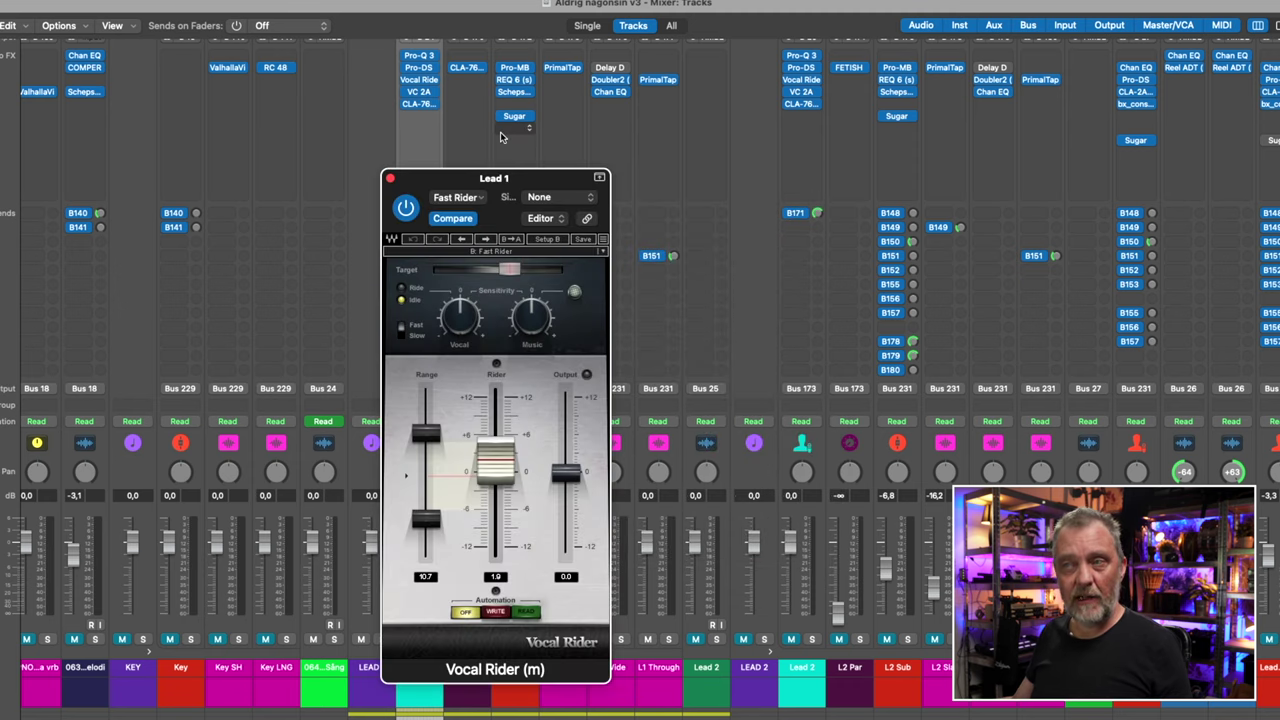
{"action": "left_click", "coordinate": [391, 178]}
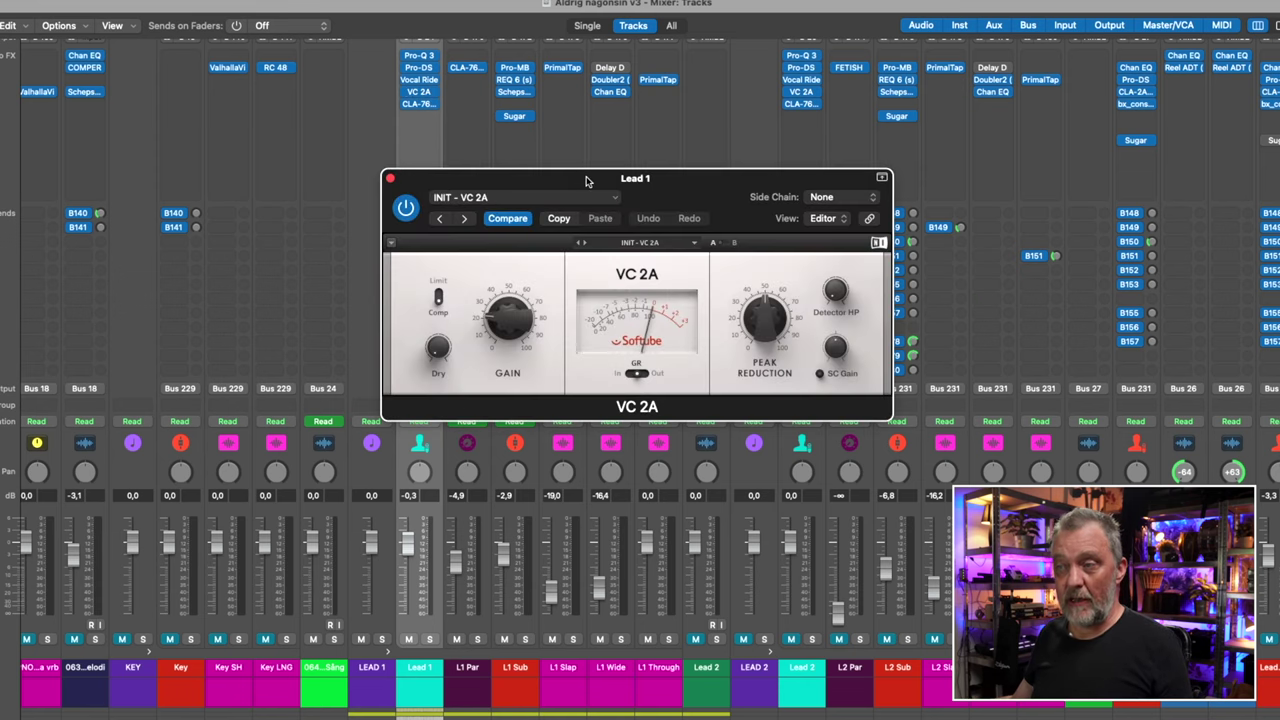
{"action": "left_click_drag", "start_coordinate": [586, 180], "coordinate": [607, 116]}
{"action": "left_click", "coordinate": [411, 111]}
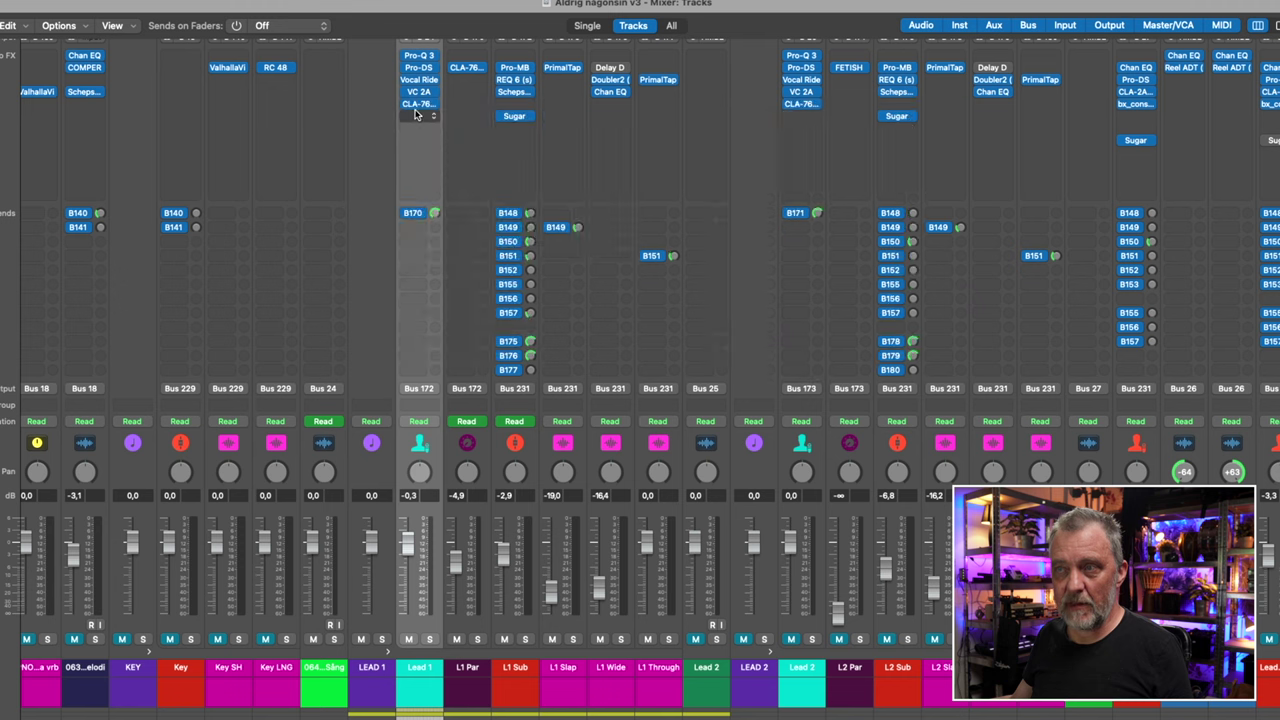
Step: Check Lead 1's CLA-76 compressor and then L1 Par's CLA-76
{"action": "left_click", "coordinate": [420, 104]}
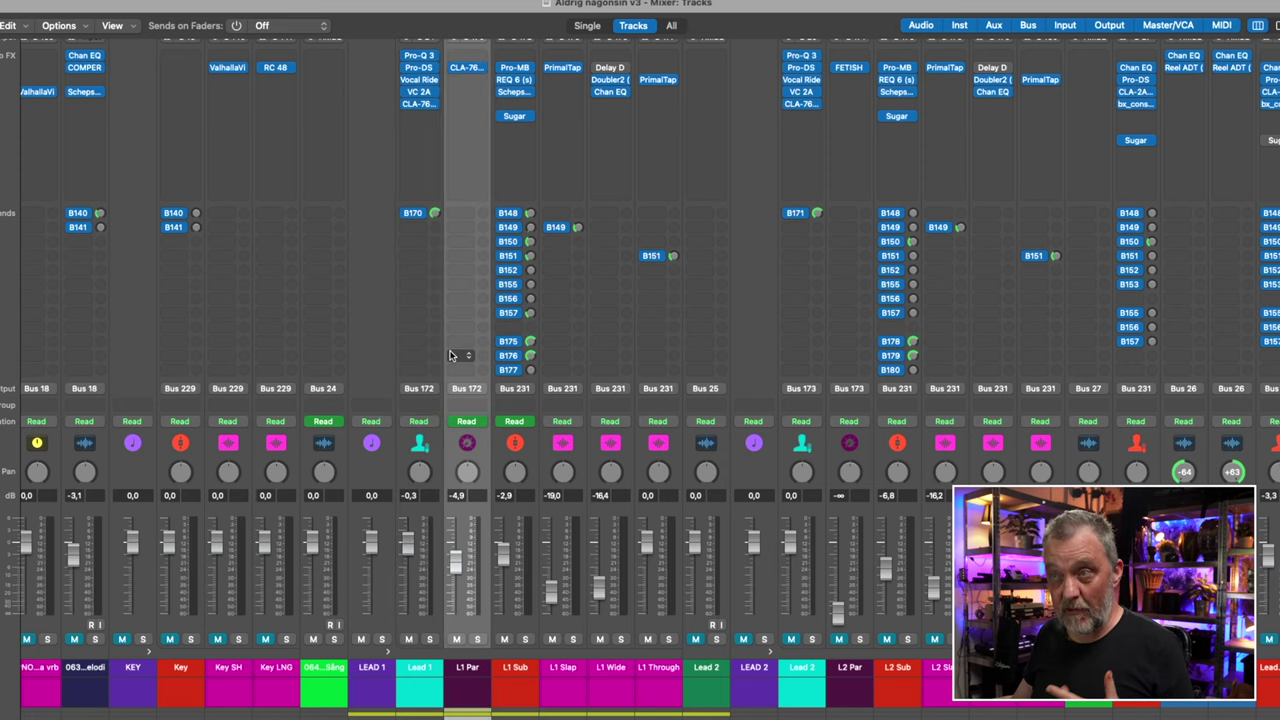
{"action": "mouse_move", "coordinate": [460, 69]}
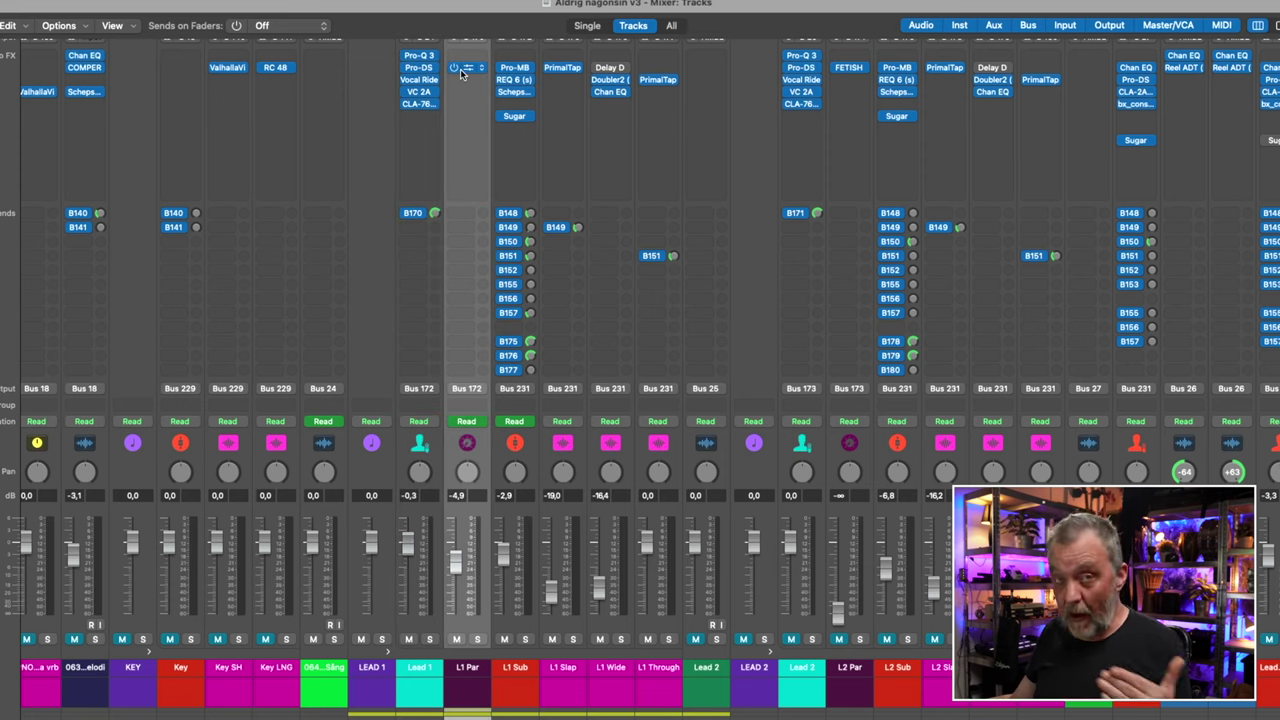
{"action": "left_click", "coordinate": [468, 70]}
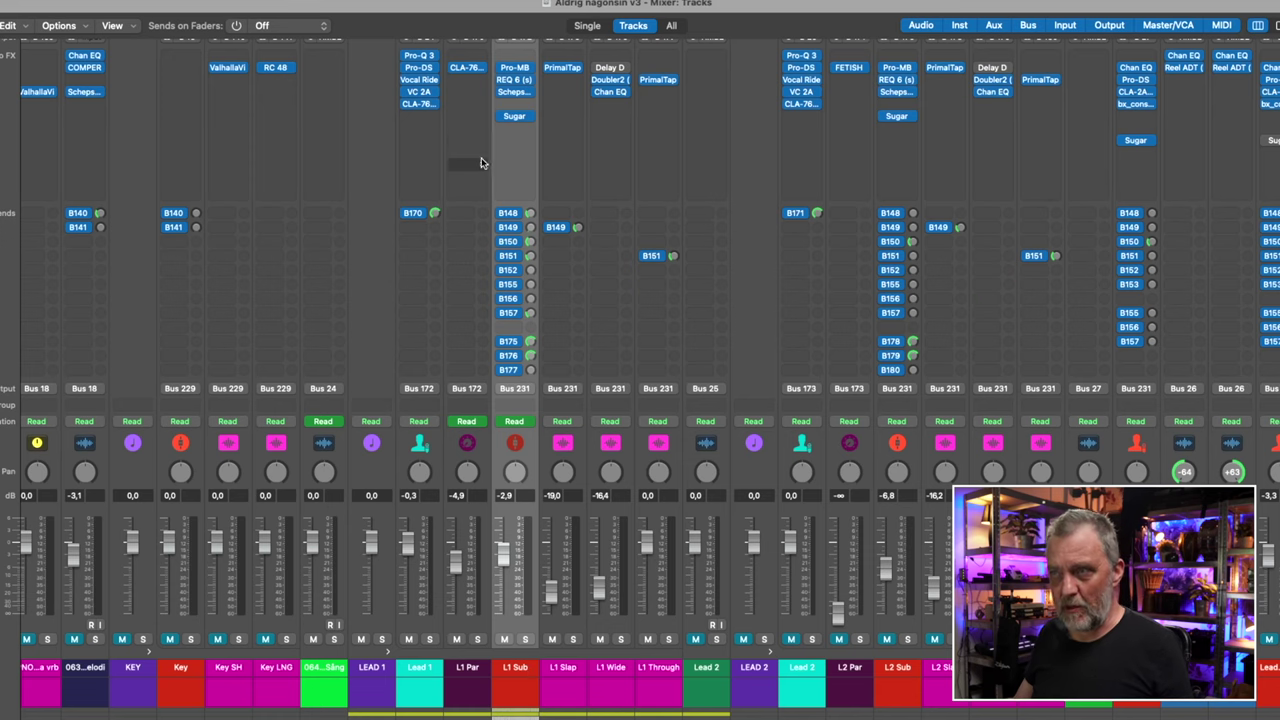
{"action": "left_click", "coordinate": [514, 67]}
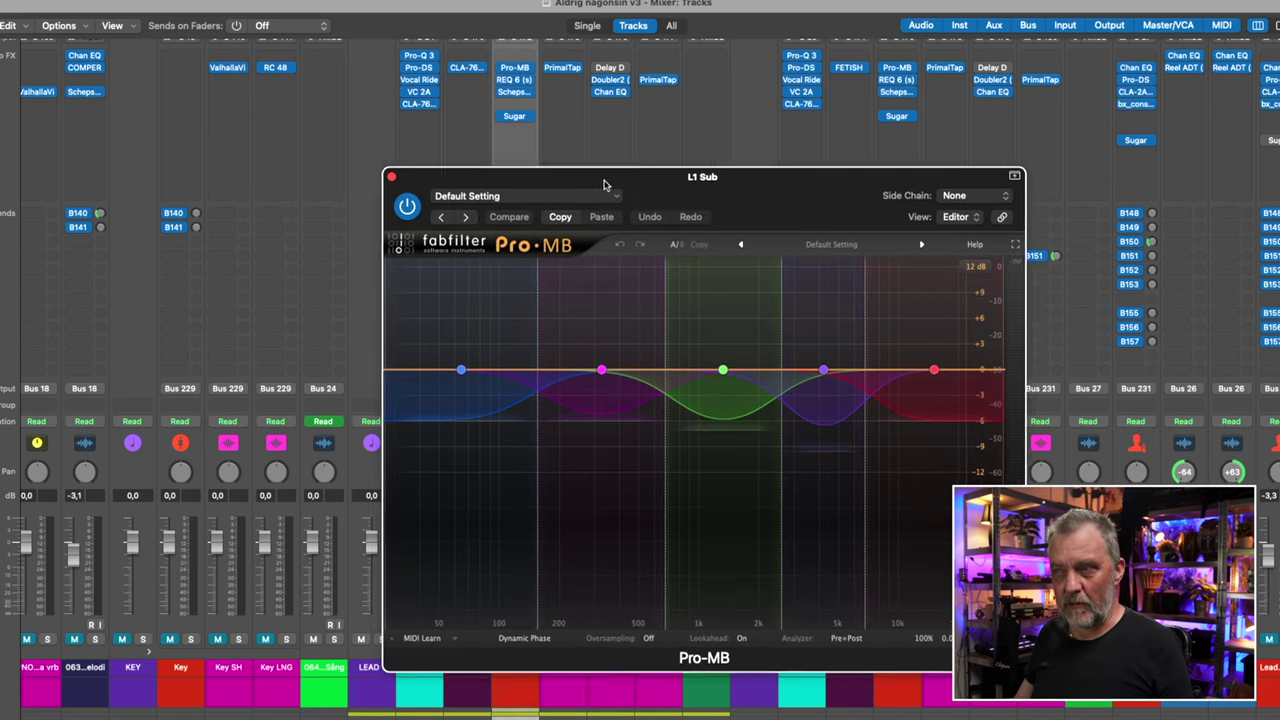
{"action": "left_click_drag", "start_coordinate": [604, 184], "coordinate": [619, 136]}
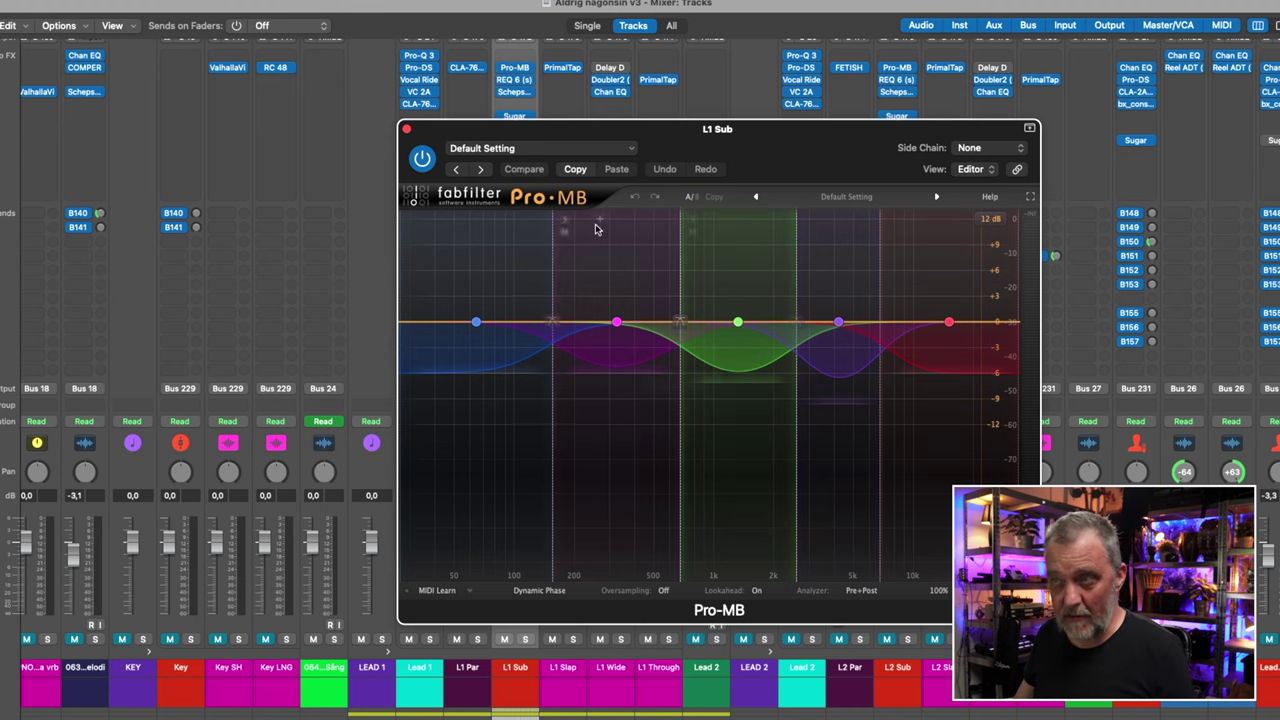
{"action": "left_click", "coordinate": [408, 131]}
{"action": "left_click", "coordinate": [514, 79]}
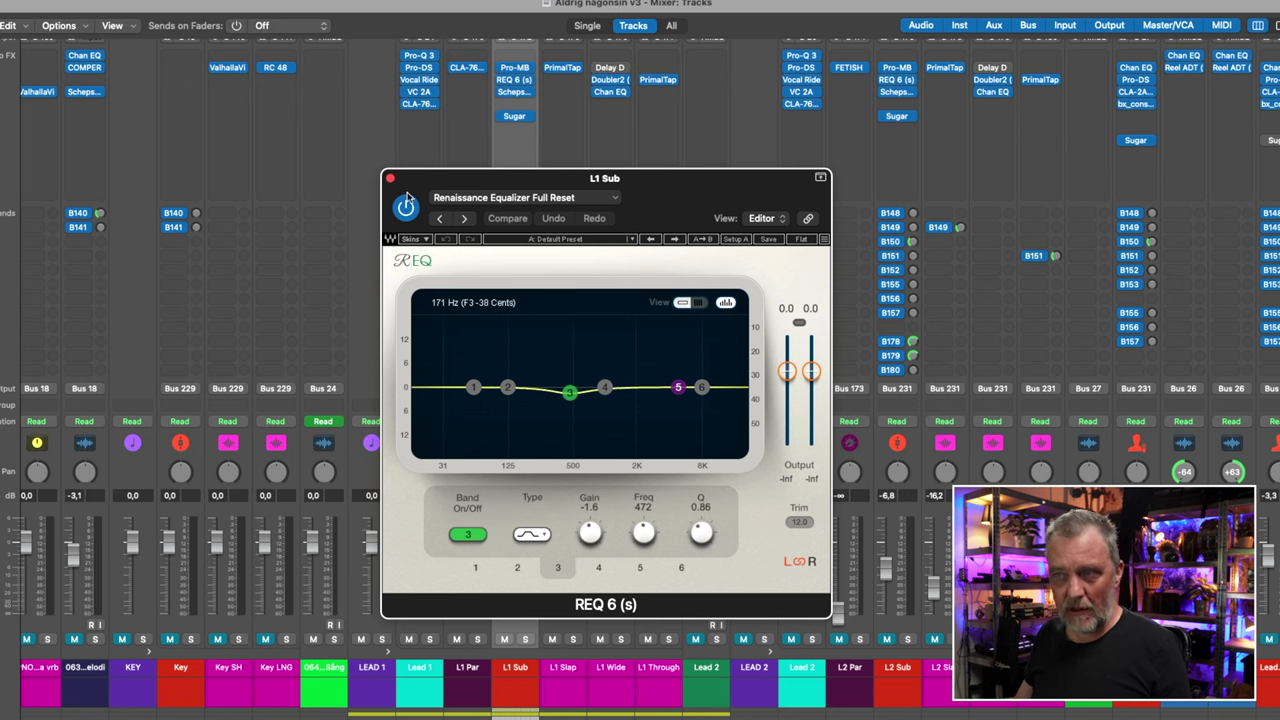
{"action": "left_click", "coordinate": [391, 179]}
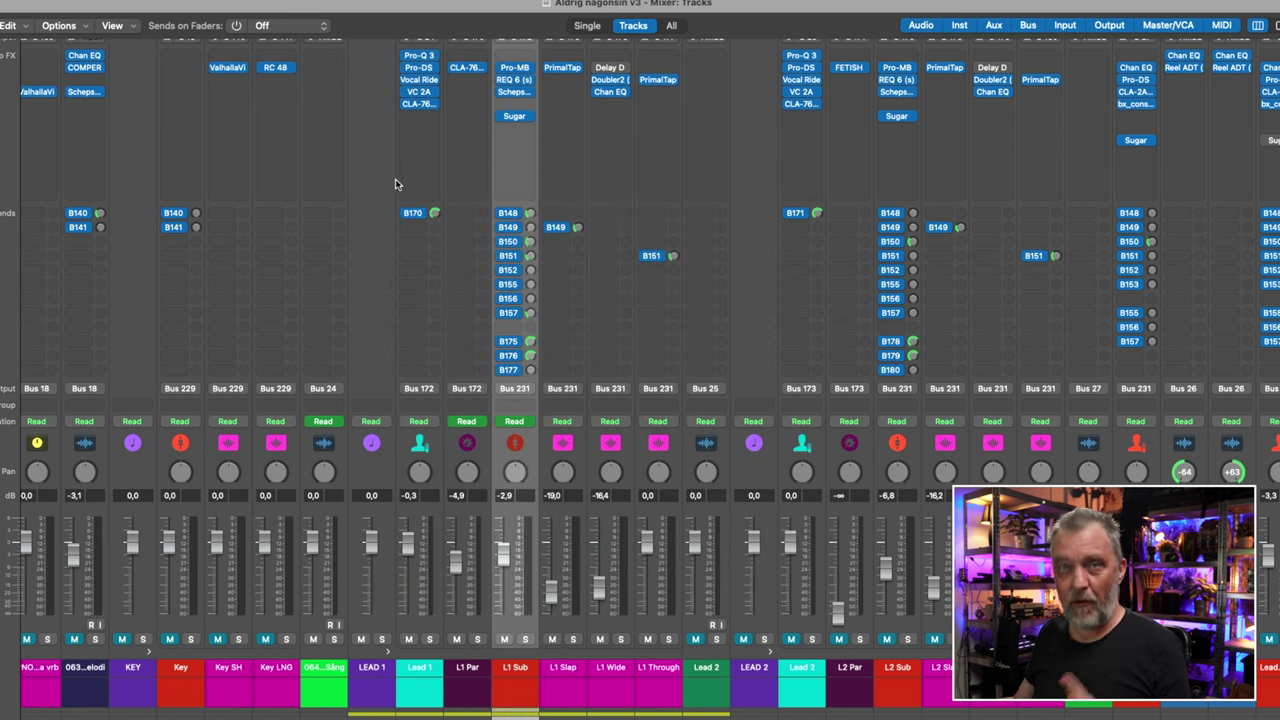
{"action": "left_click", "coordinate": [518, 93]}
{"action": "left_click", "coordinate": [606, 196]}
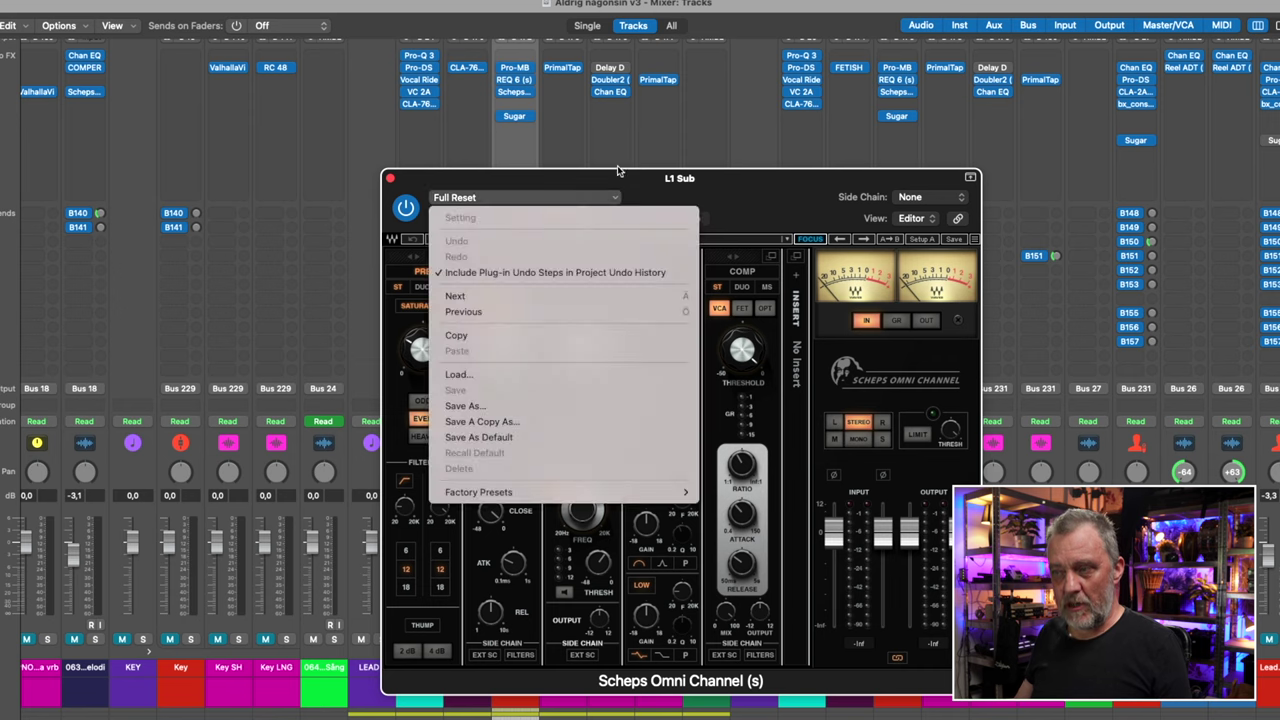
{"action": "left_click", "coordinate": [621, 172]}
{"action": "left_click_drag", "start_coordinate": [643, 187], "coordinate": [657, 99]}
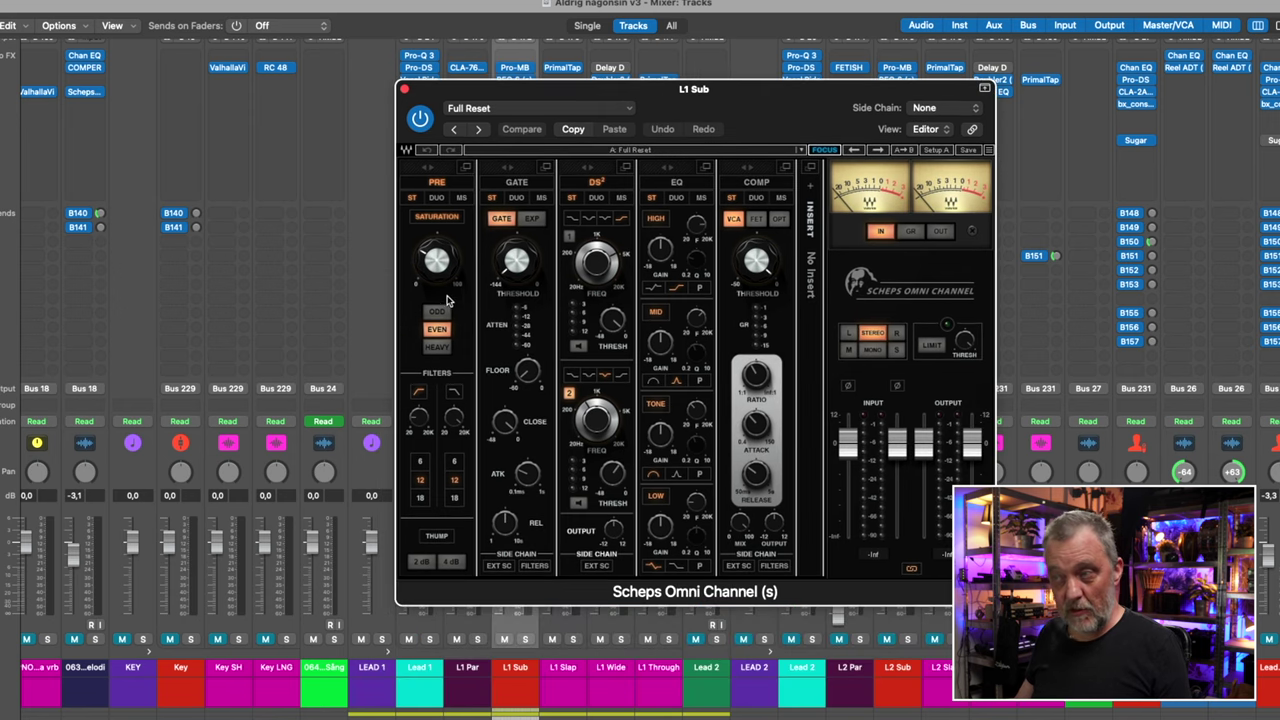
{"action": "mouse_move", "coordinate": [706, 330]}
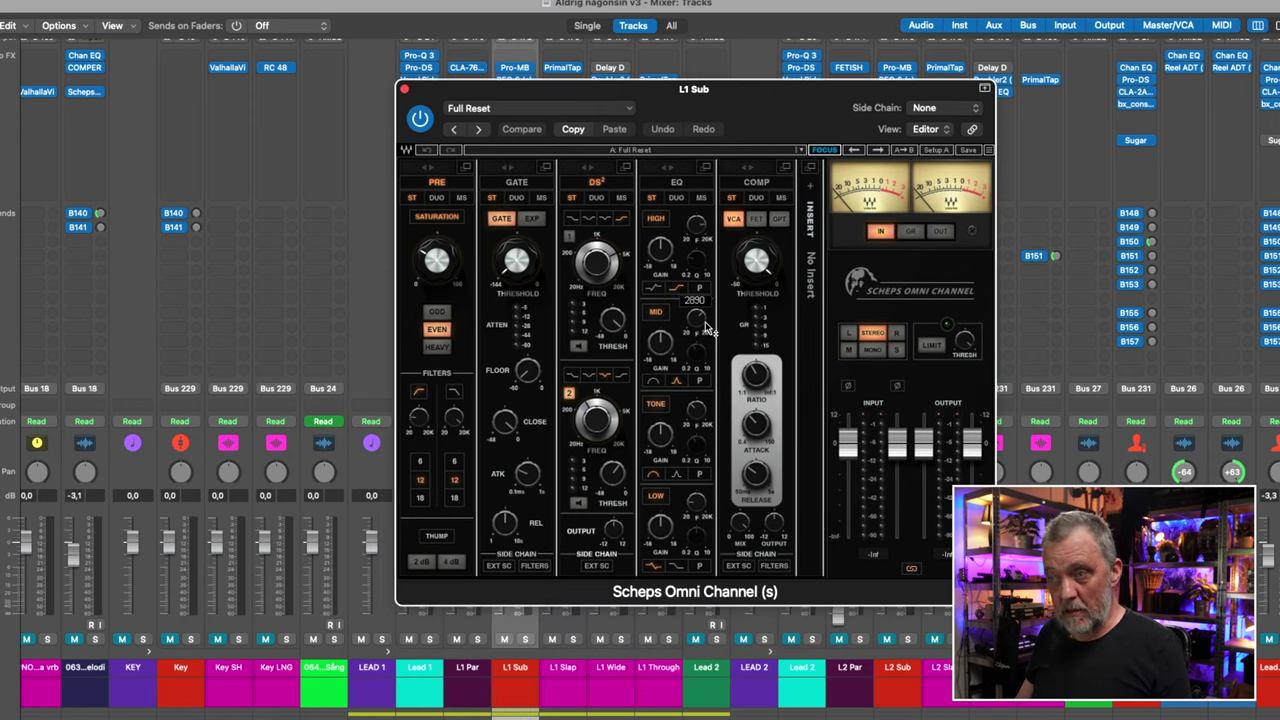
{"action": "left_click", "coordinate": [405, 92]}
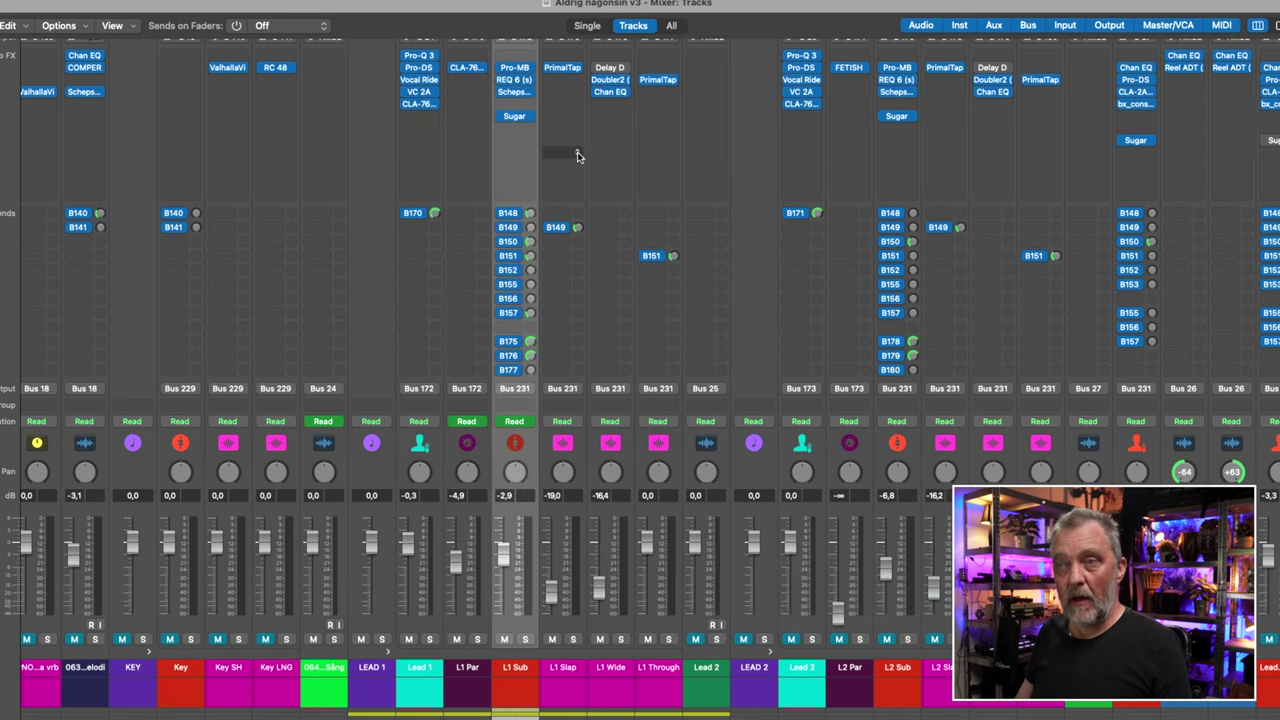
{"action": "left_click", "coordinate": [514, 116]}
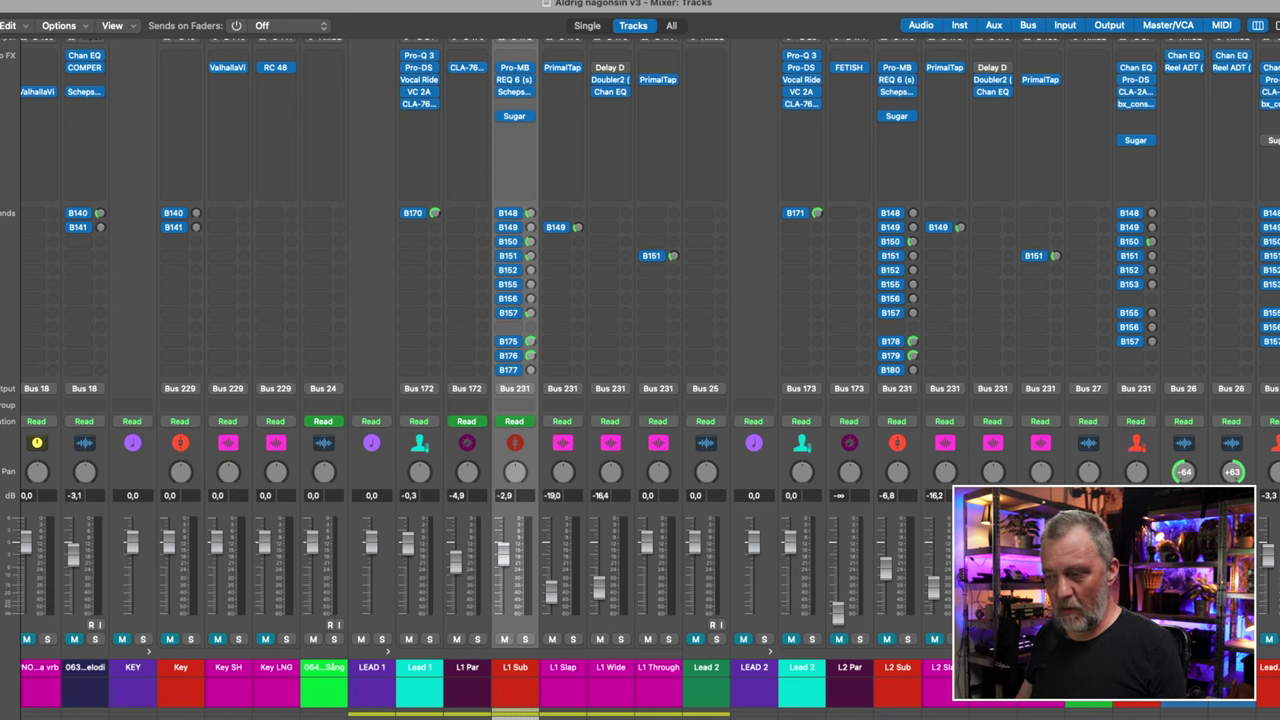
{"action": "scroll", "coordinate": [640, 380], "scroll_direction": "left", "scroll_amount": 10}
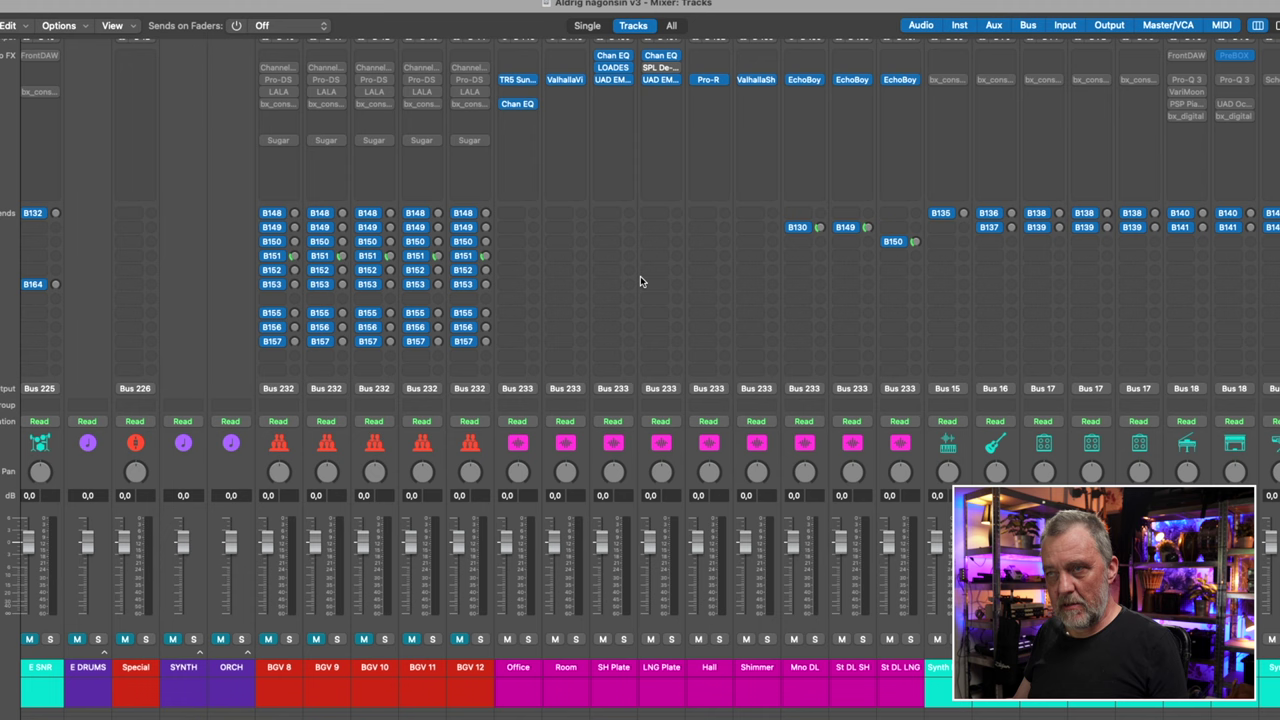
Step: Check the Office TR5 Sunset Sound, SH Plate EMT 140 and LNG Plate EMT 250 reverbs
{"action": "left_click", "coordinate": [520, 85]}
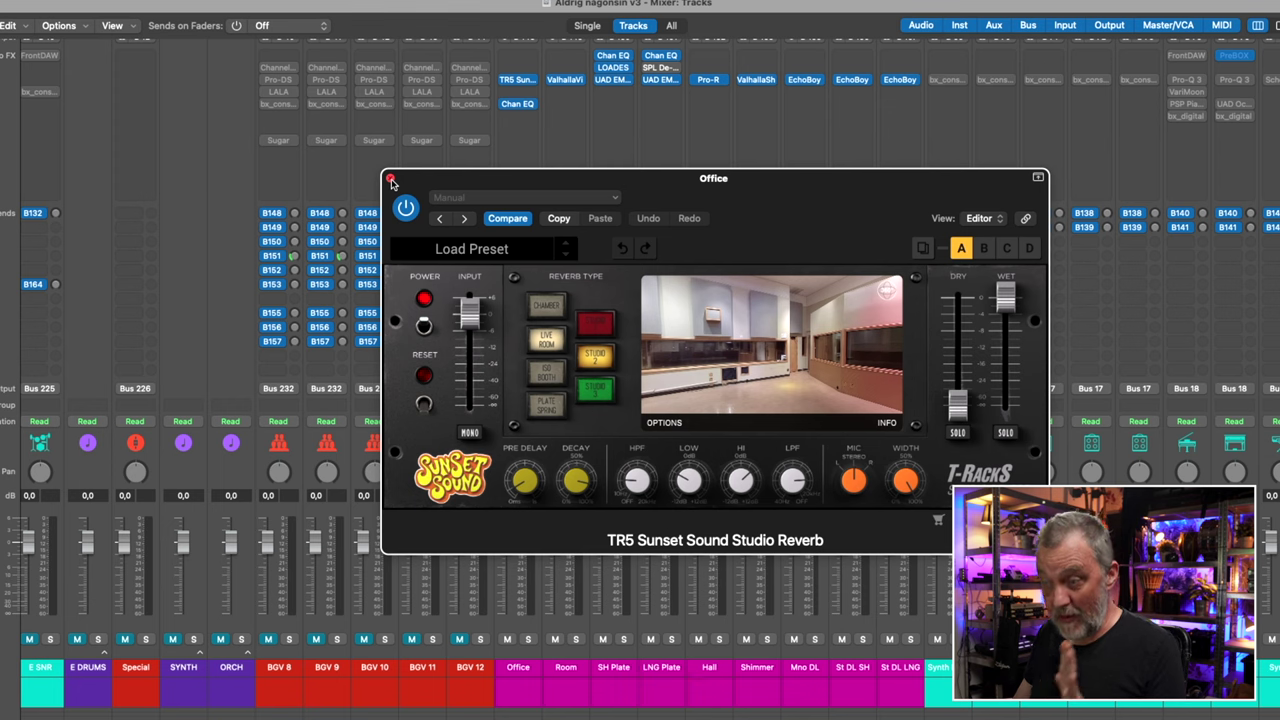
{"action": "left_click", "coordinate": [391, 179]}
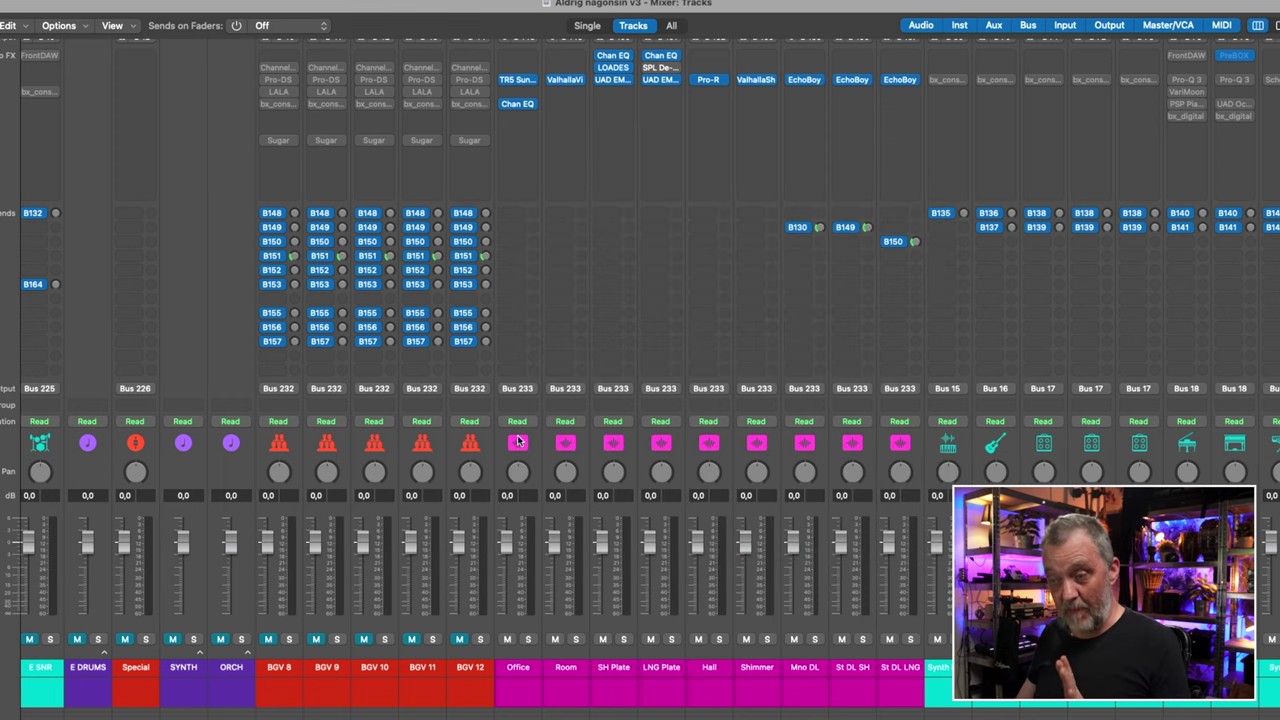
{"action": "left_click", "coordinate": [618, 662]}
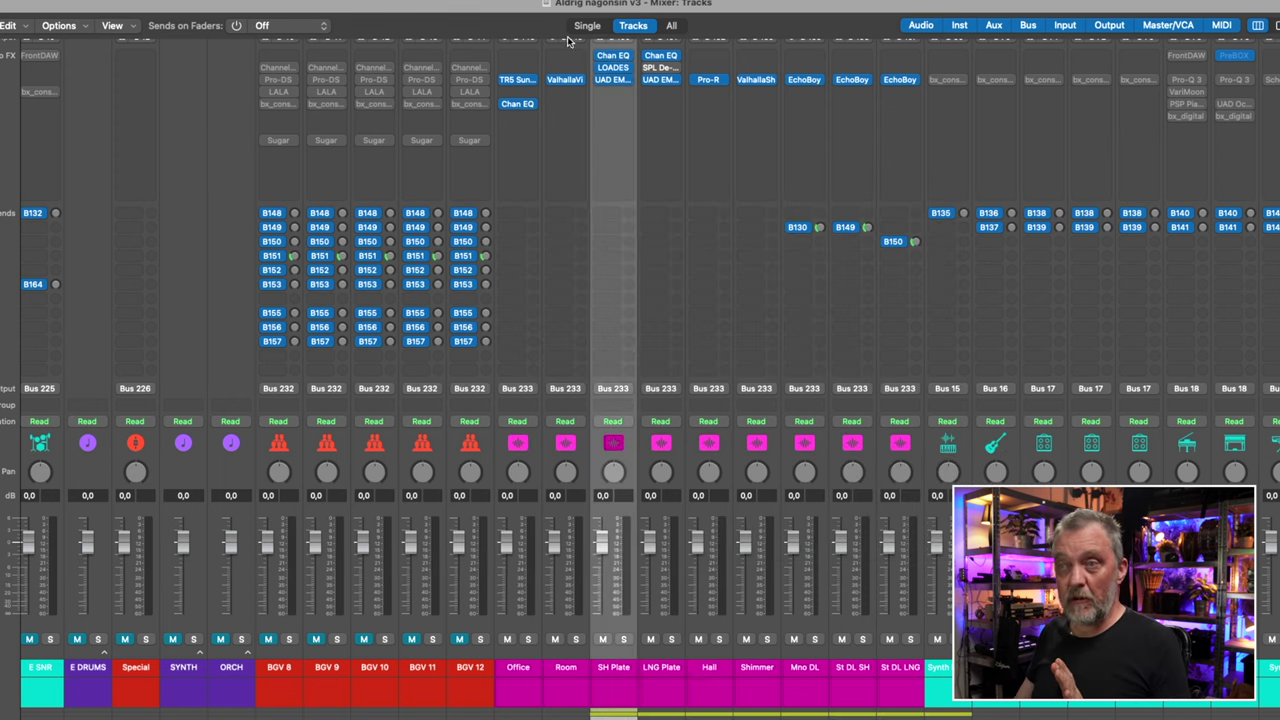
{"action": "left_click", "coordinate": [613, 79]}
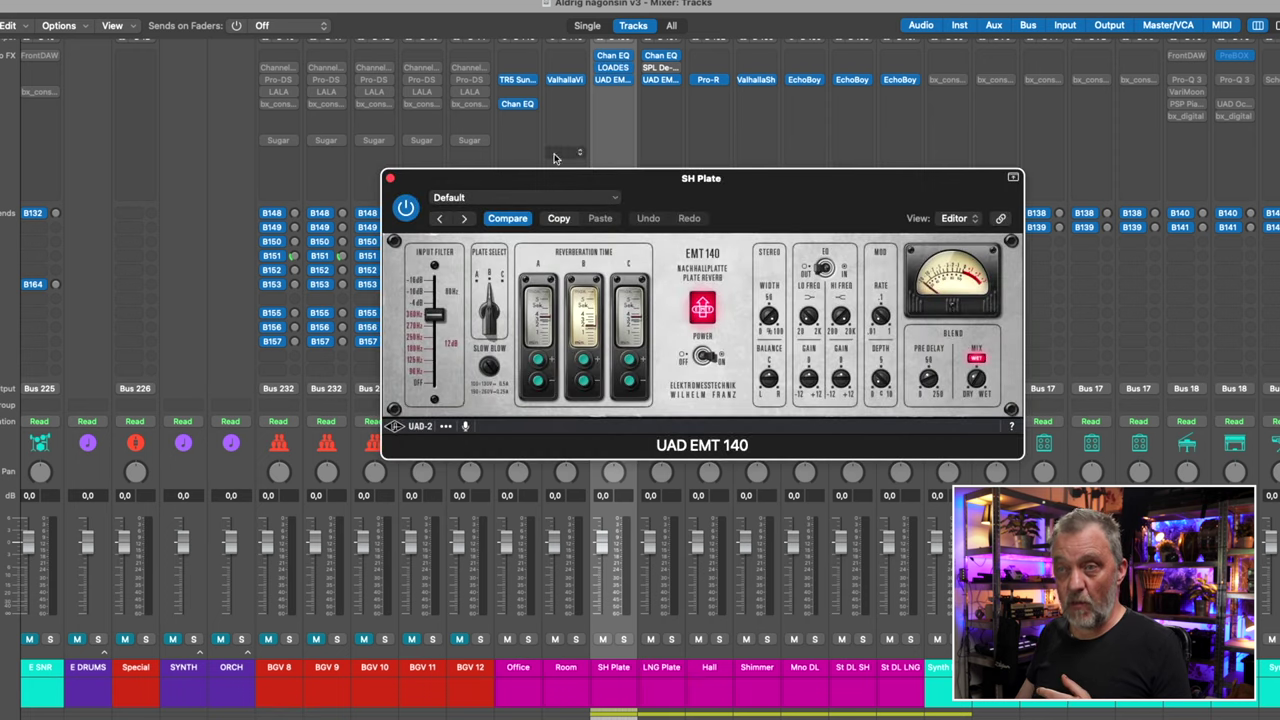
{"action": "left_click", "coordinate": [391, 179]}
{"action": "left_click", "coordinate": [660, 79]}
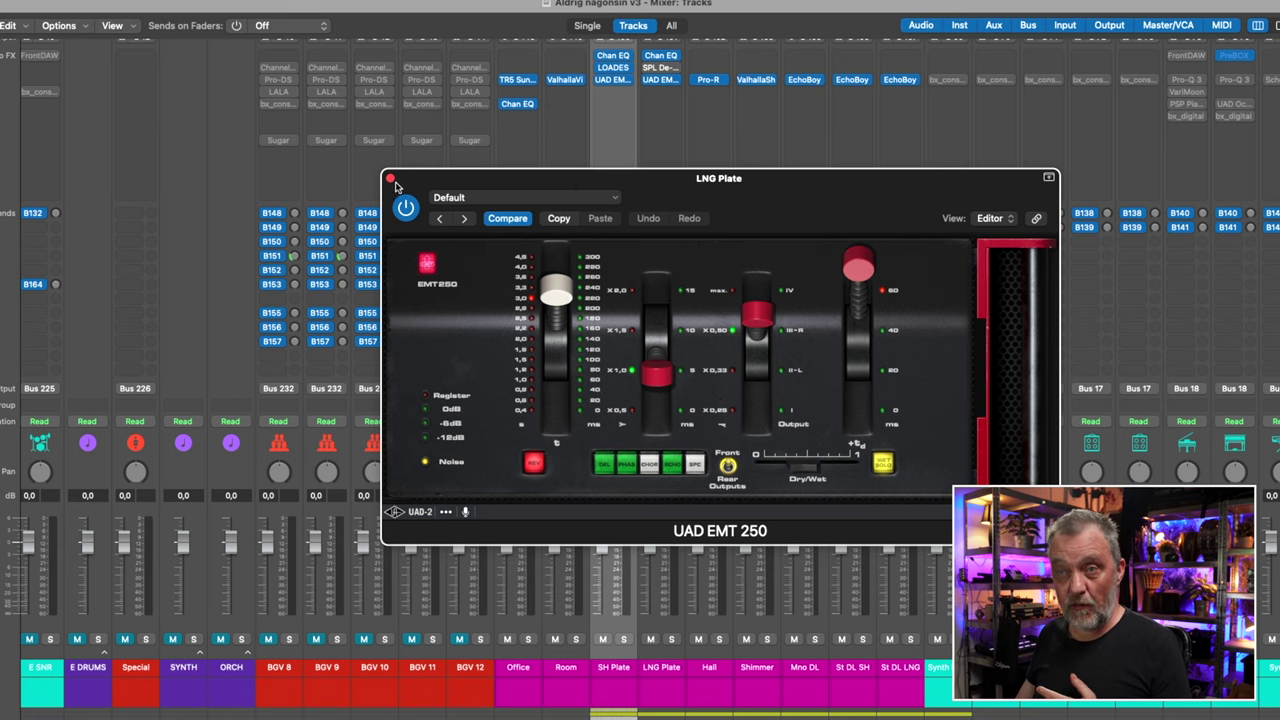
{"action": "left_click", "coordinate": [391, 179]}
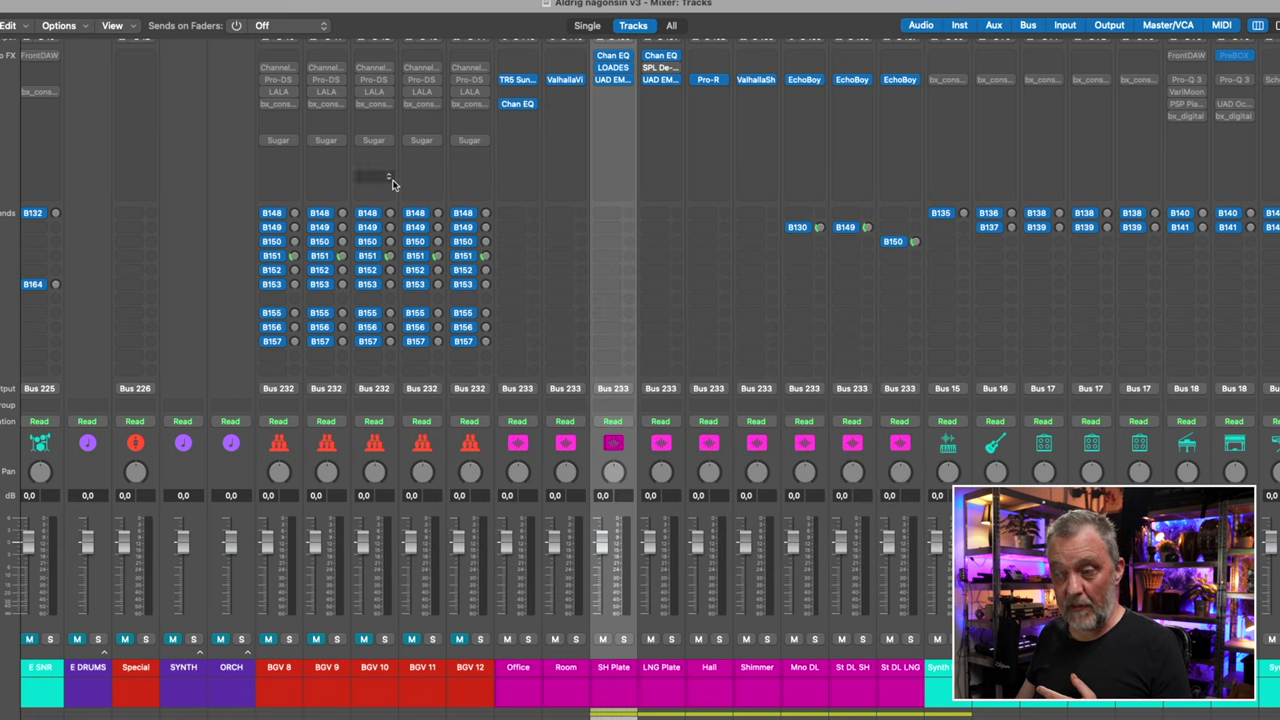
Step: Check the EchoBoy delays on the Mno DL and St DL SH returns
{"action": "left_click", "coordinate": [803, 662]}
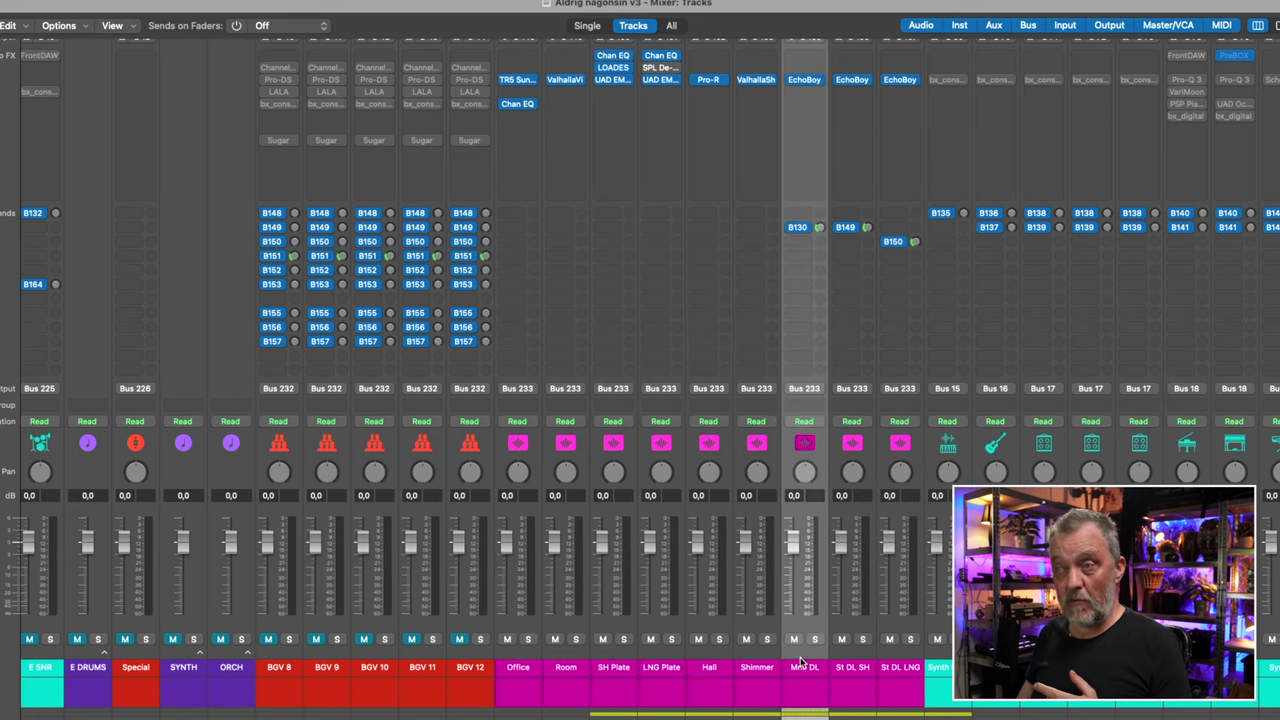
{"action": "left_click", "coordinate": [806, 80]}
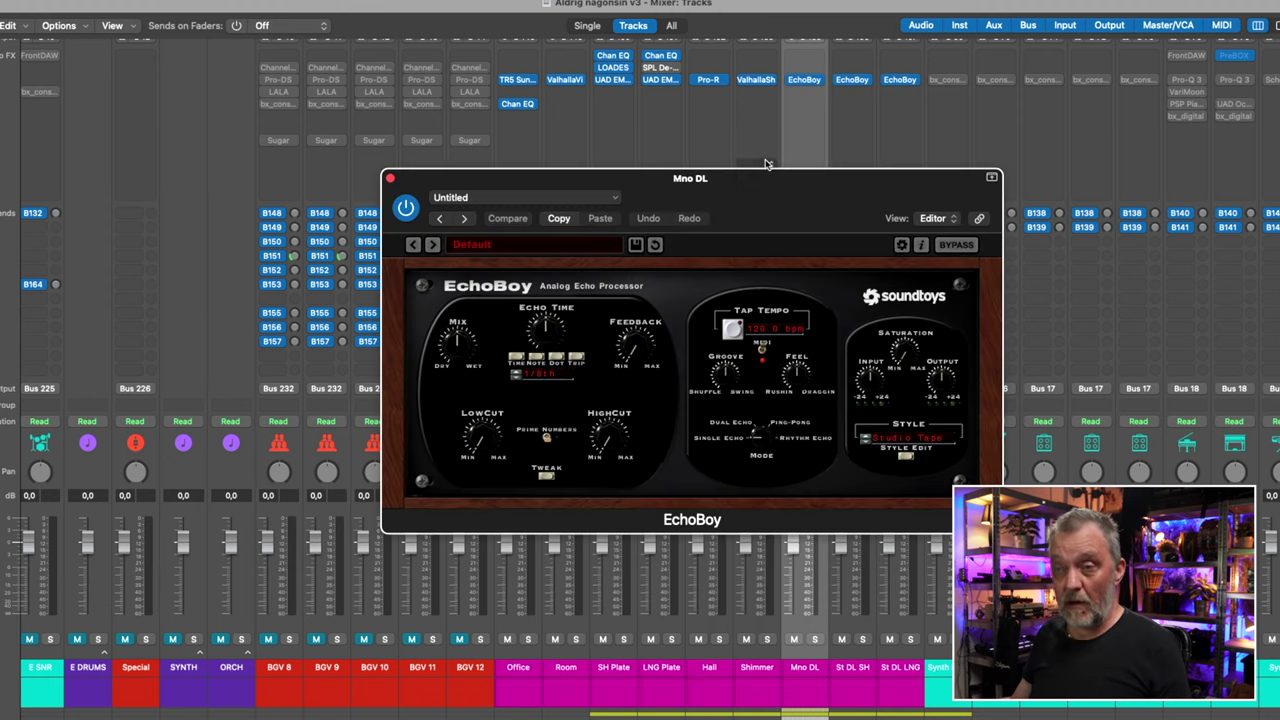
{"action": "left_click", "coordinate": [391, 178]}
{"action": "left_click", "coordinate": [852, 80]}
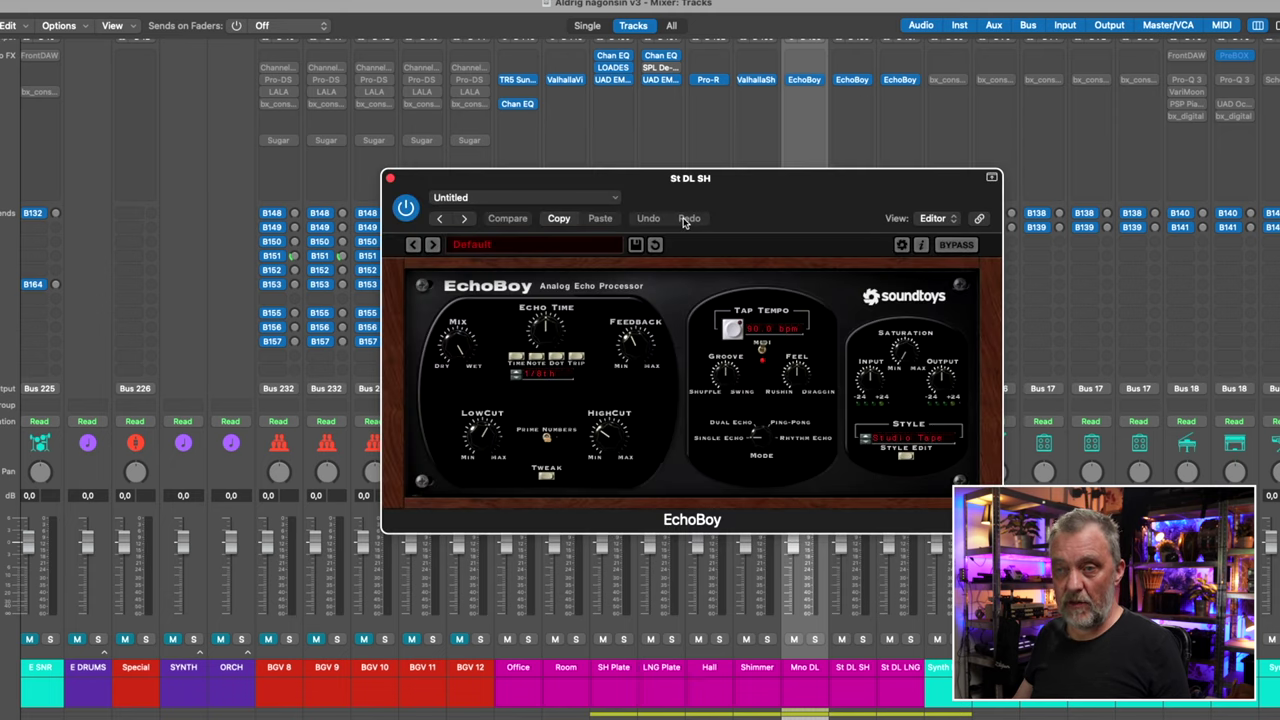
{"action": "left_click", "coordinate": [391, 178]}
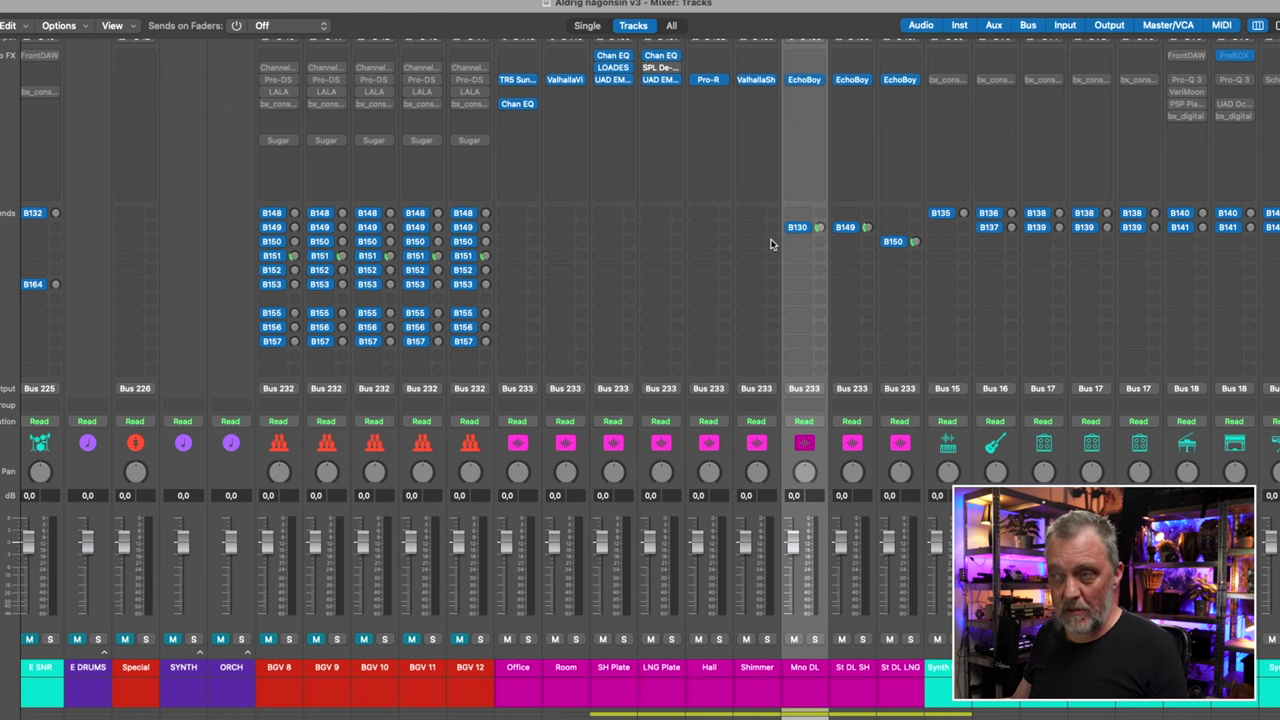
Step: Check Room's ValhallaVintageVerb (Room mode, 1.46 s decay) and scroll to the guitar and keys strips
{"action": "left_click", "coordinate": [570, 662]}
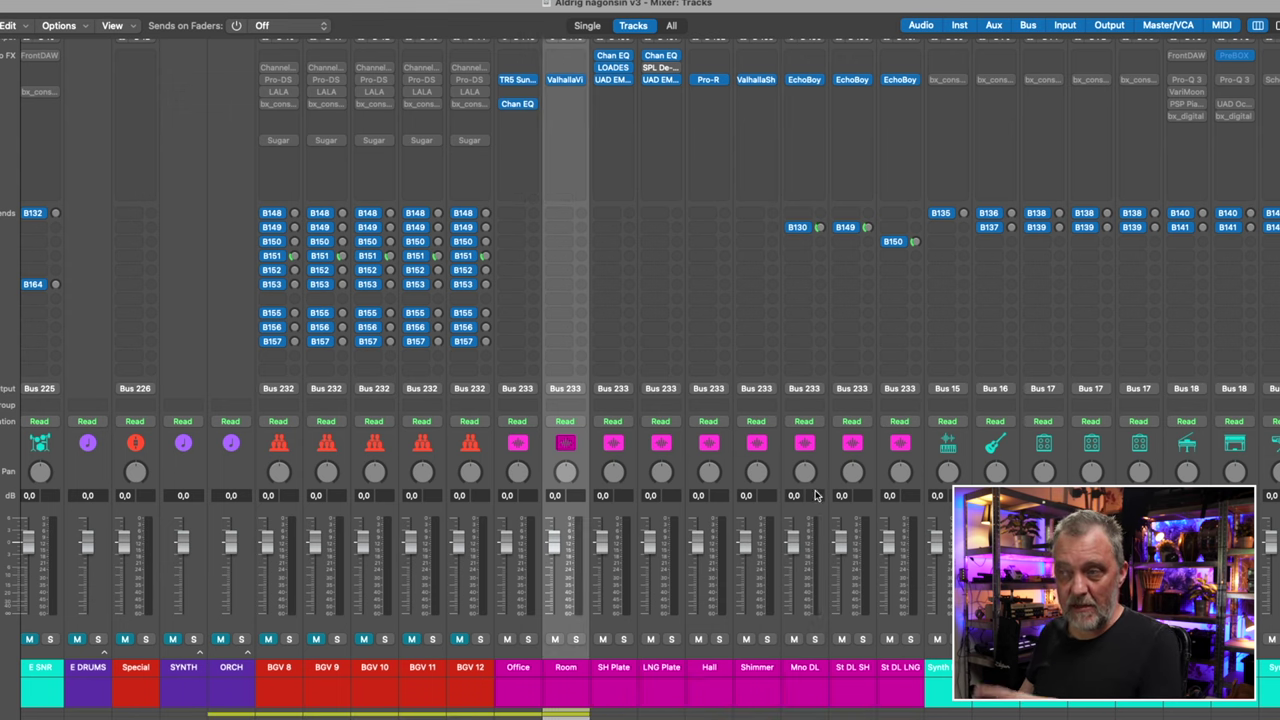
{"action": "left_click", "coordinate": [563, 80]}
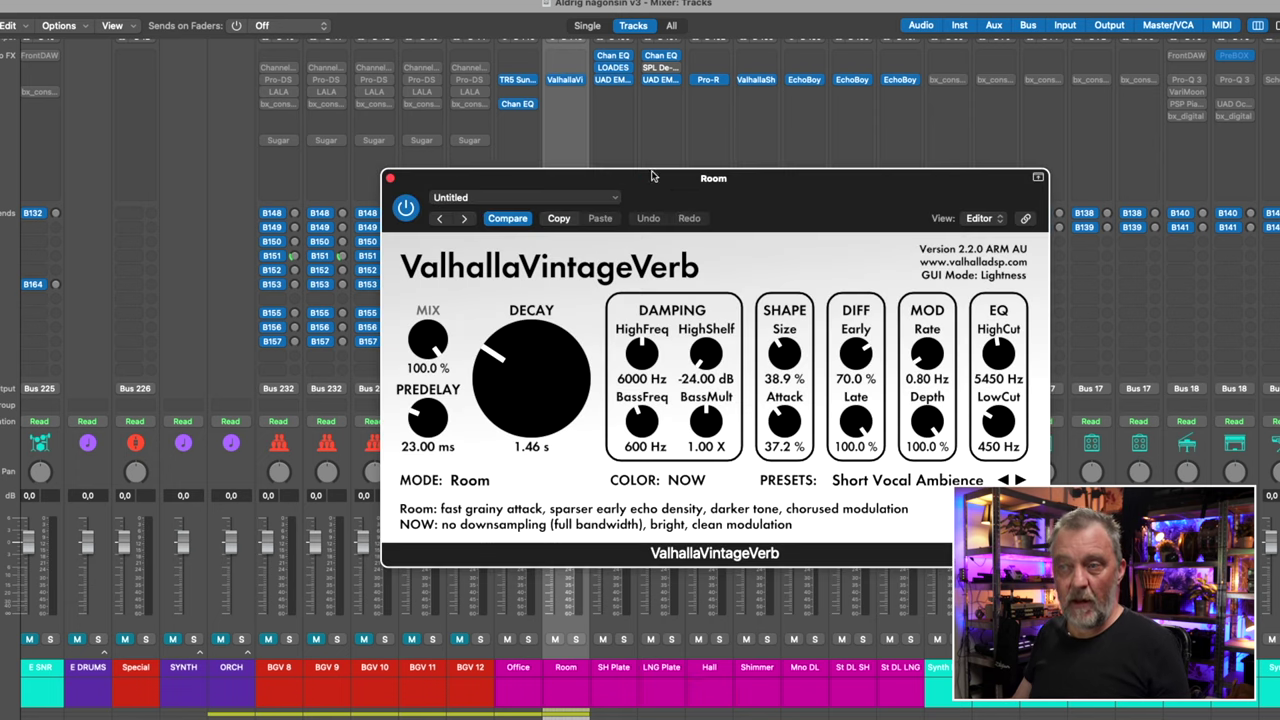
{"action": "left_click_drag", "start_coordinate": [706, 190], "coordinate": [764, 130]}
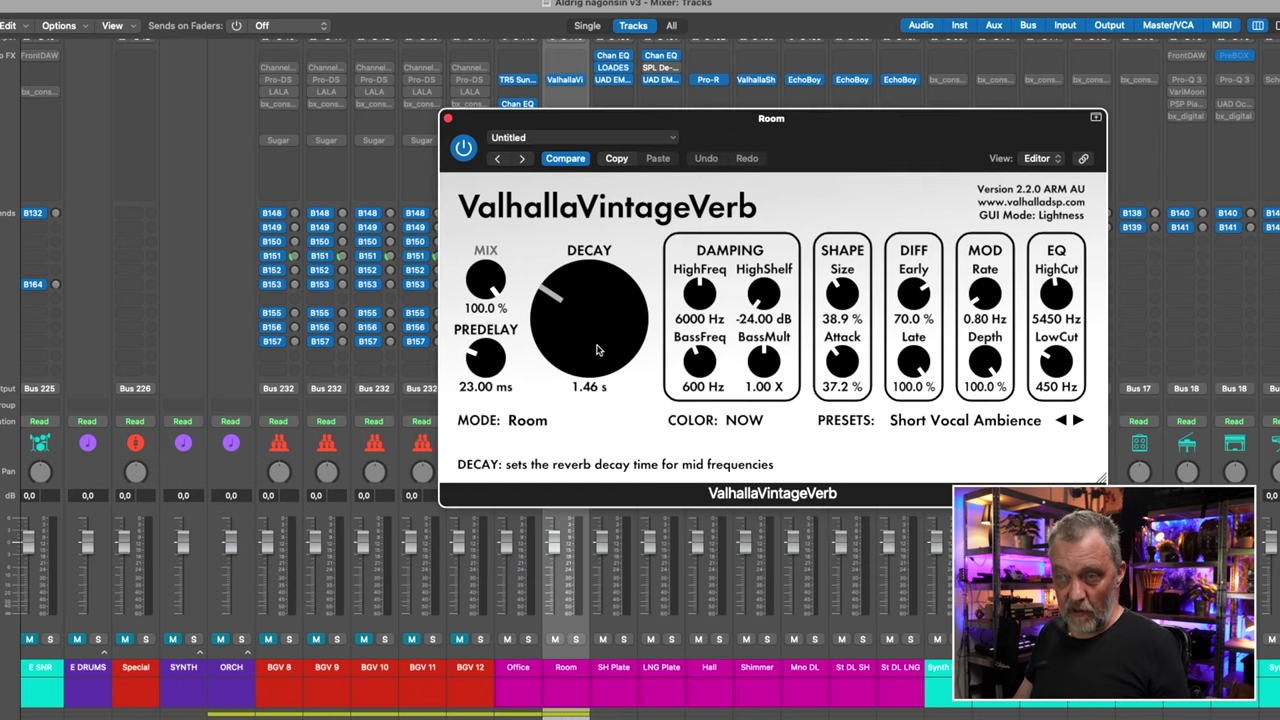
{"action": "left_click", "coordinate": [449, 119]}
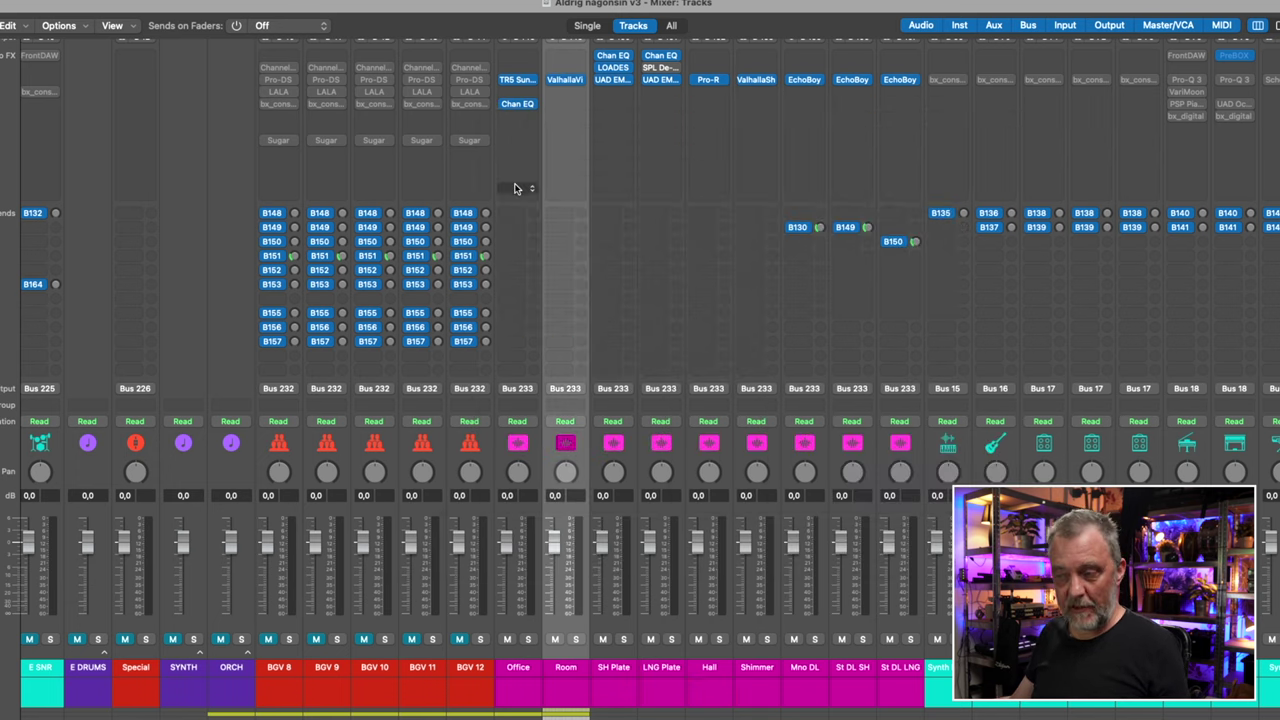
{"action": "scroll", "coordinate": [509, 191], "scroll_direction": "right", "scroll_amount": 10}
Step: Start the song playing, scroll to the bass channels and select Bass amp
{"action": "scroll", "coordinate": [663, 600], "scroll_direction": "left", "scroll_amount": 5}
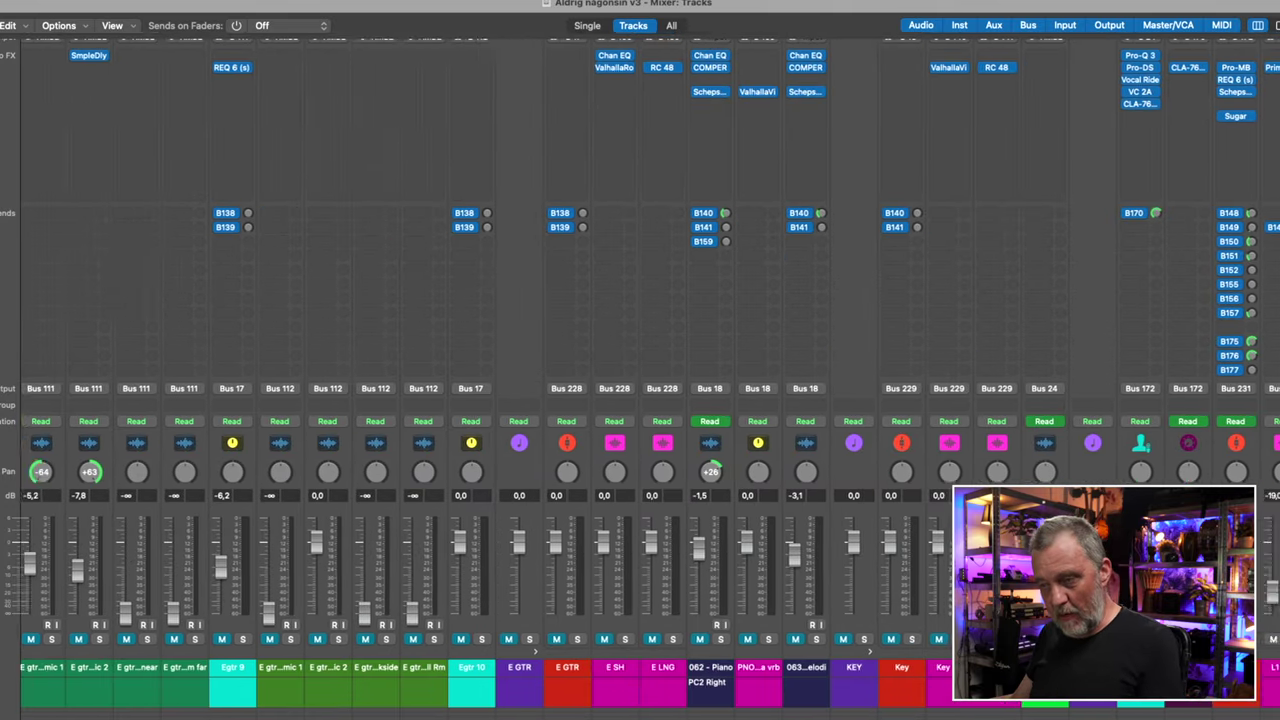
{"action": "scroll", "coordinate": [663, 600], "scroll_direction": "right", "scroll_amount": 10}
{"action": "key", "text": "space"}
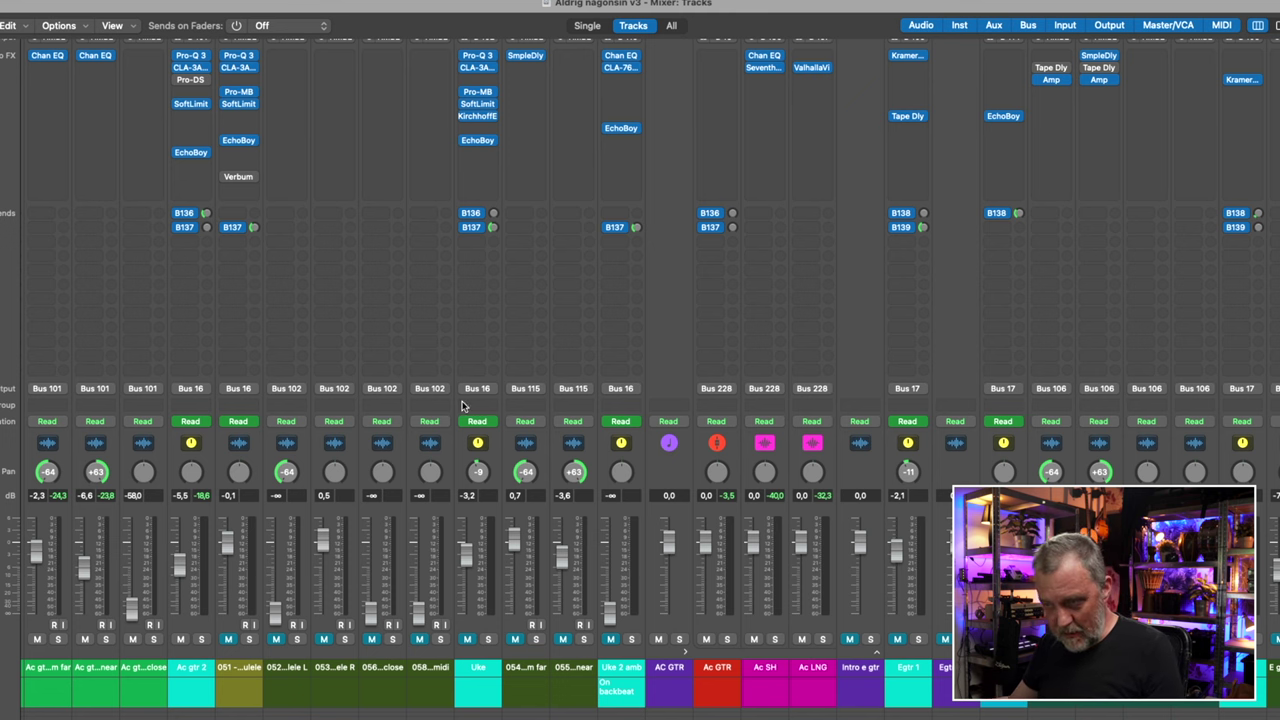
{"action": "scroll", "coordinate": [650, 373], "scroll_direction": "left", "scroll_amount": 15}
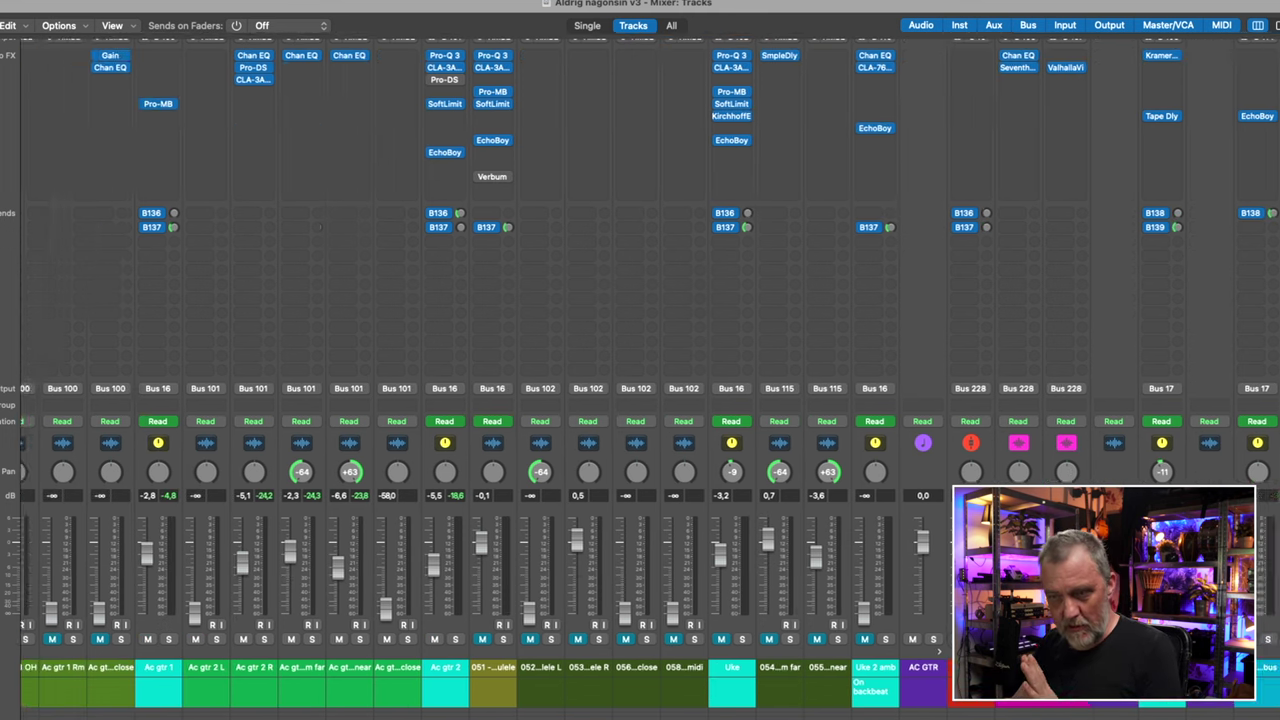
{"action": "left_click", "coordinate": [434, 680]}
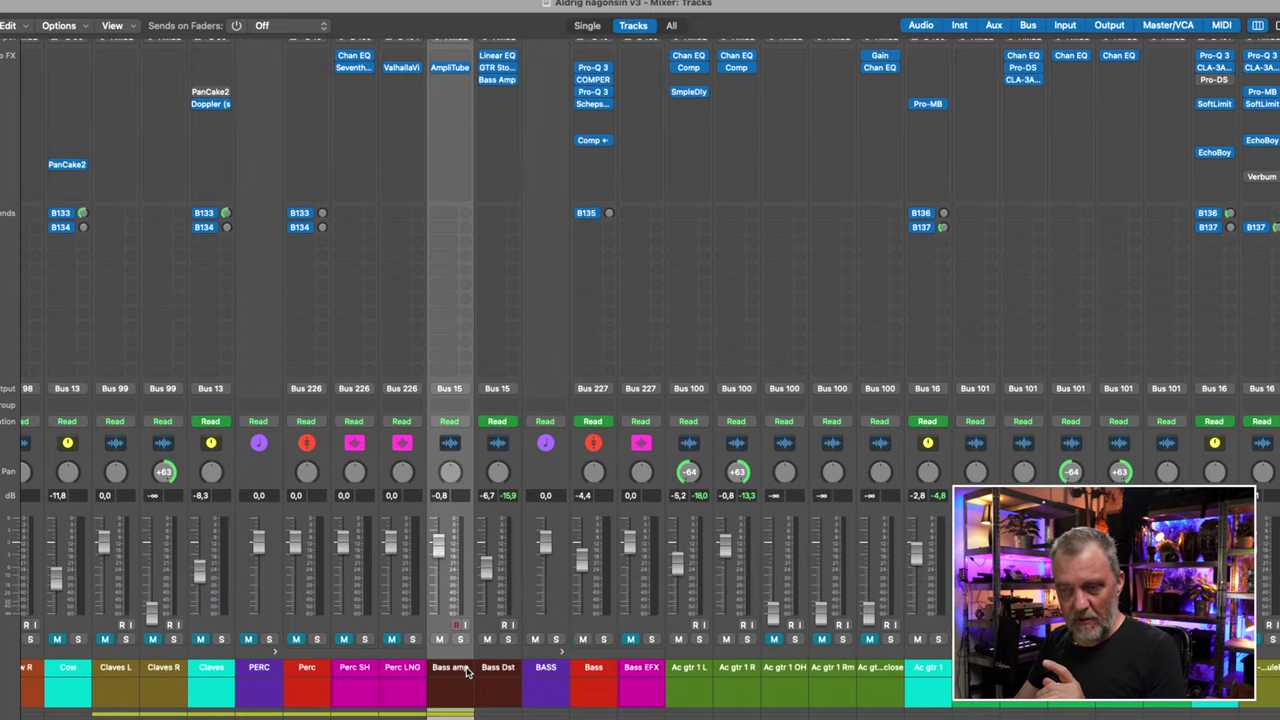
{"action": "left_click", "coordinate": [451, 70]}
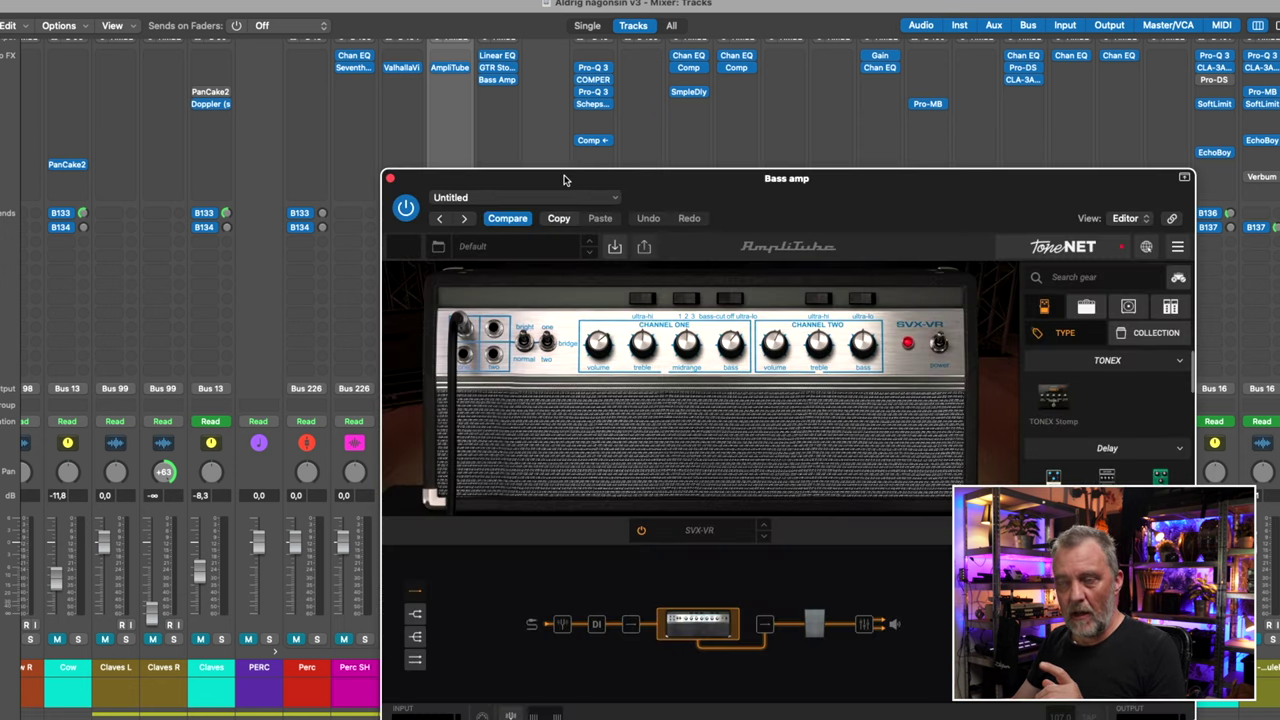
{"action": "left_click_drag", "start_coordinate": [567, 181], "coordinate": [557, 105]}
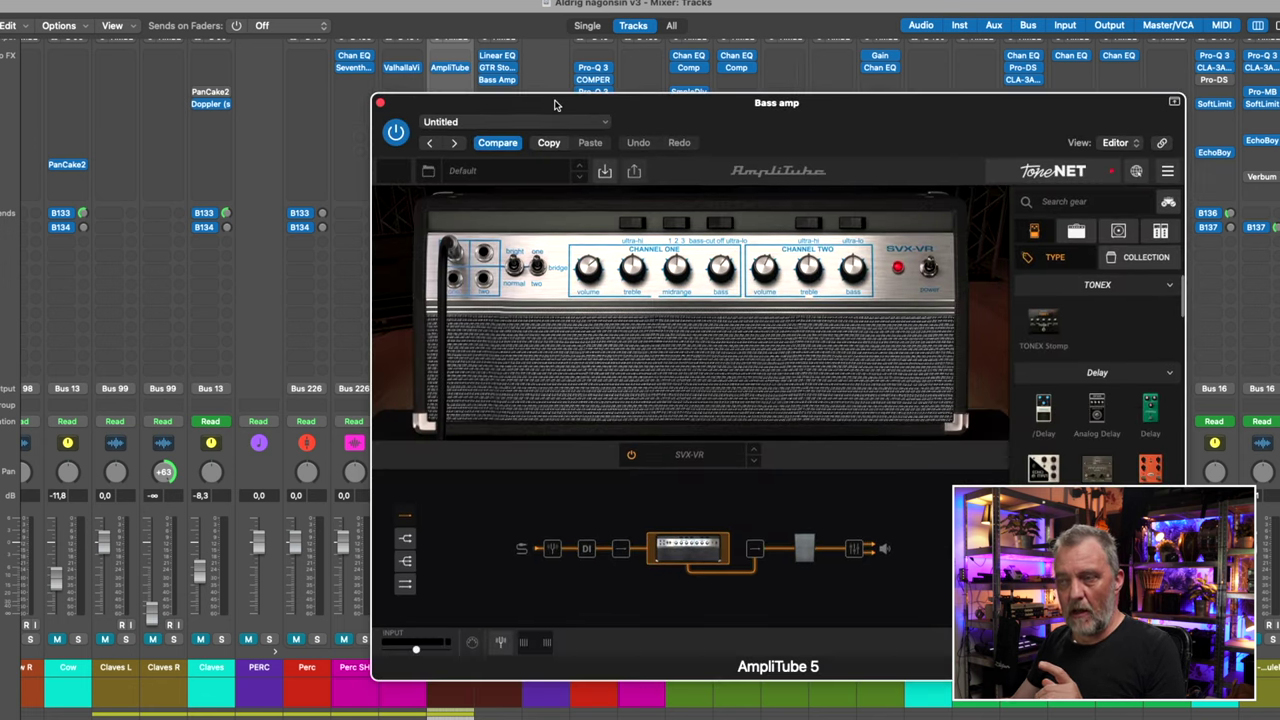
{"action": "left_click", "coordinate": [379, 103]}
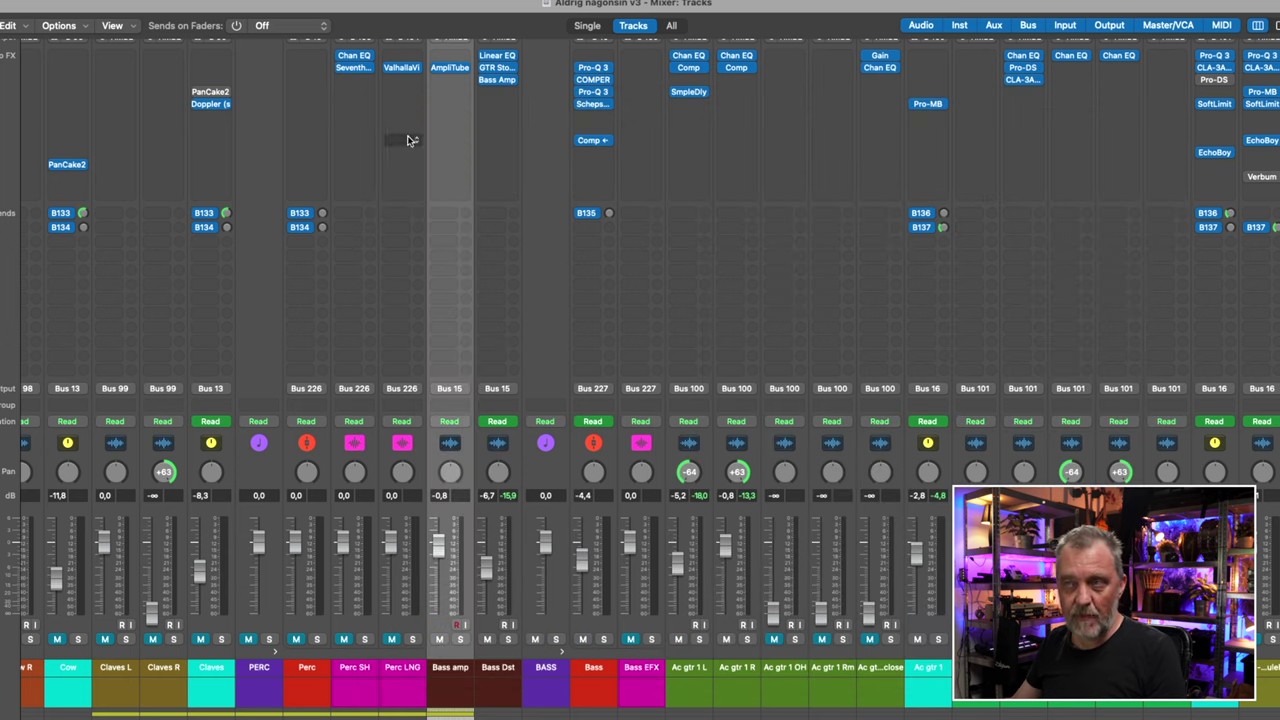
{"action": "left_click", "coordinate": [487, 680]}
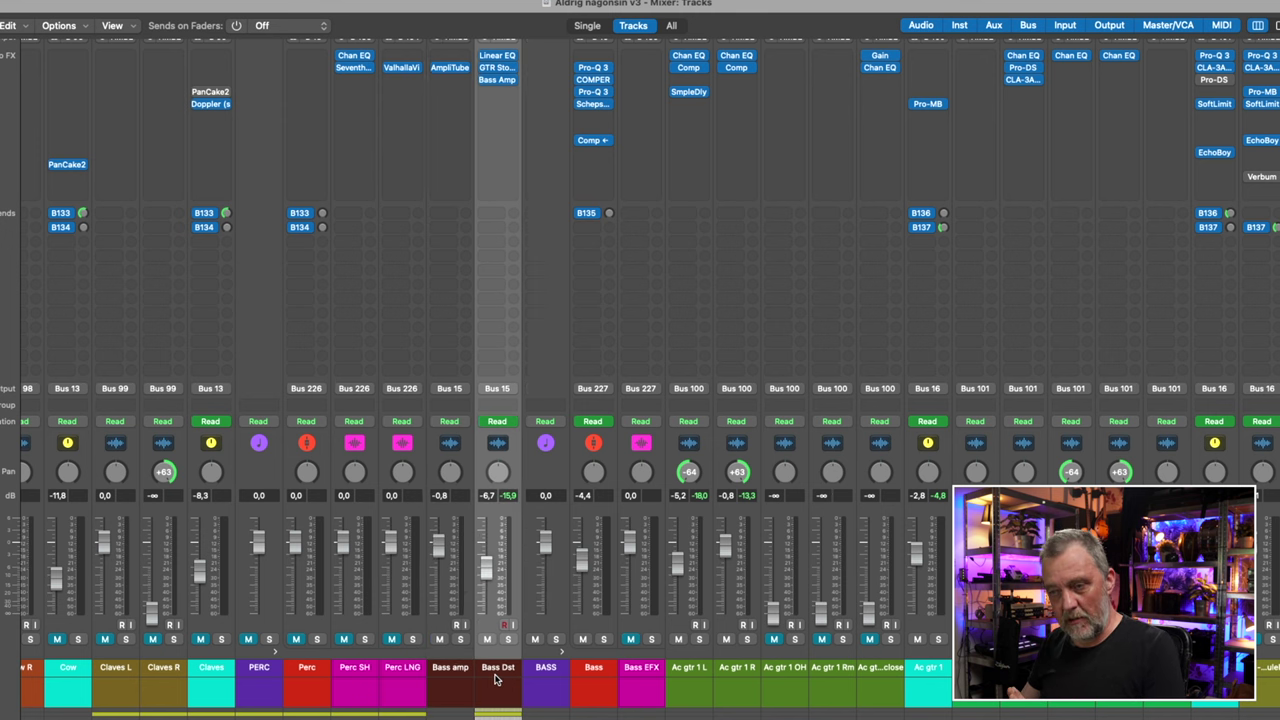
{"action": "left_click", "coordinate": [497, 57]}
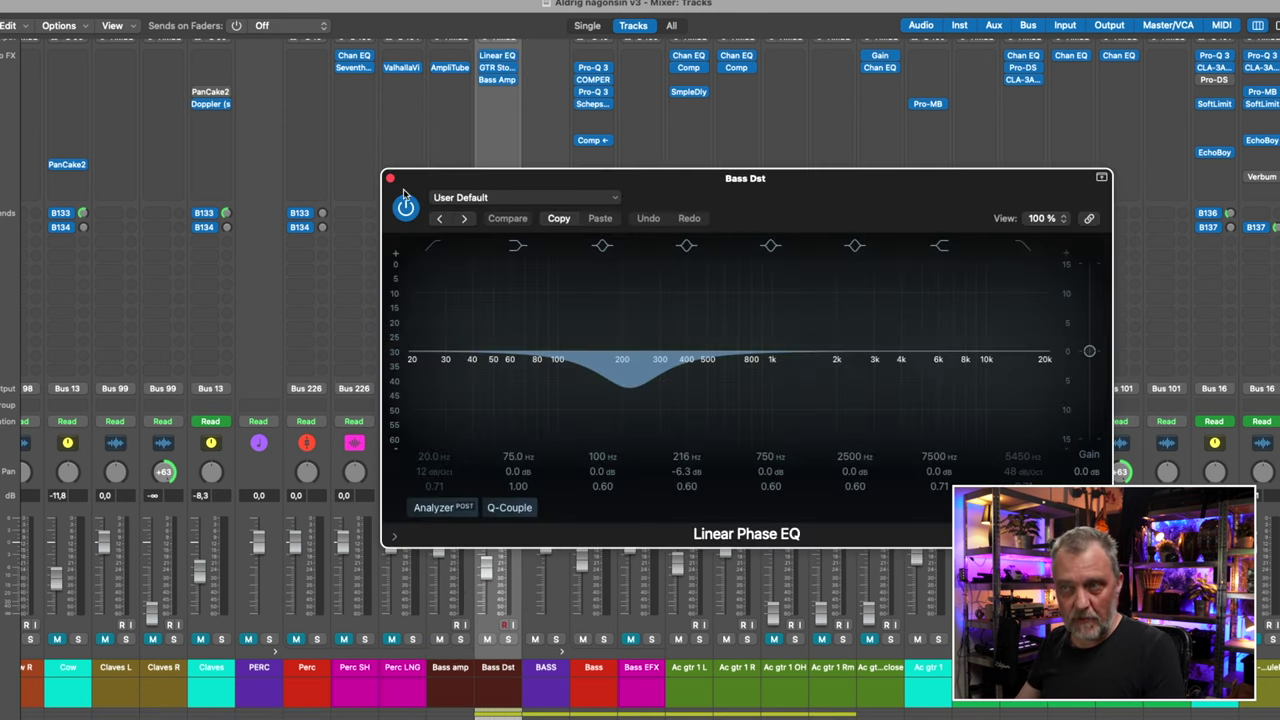
{"action": "left_click", "coordinate": [390, 179]}
{"action": "left_click", "coordinate": [497, 68]}
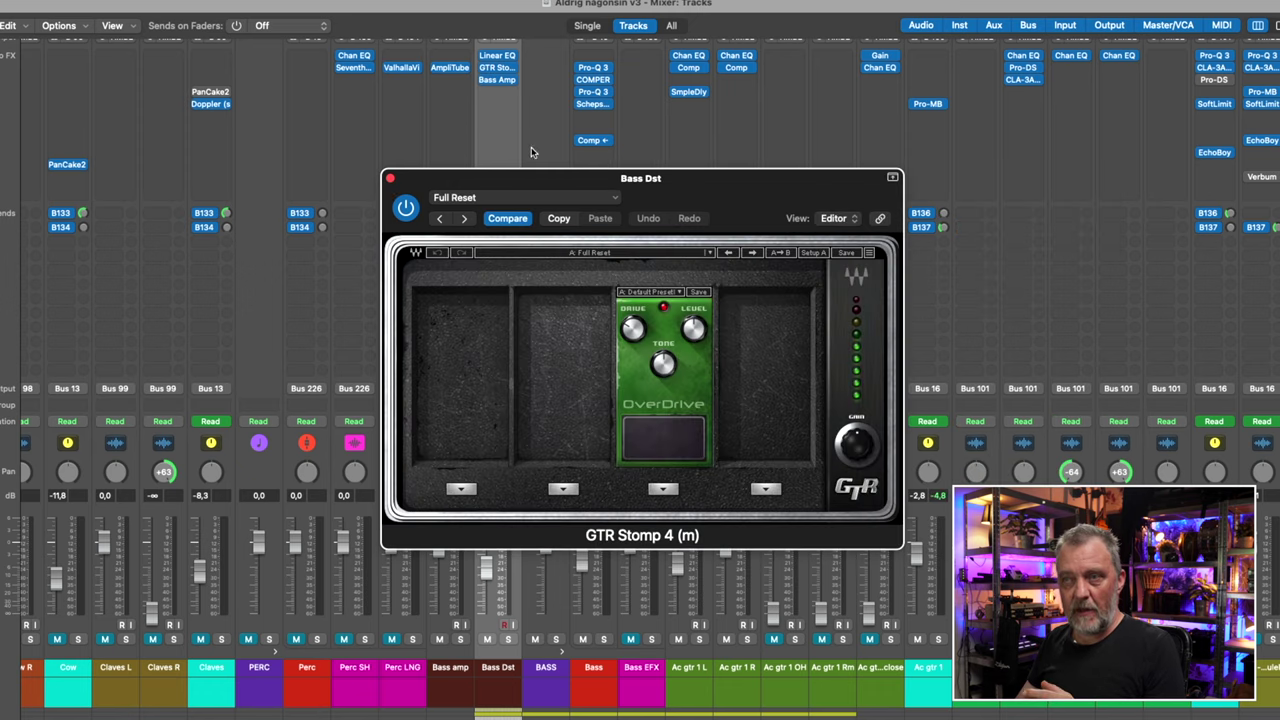
{"action": "left_click_drag", "start_coordinate": [560, 188], "coordinate": [586, 143]}
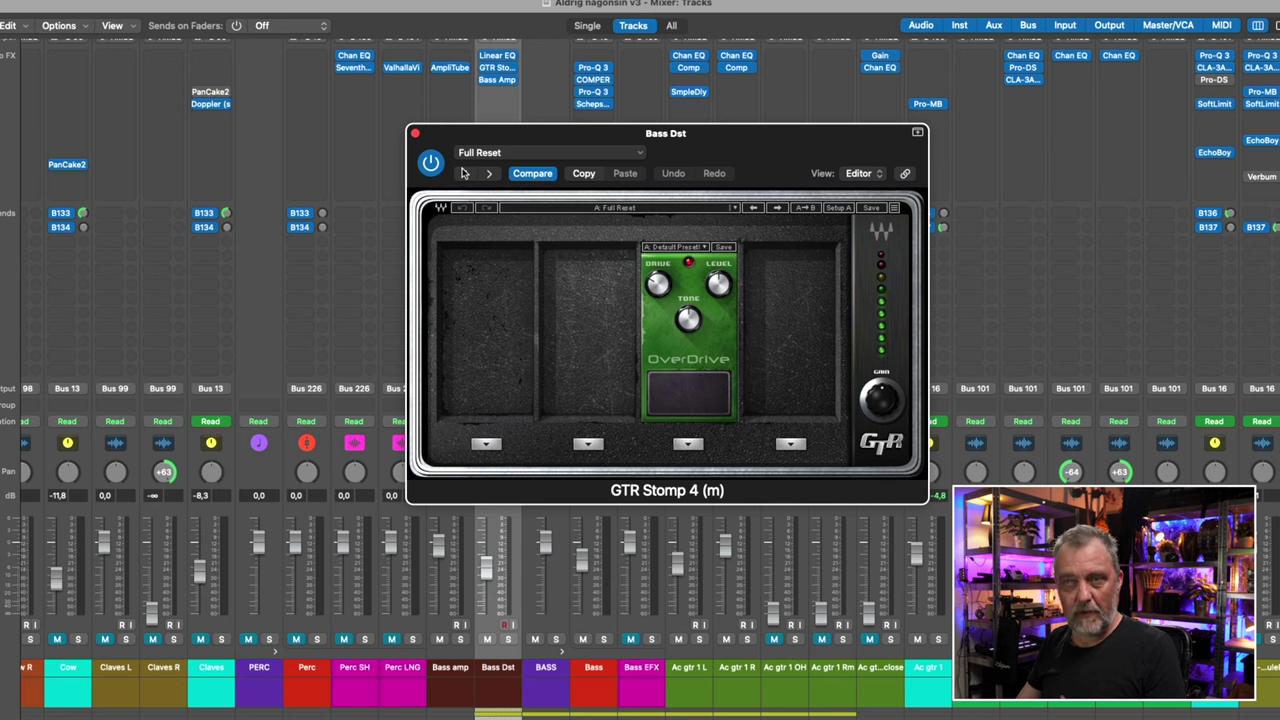
{"action": "left_click", "coordinate": [416, 135]}
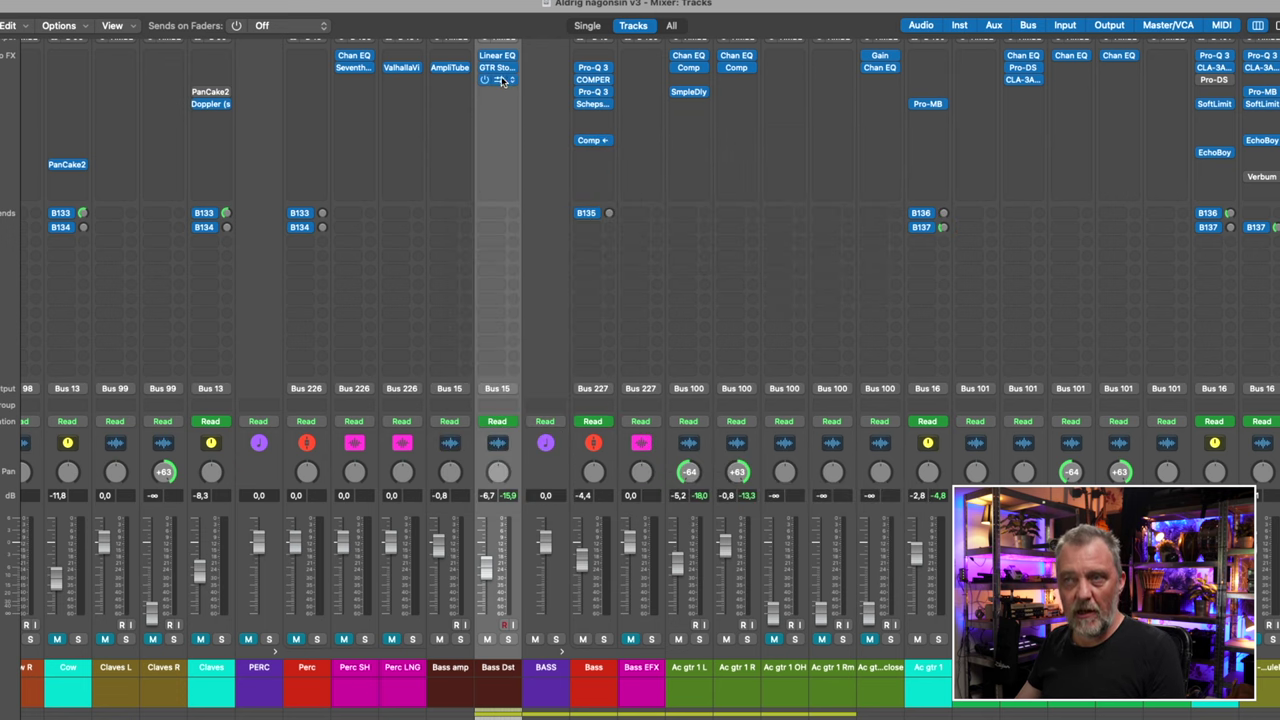
{"action": "left_click", "coordinate": [504, 86]}
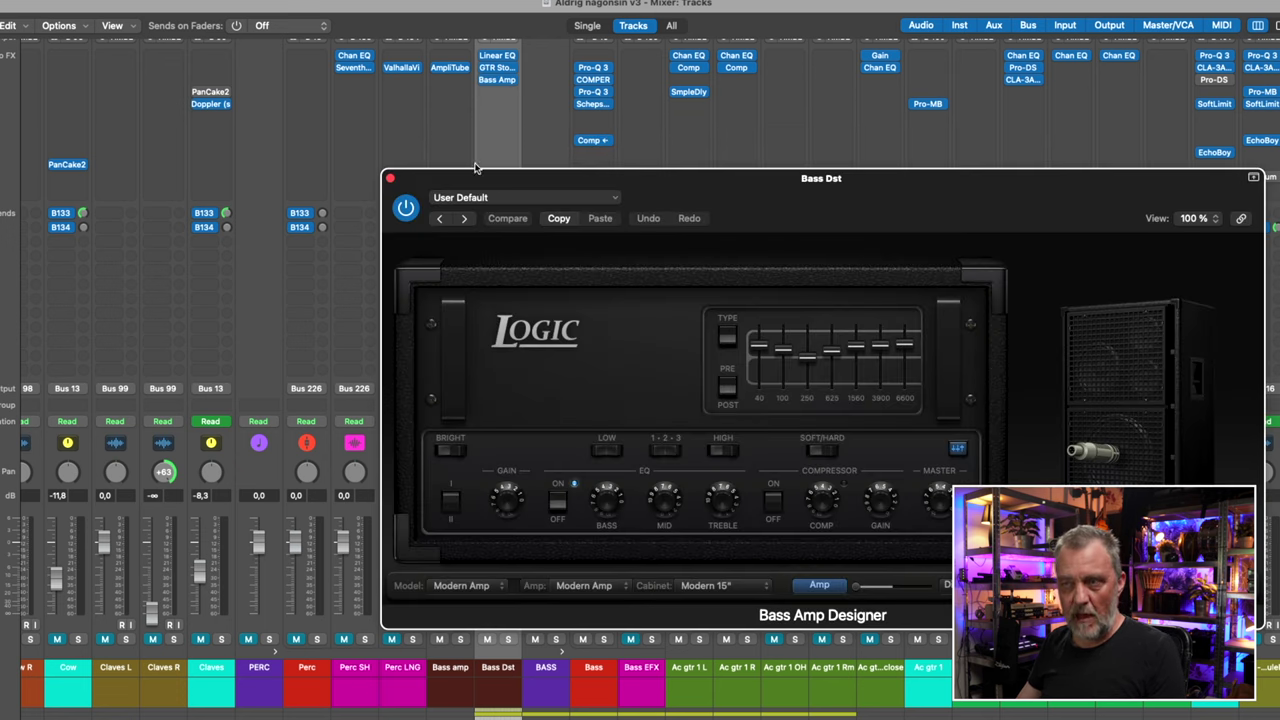
{"action": "left_click", "coordinate": [390, 178]}
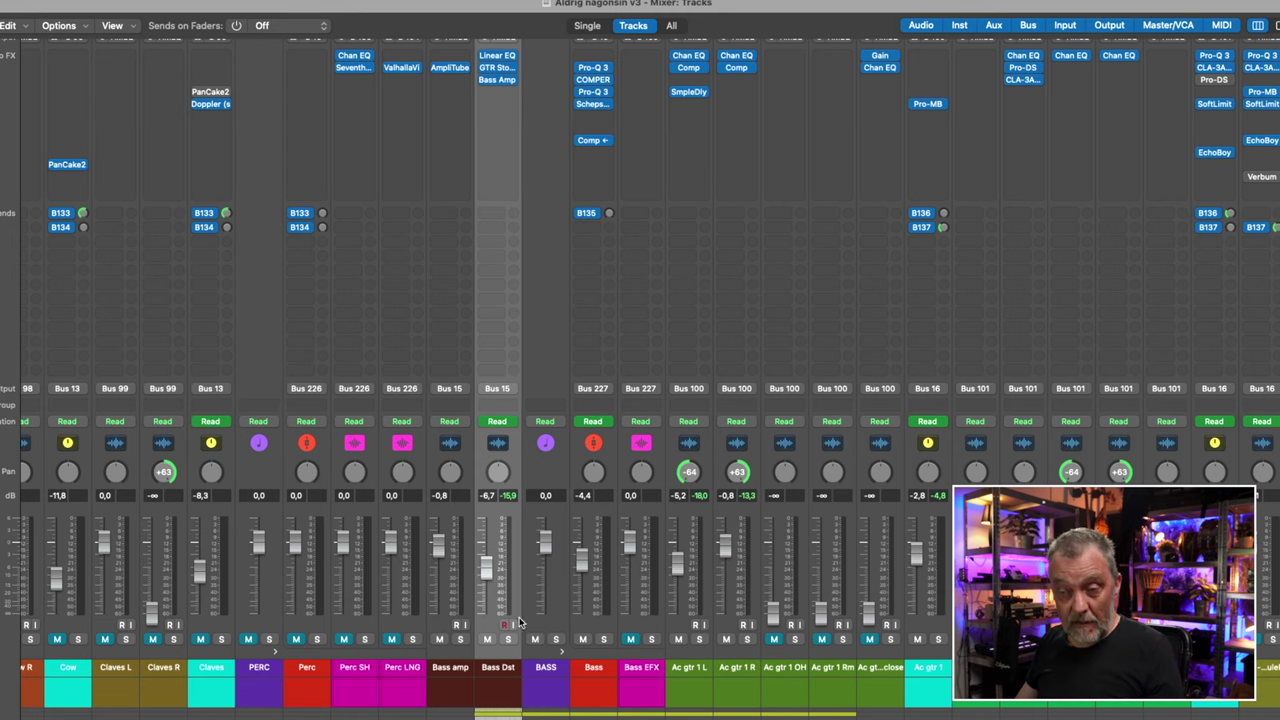
Step: Select the Bass channel and check its Pro-Q 3 EQ and COMPER compressor, closing both
{"action": "left_click", "coordinate": [603, 681]}
{"action": "scroll", "coordinate": [658, 165], "scroll_direction": "up", "scroll_amount": 1}
{"action": "scroll", "coordinate": [654, 161], "scroll_direction": "up", "scroll_amount": 5}
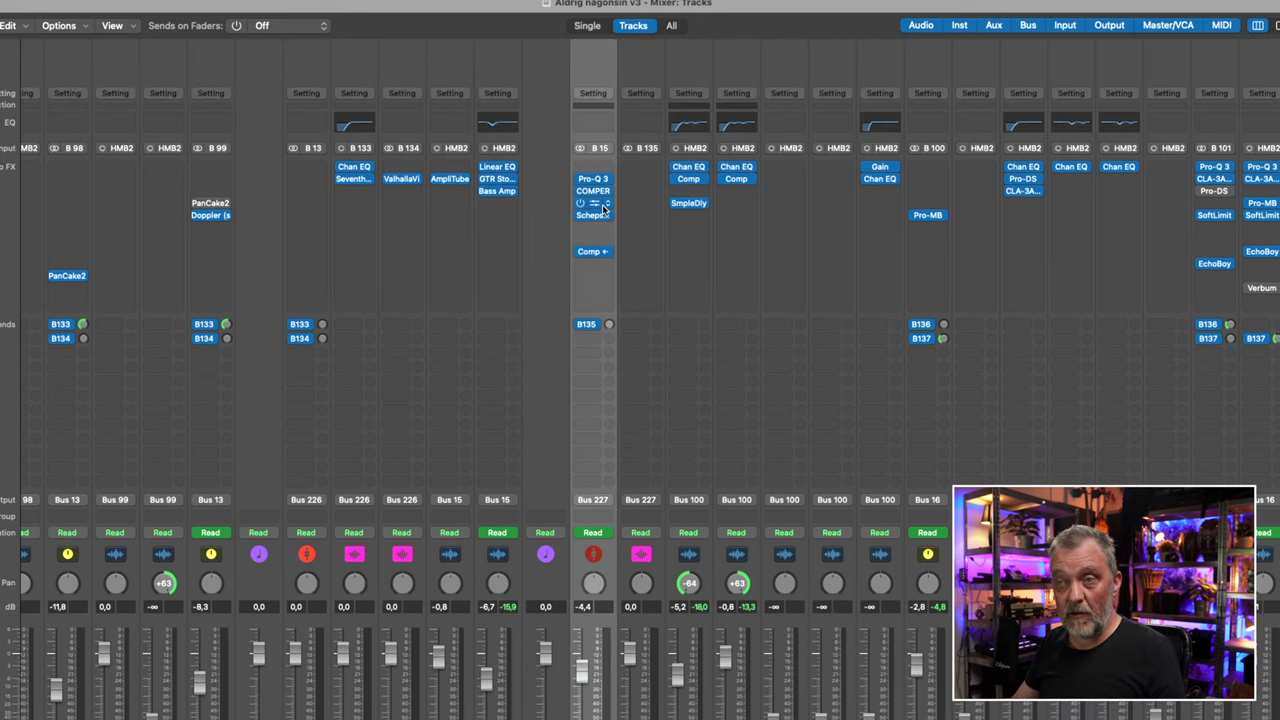
{"action": "left_click", "coordinate": [606, 179]}
{"action": "left_click", "coordinate": [592, 180]}
{"action": "left_click", "coordinate": [592, 180]}
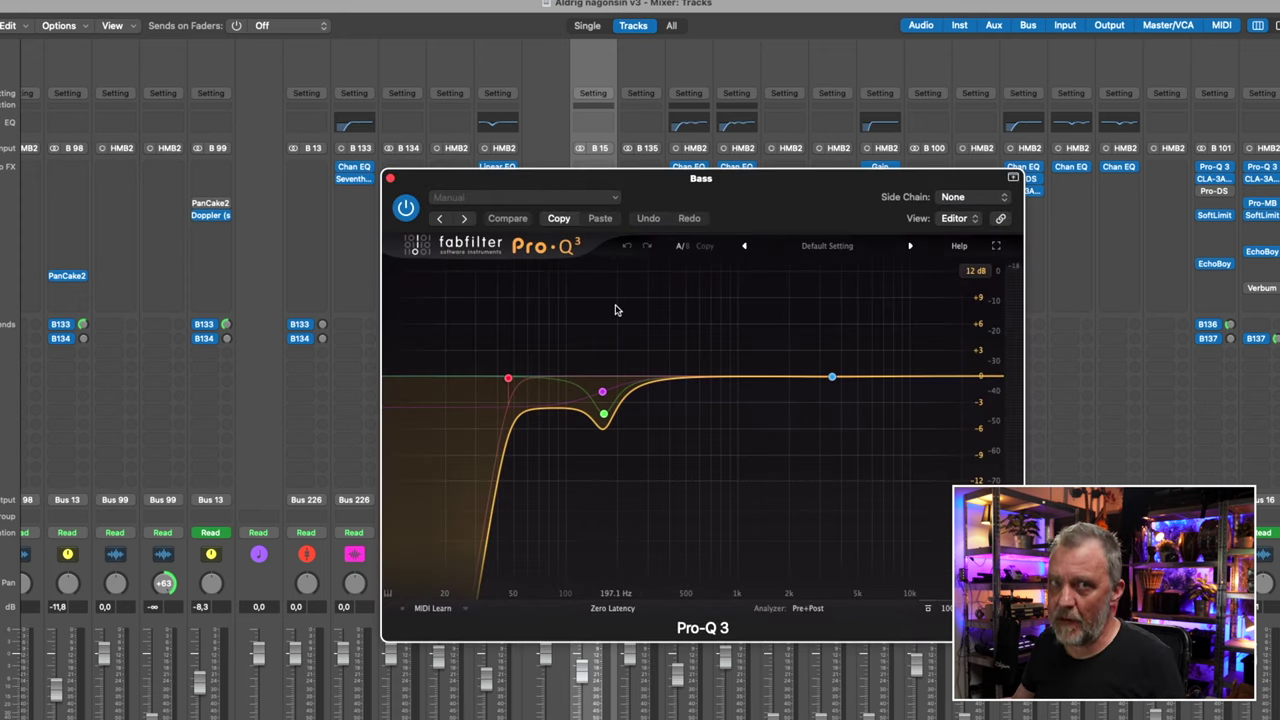
{"action": "left_click", "coordinate": [390, 178]}
{"action": "left_click", "coordinate": [593, 190]}
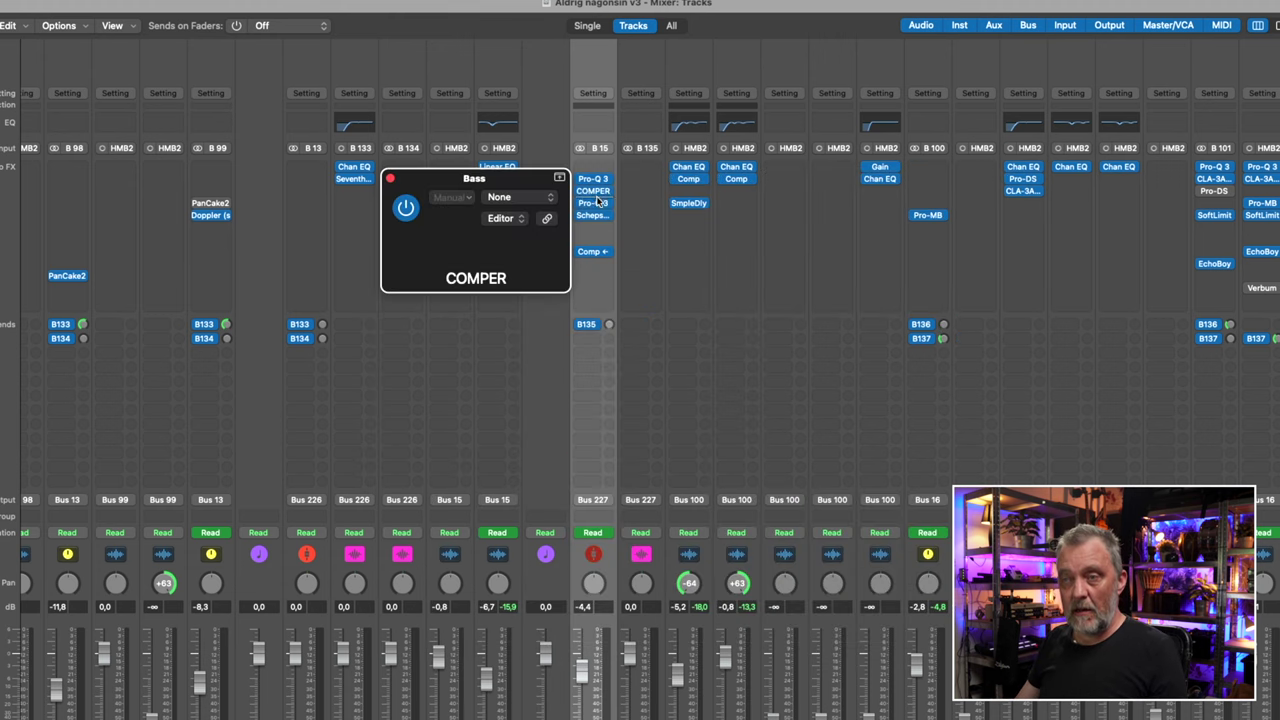
{"action": "left_click_drag", "start_coordinate": [666, 150], "coordinate": [643, 97]}
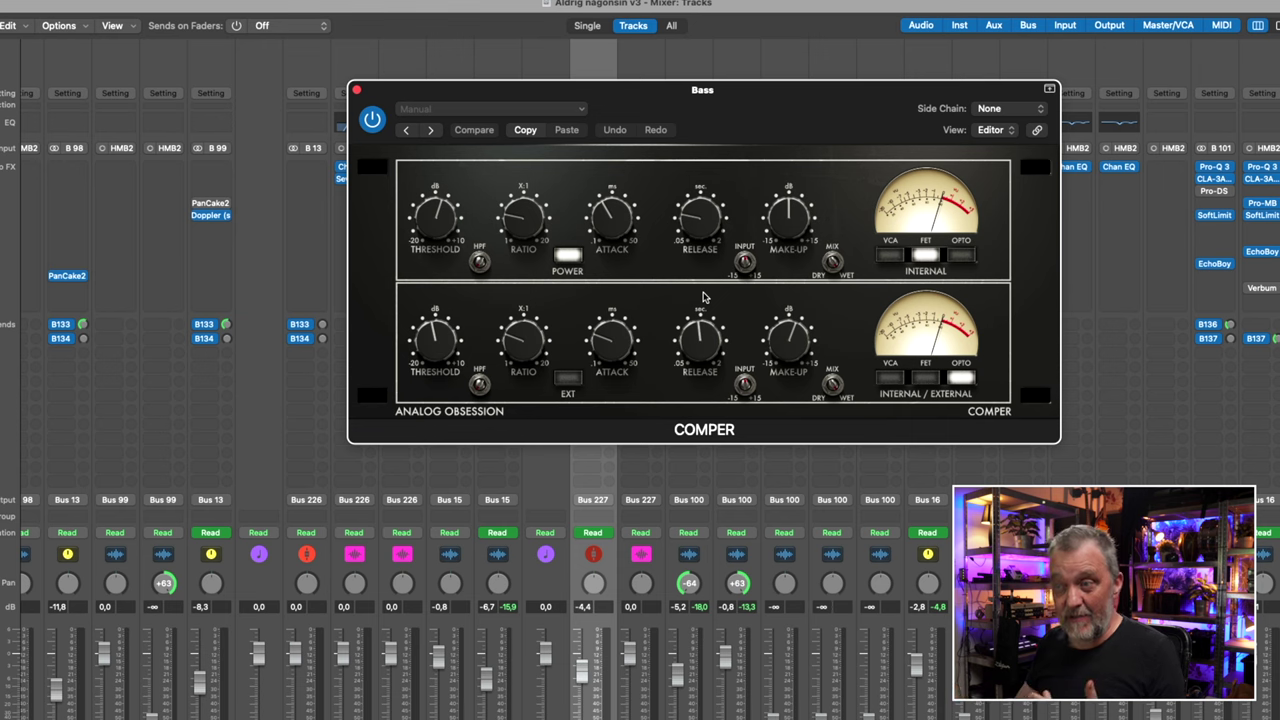
{"action": "left_click", "coordinate": [357, 90]}
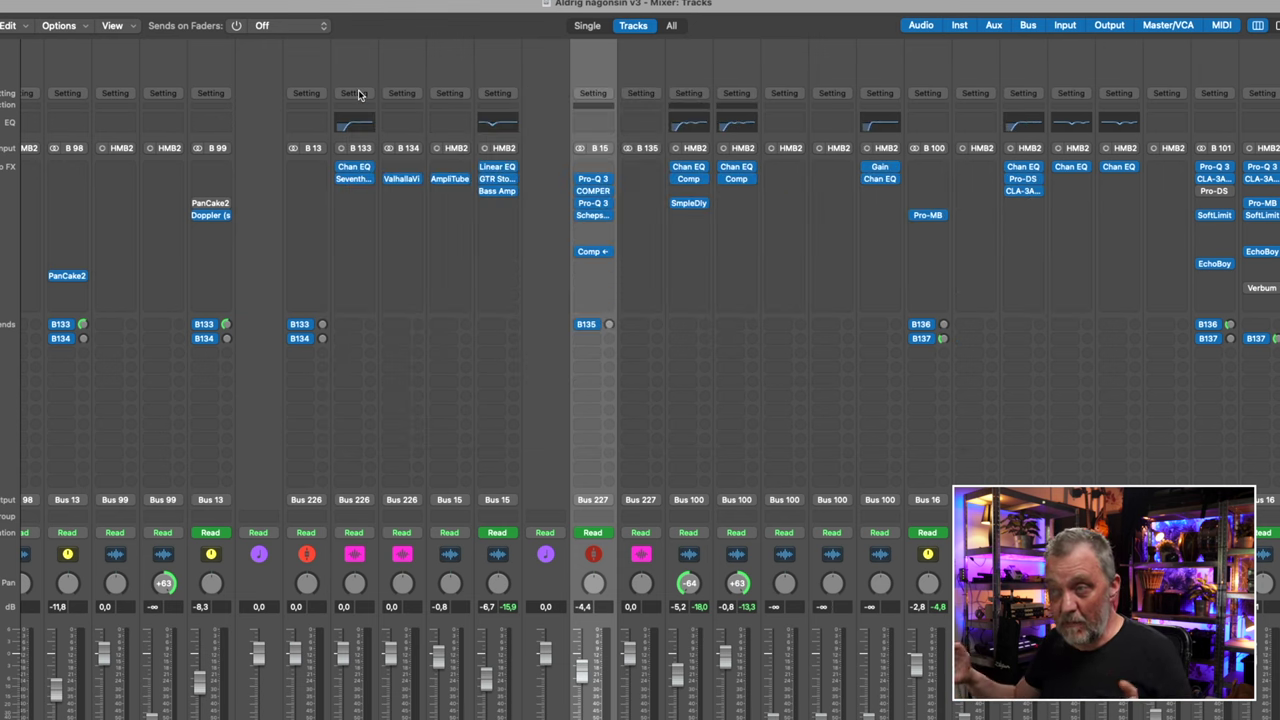
Step: Check Bass's second Pro-Q 3, Scheps Omni Channel and Platinum Digital Compressor
{"action": "left_click", "coordinate": [592, 204]}
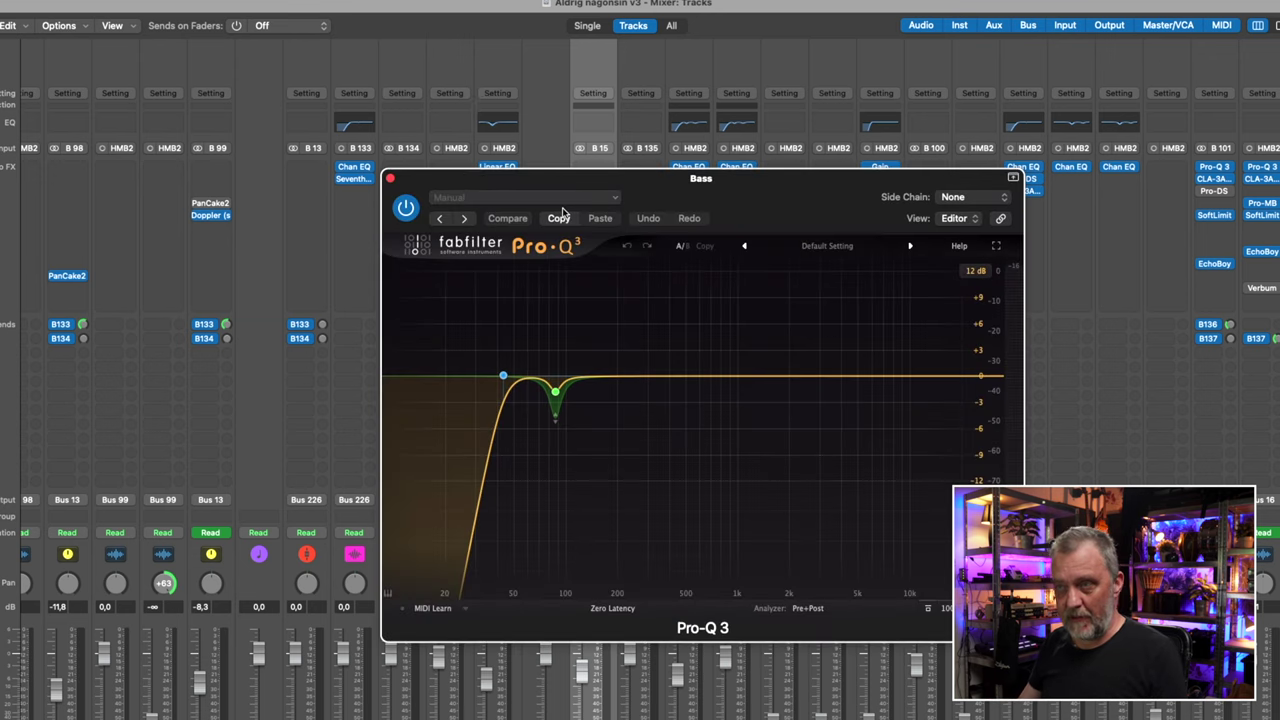
{"action": "left_click", "coordinate": [391, 178]}
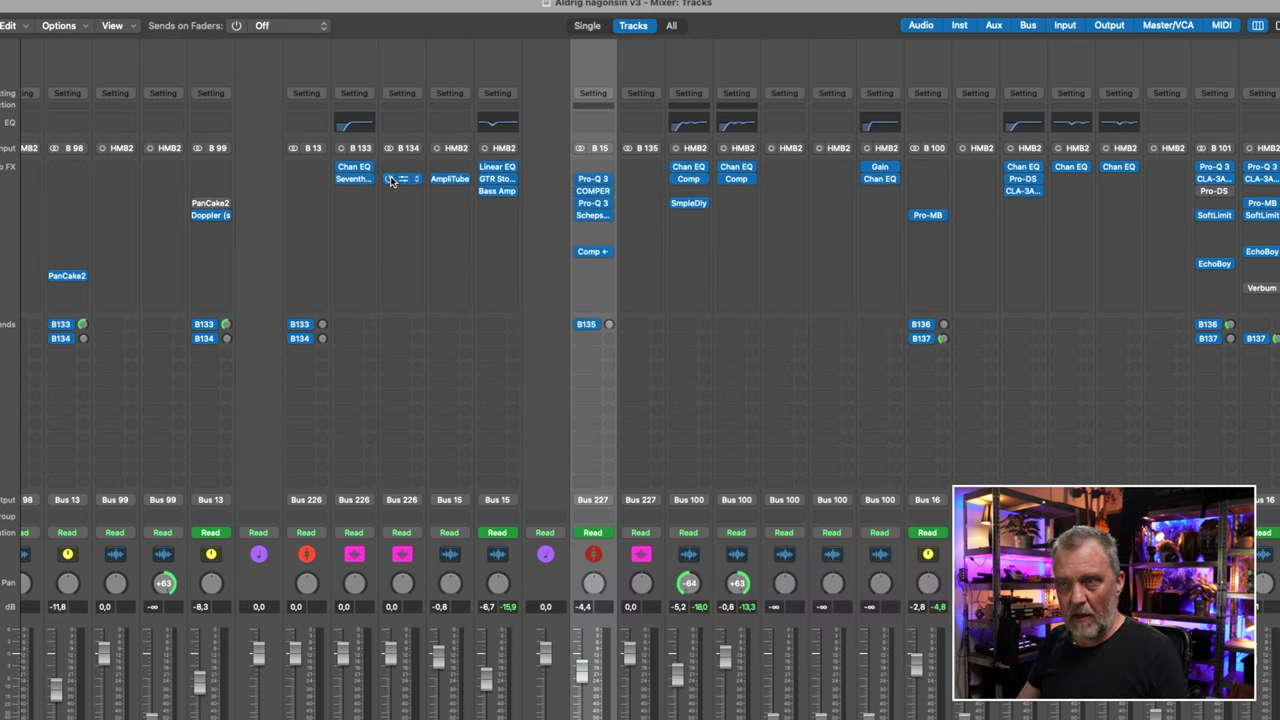
{"action": "left_click", "coordinate": [589, 218]}
{"action": "left_click_drag", "start_coordinate": [624, 195], "coordinate": [645, 118]}
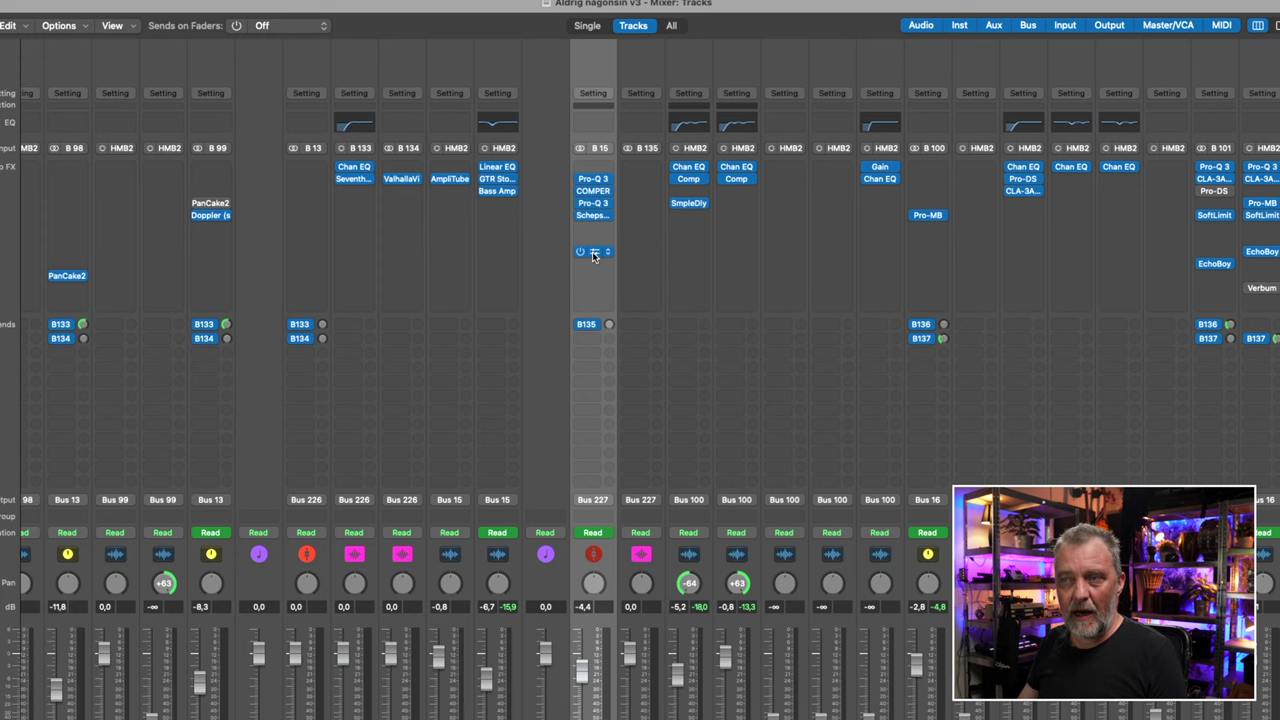
{"action": "left_click", "coordinate": [593, 252]}
{"action": "left_click_drag", "start_coordinate": [805, 212], "coordinate": [814, 120]}
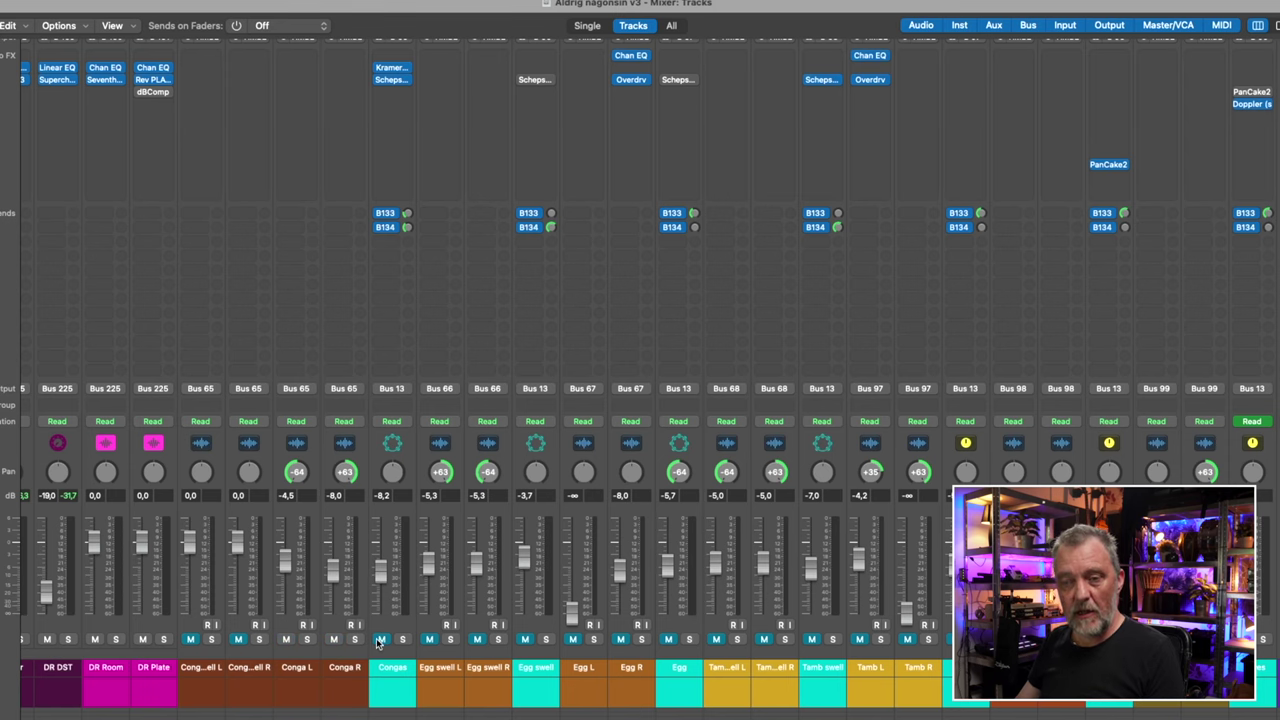
{"action": "left_click", "coordinate": [395, 678]}
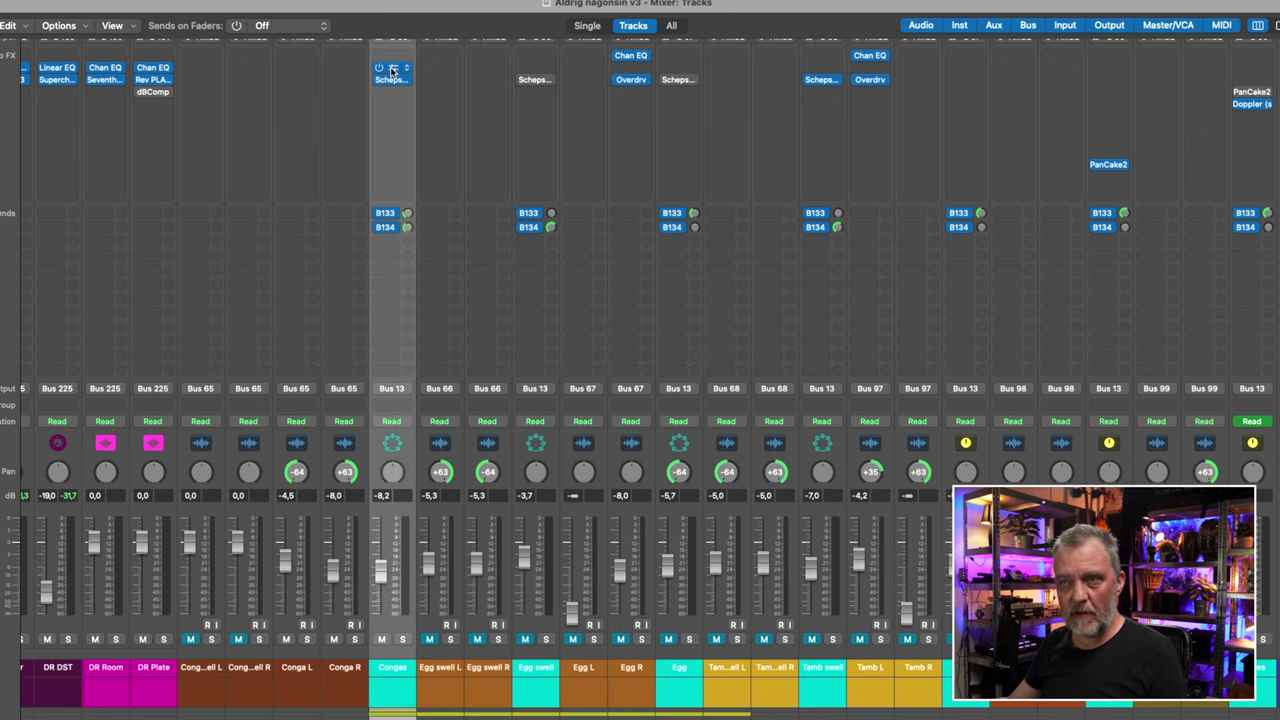
{"action": "left_click", "coordinate": [391, 68]}
{"action": "left_click", "coordinate": [392, 179]}
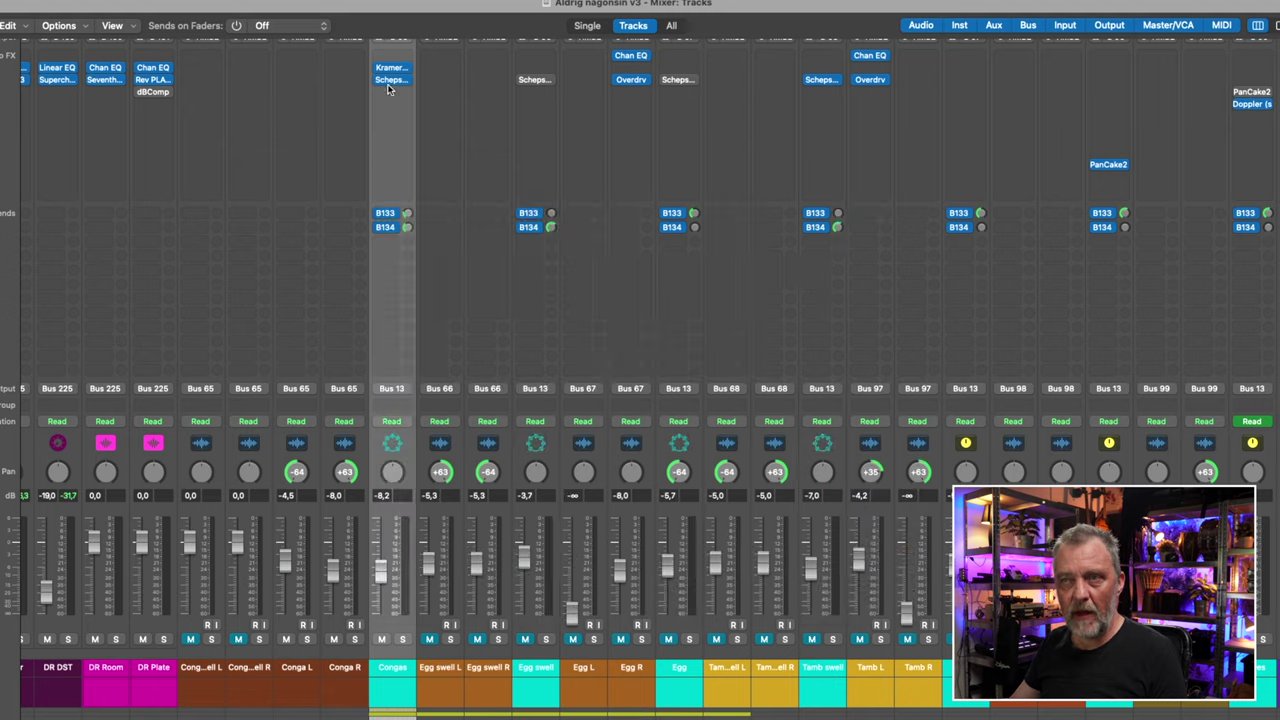
{"action": "left_click", "coordinate": [391, 80]}
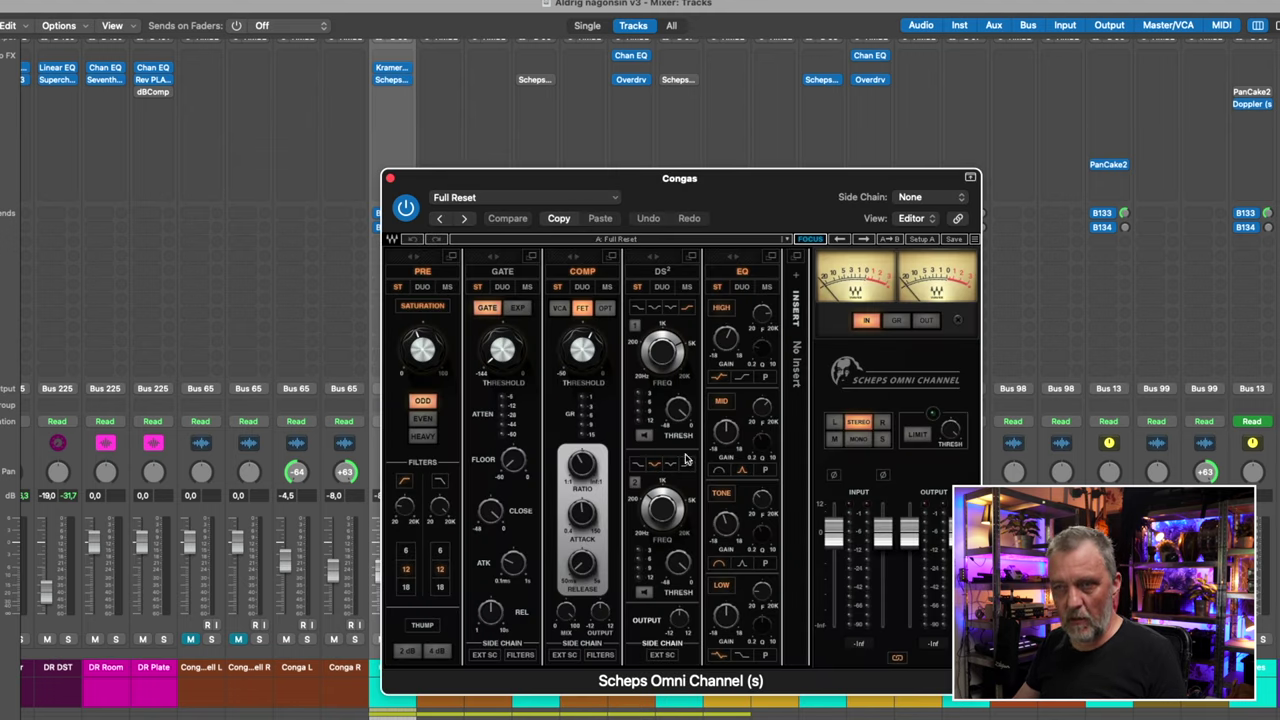
{"action": "left_click", "coordinate": [390, 178]}
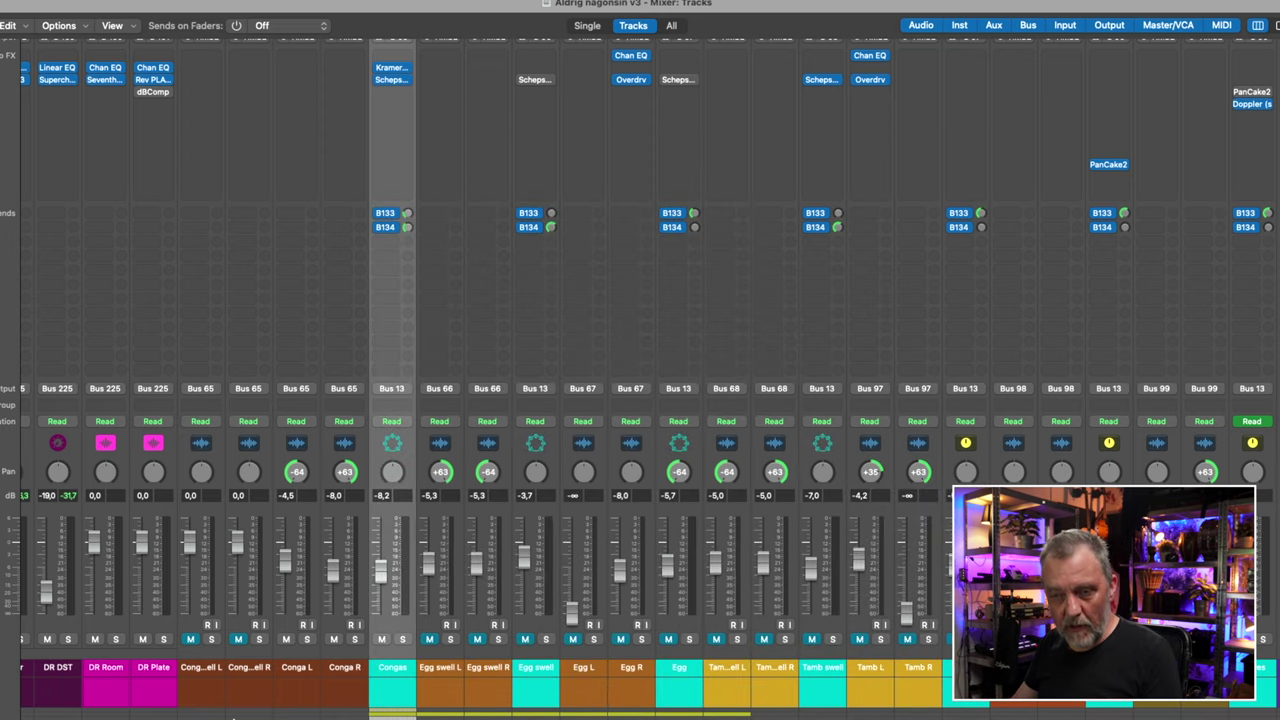
{"action": "scroll", "coordinate": [278, 716], "scroll_direction": "right", "scroll_amount": 5}
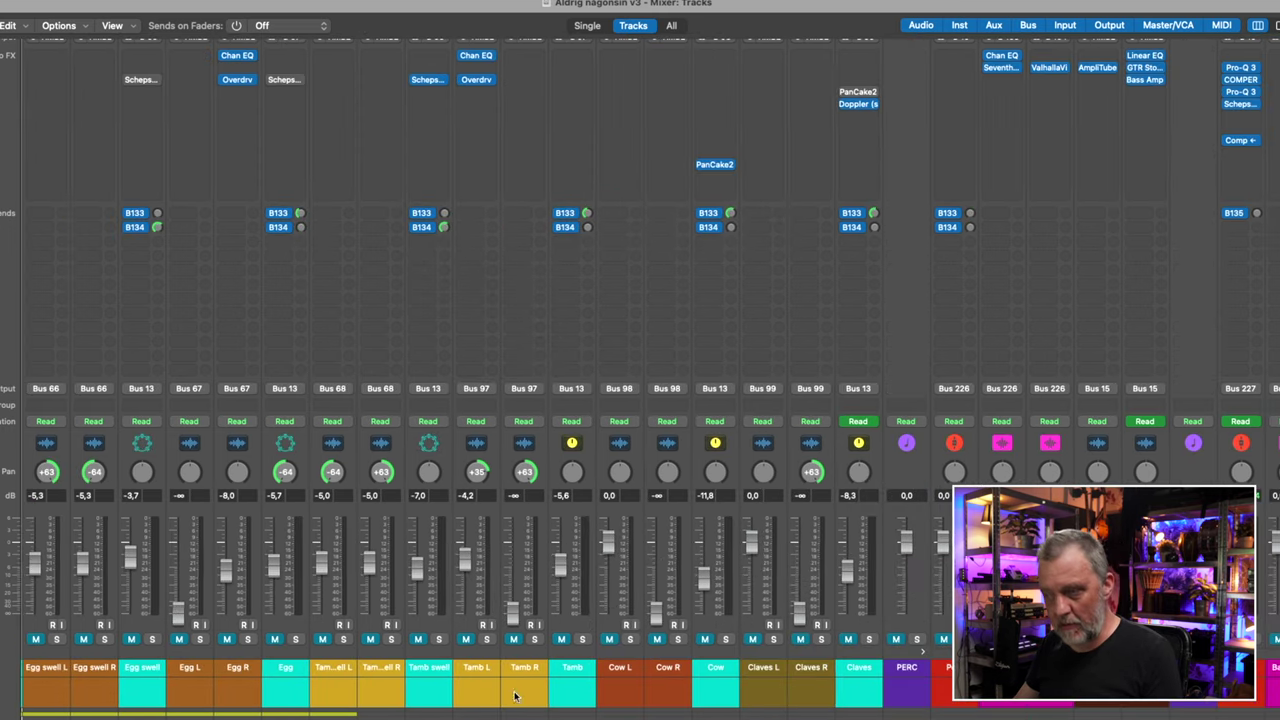
{"action": "left_click", "coordinate": [1001, 300]}
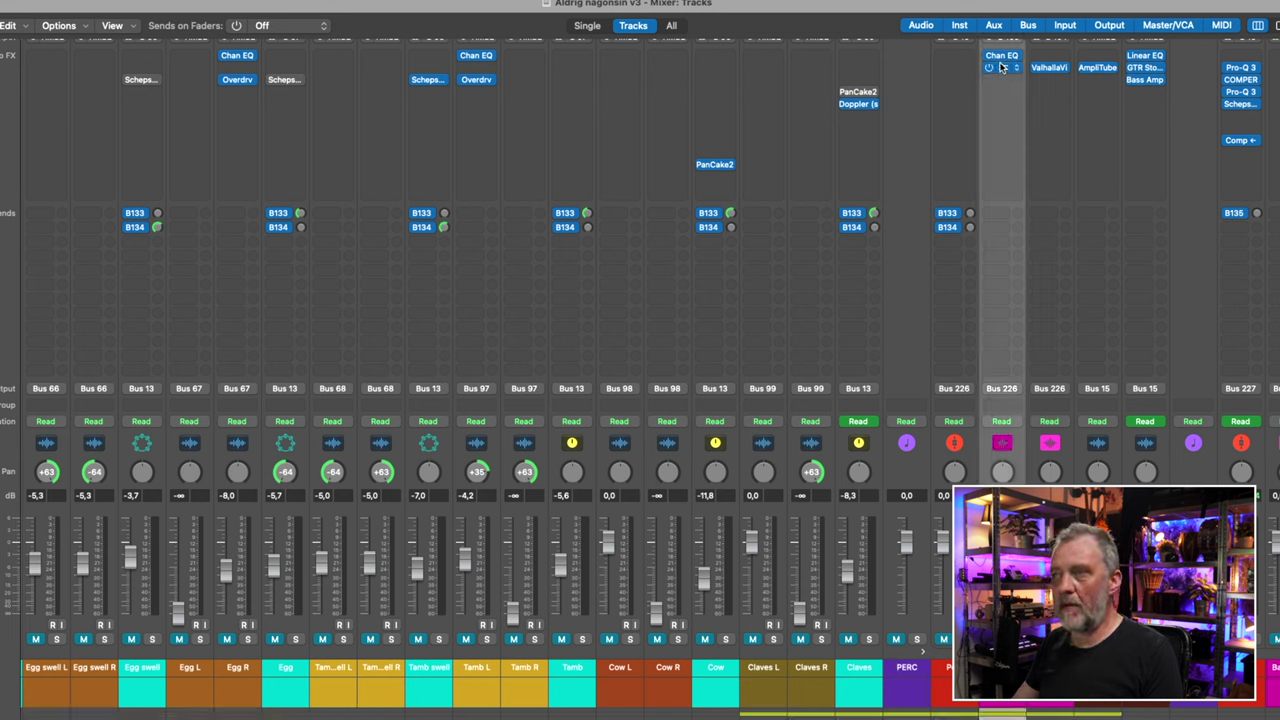
{"action": "left_click", "coordinate": [1000, 67]}
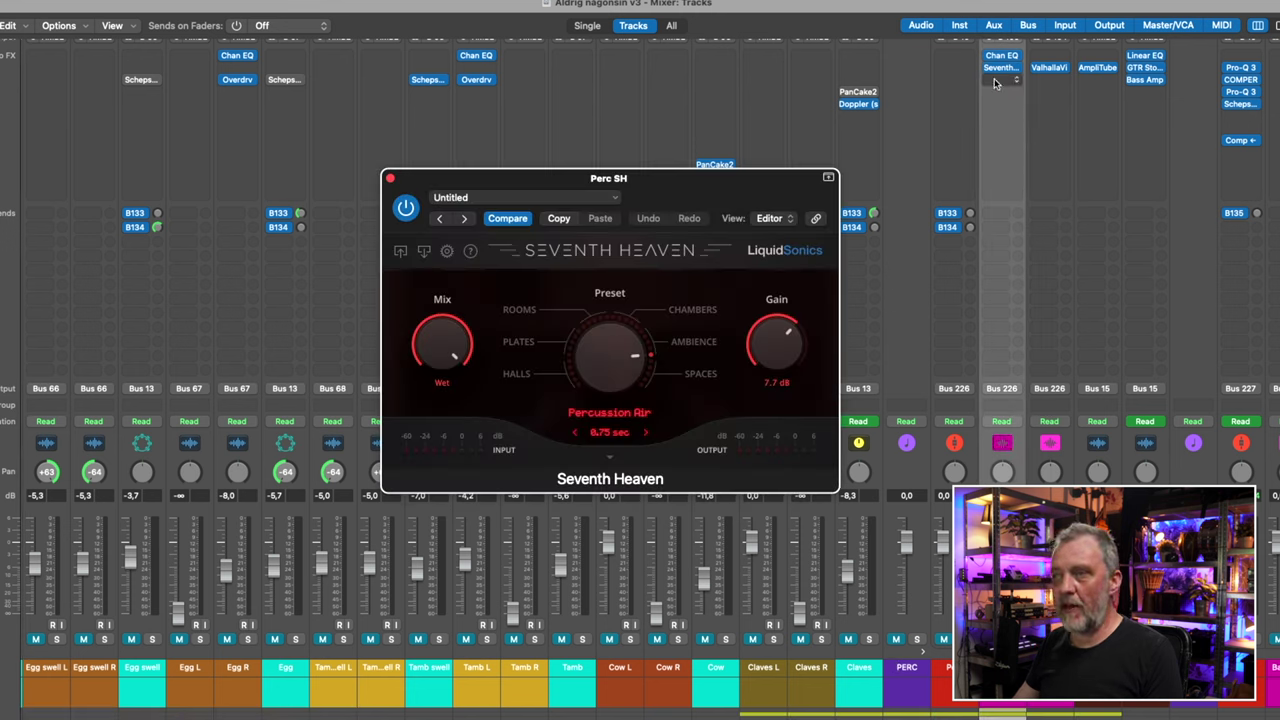
{"action": "left_click", "coordinate": [391, 179]}
{"action": "left_click", "coordinate": [1049, 67]}
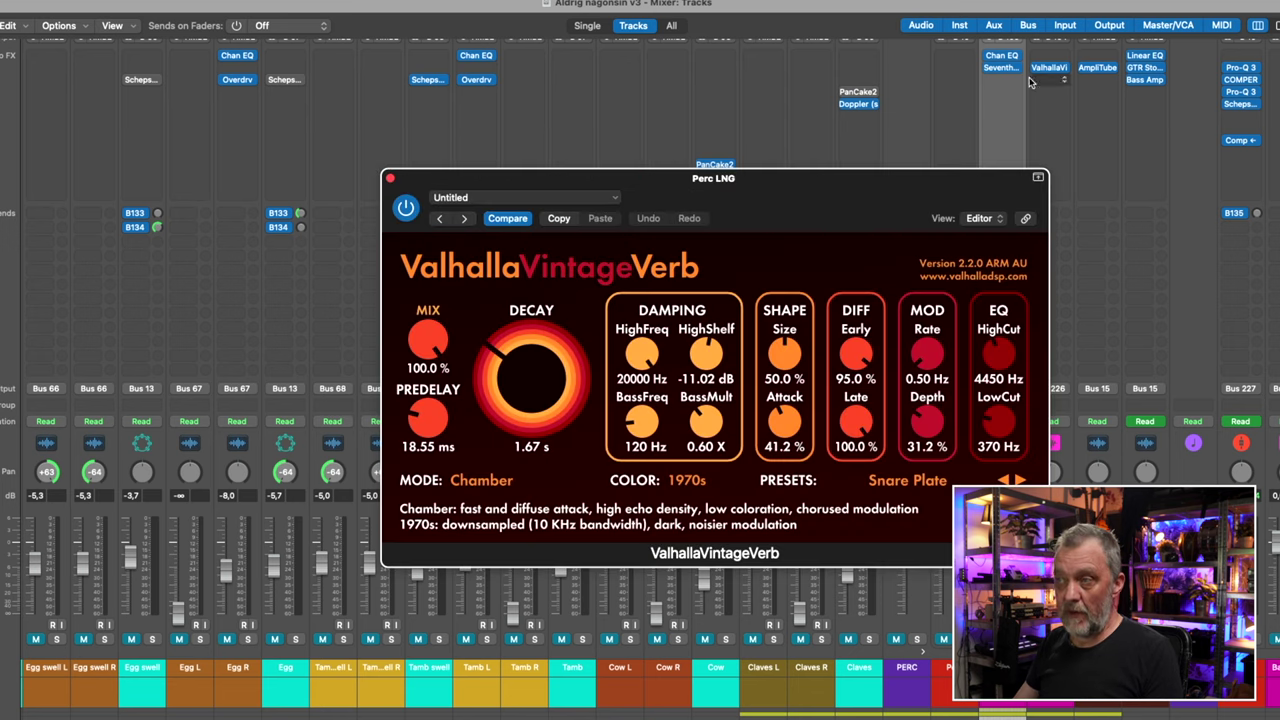
{"action": "left_click", "coordinate": [391, 179]}
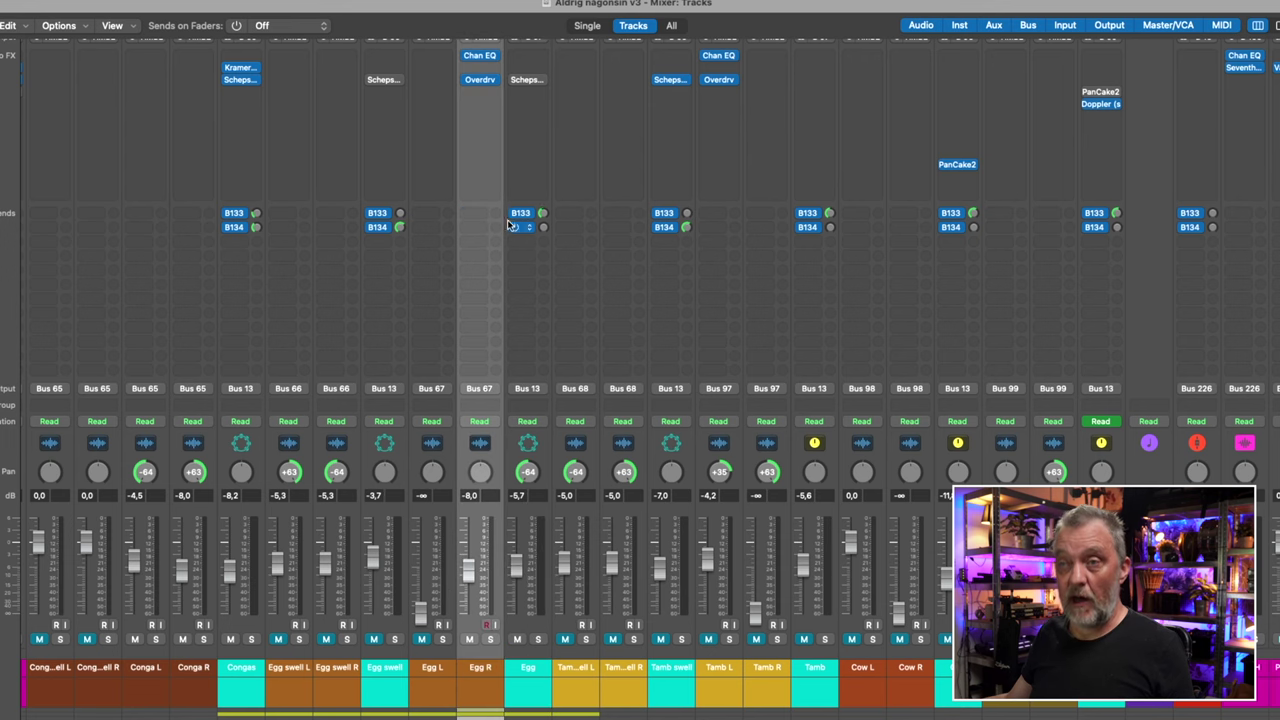
Step: Open the Egg R Overdrv plugin to check its settings
{"action": "left_click", "coordinate": [479, 80]}
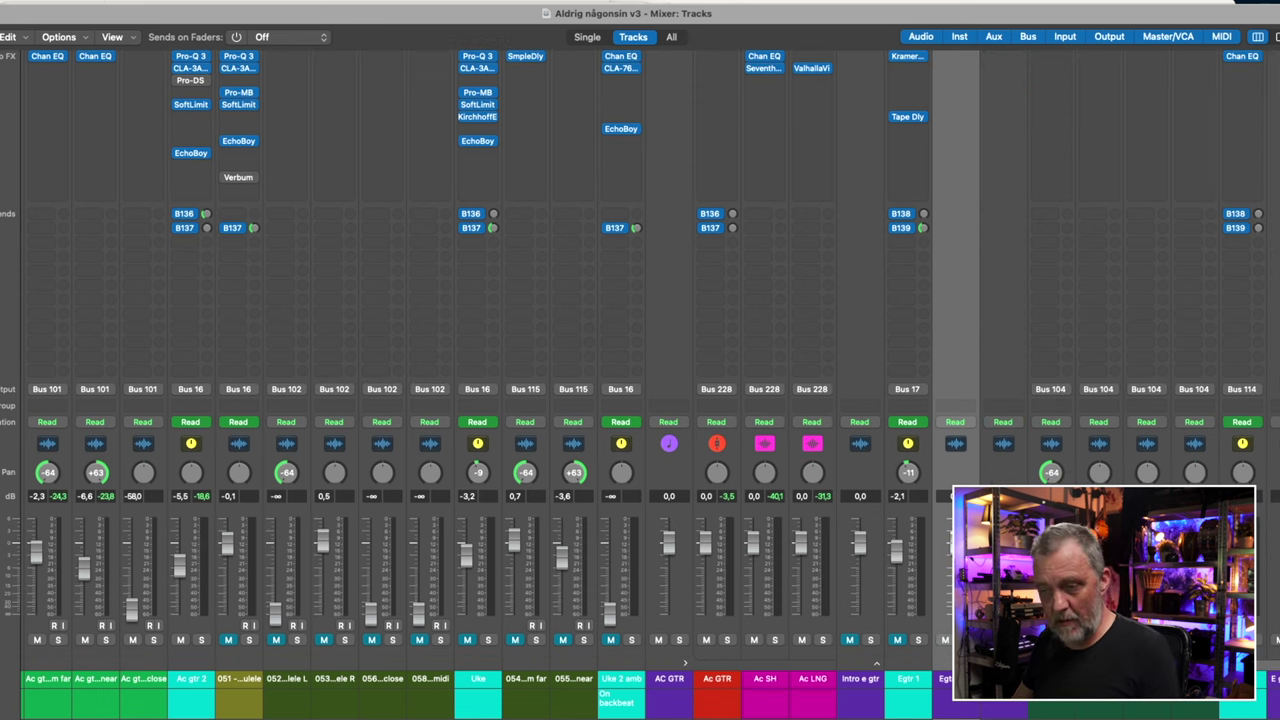
Step: Inspect the Channel EQ on the Egtr 2 channel
{"action": "scroll", "coordinate": [876, 642], "scroll_direction": "right", "scroll_amount": 10}
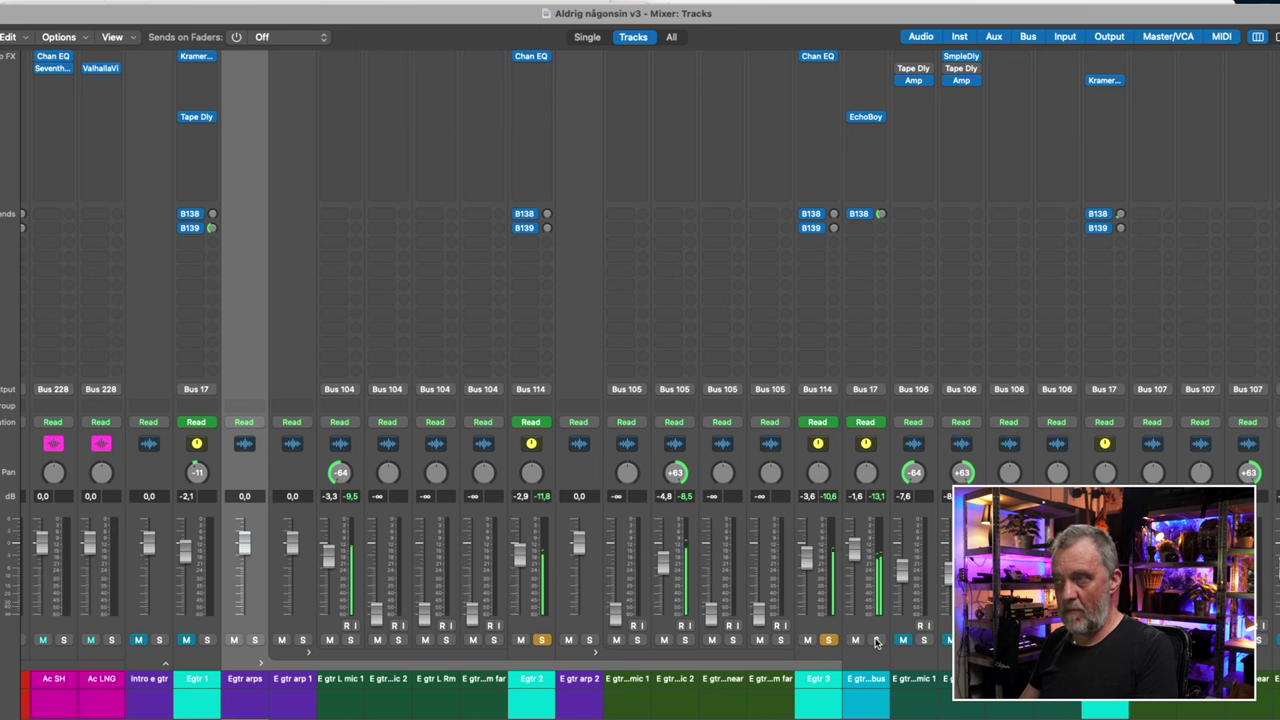
{"action": "left_click", "coordinate": [530, 56]}
{"action": "left_click", "coordinate": [390, 178]}
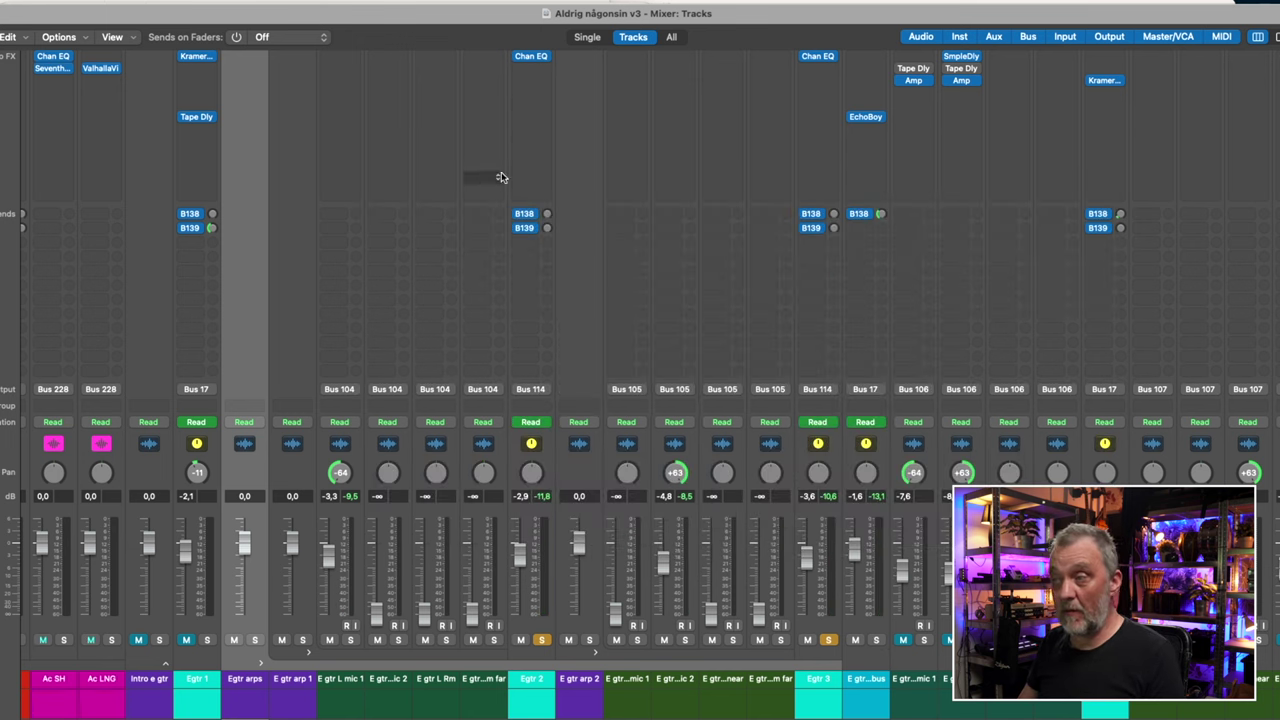
Step: Check the EchoBoy on the guitar arpeggio bus, then bring the vocal strips into view
{"action": "left_click", "coordinate": [866, 118]}
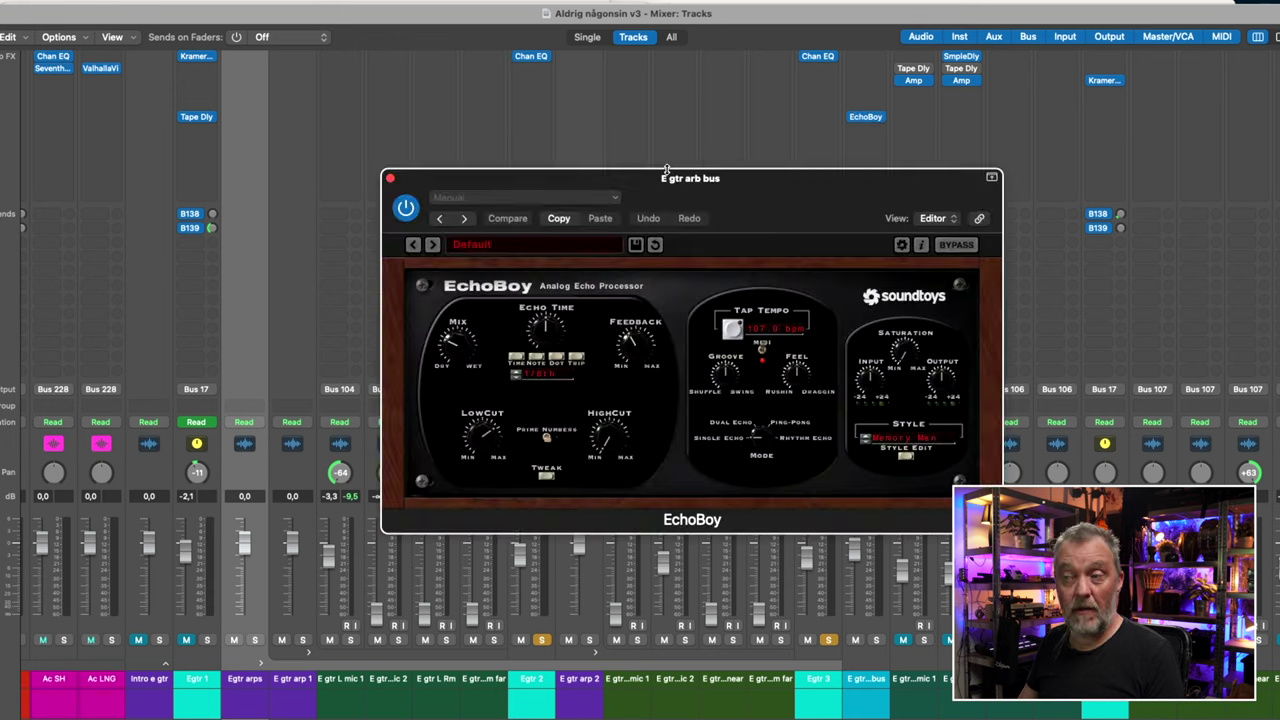
{"action": "left_click", "coordinate": [392, 179]}
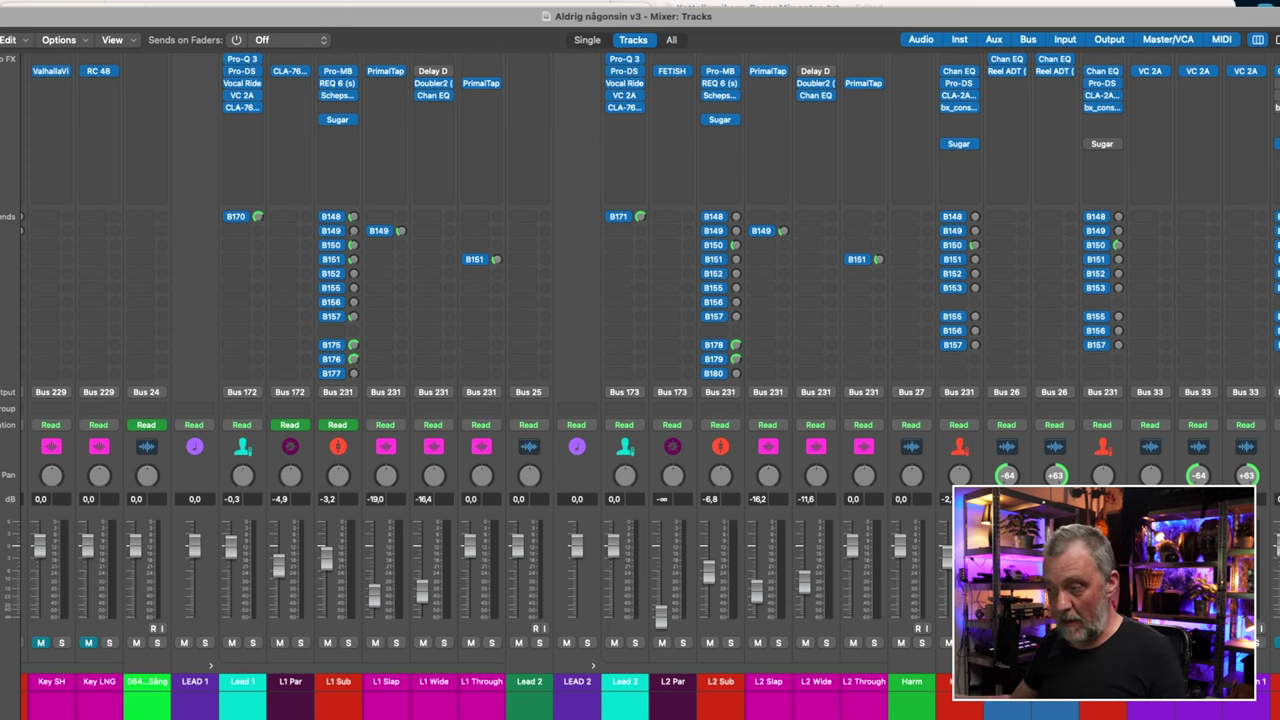
{"action": "scroll", "coordinate": [650, 386], "scroll_direction": "right", "scroll_amount": 12}
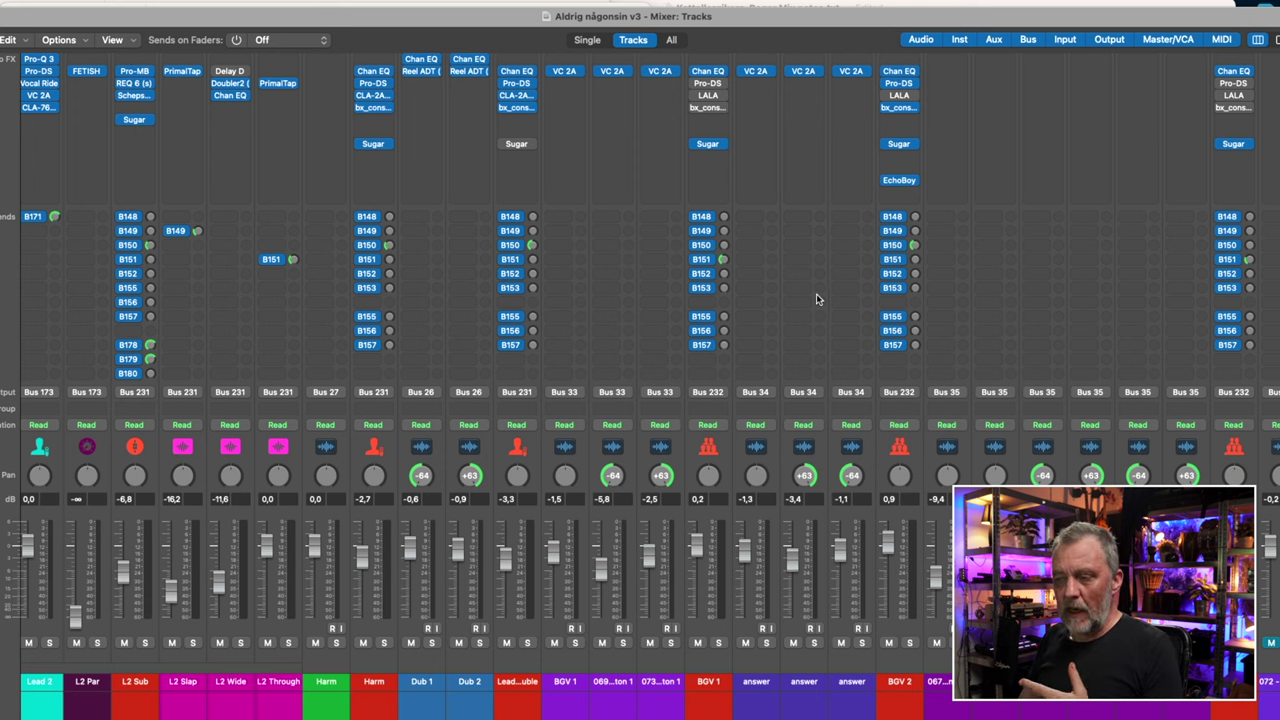
Step: Inspect BGV 1's VC 2A compressor, Channel EQ and Sugar plugin, closing each window
{"action": "left_click", "coordinate": [565, 72]}
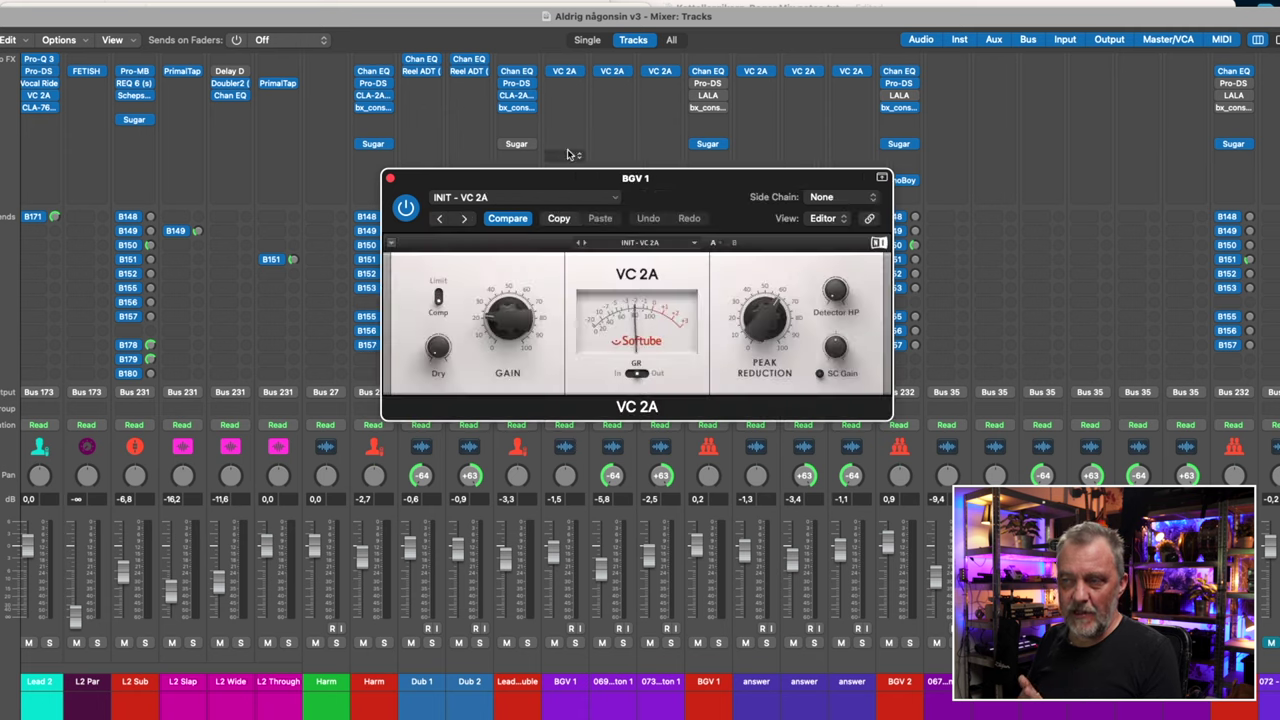
{"action": "left_click", "coordinate": [390, 178]}
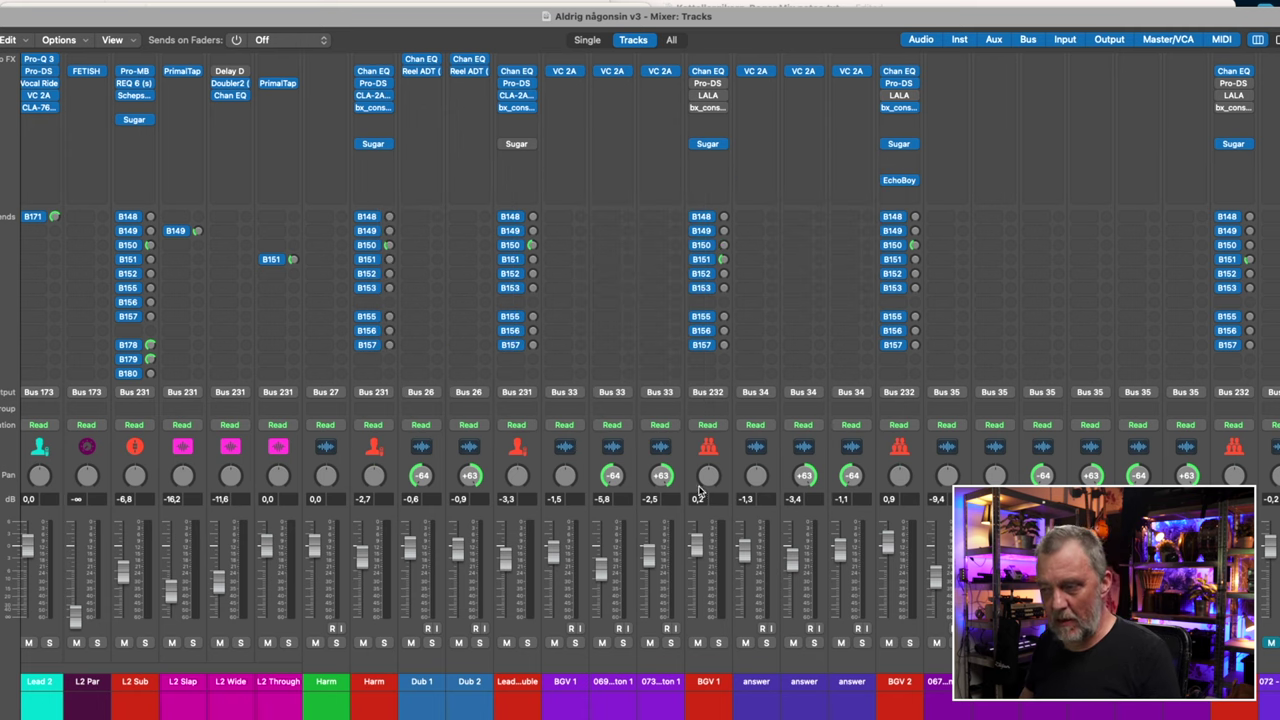
{"action": "left_click", "coordinate": [717, 668]}
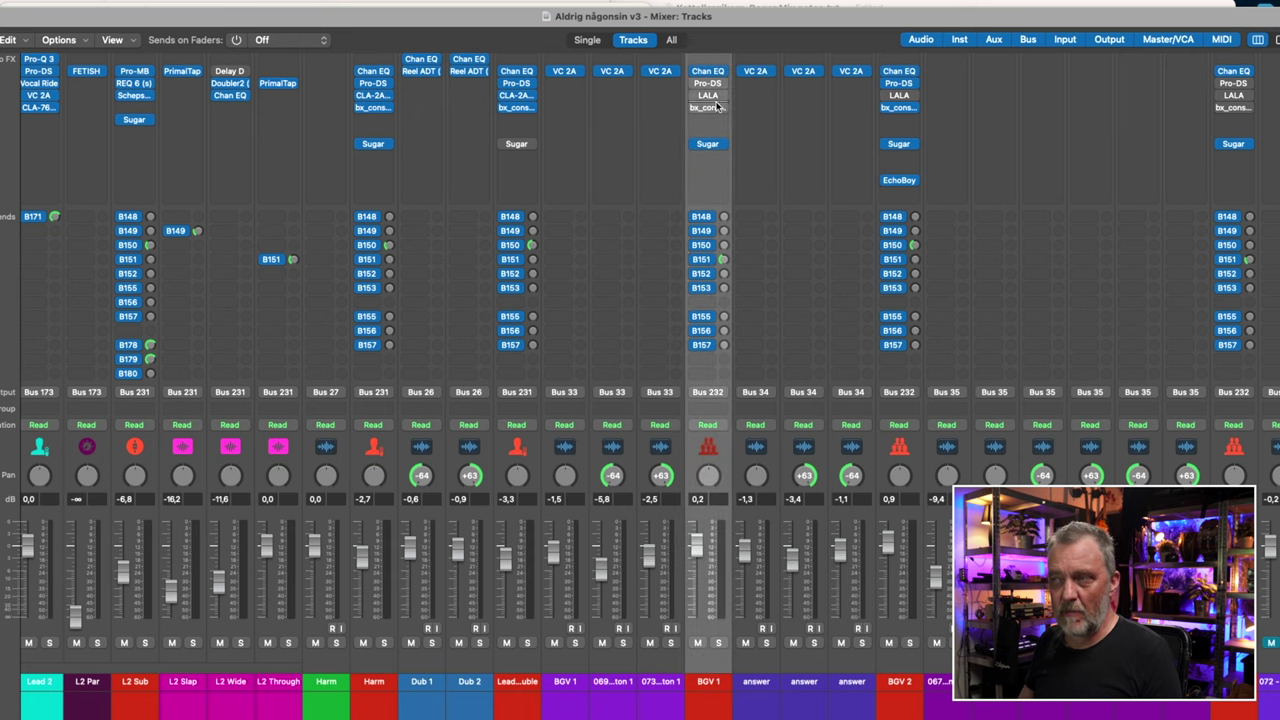
{"action": "left_click", "coordinate": [707, 72]}
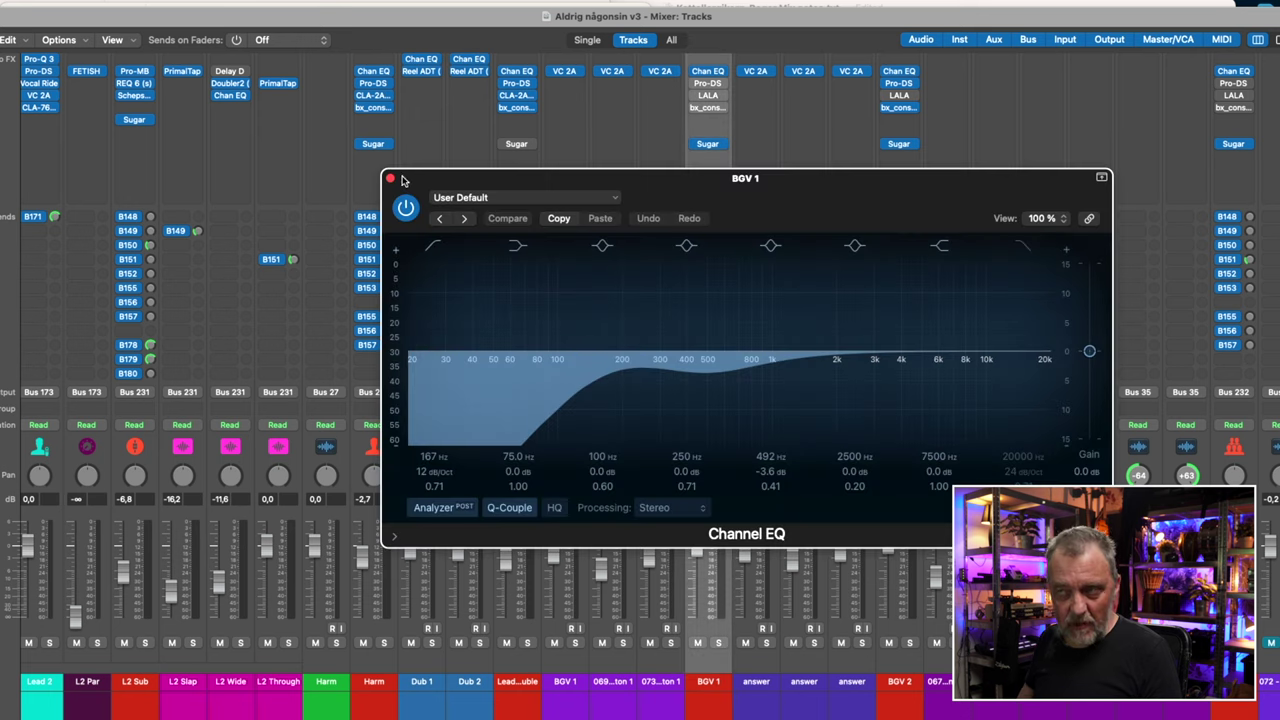
{"action": "left_click", "coordinate": [391, 180]}
{"action": "left_click", "coordinate": [710, 145]}
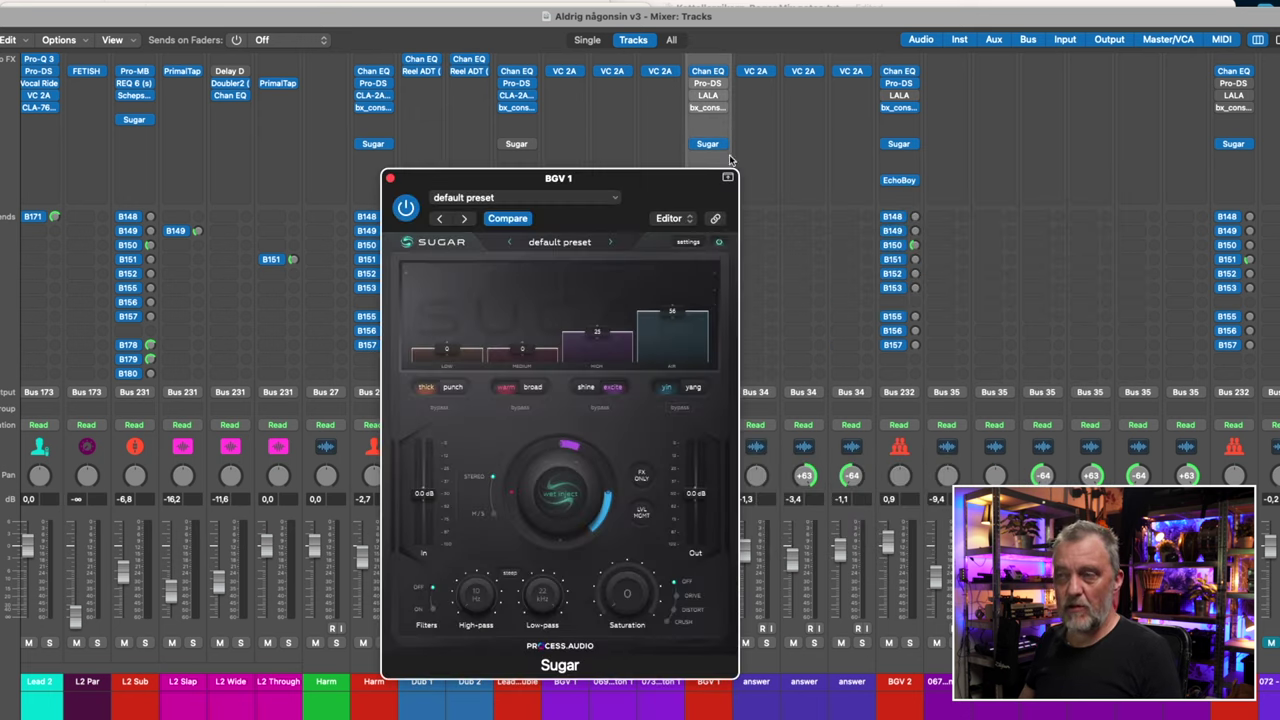
{"action": "left_click", "coordinate": [391, 178]}
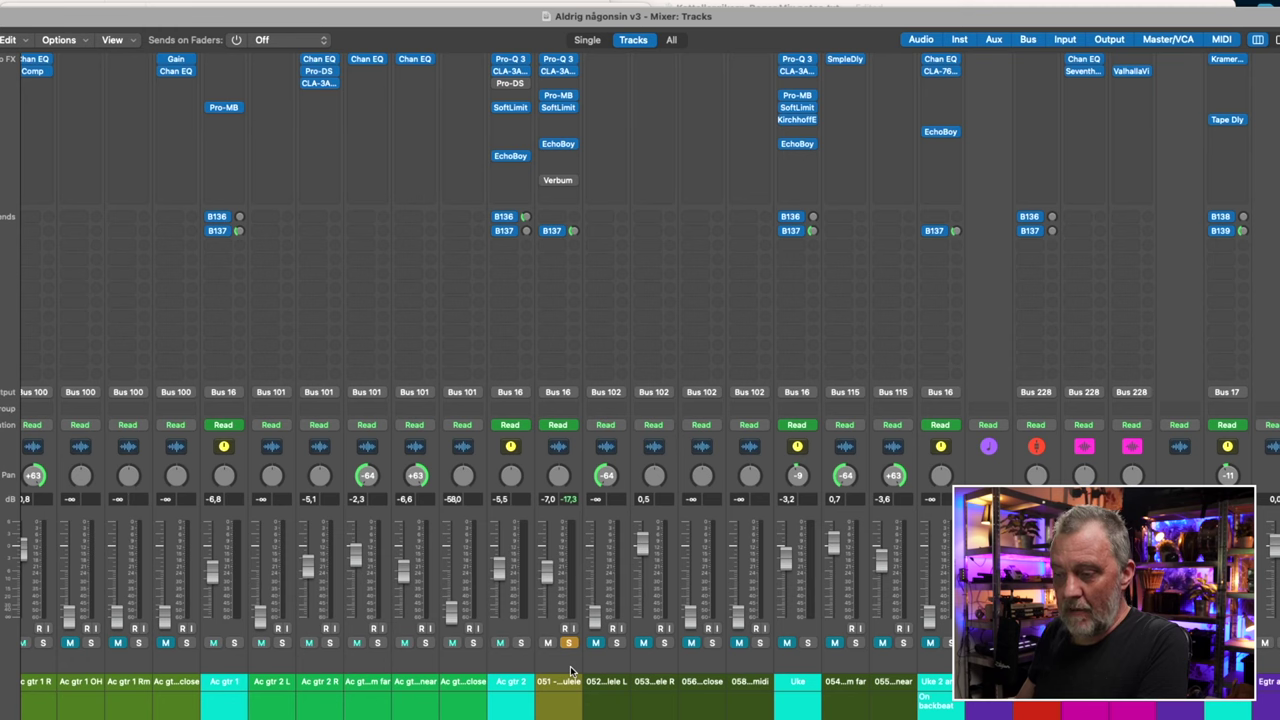
{"action": "left_click", "coordinate": [559, 61]}
{"action": "mouse_move", "coordinate": [670, 362]}
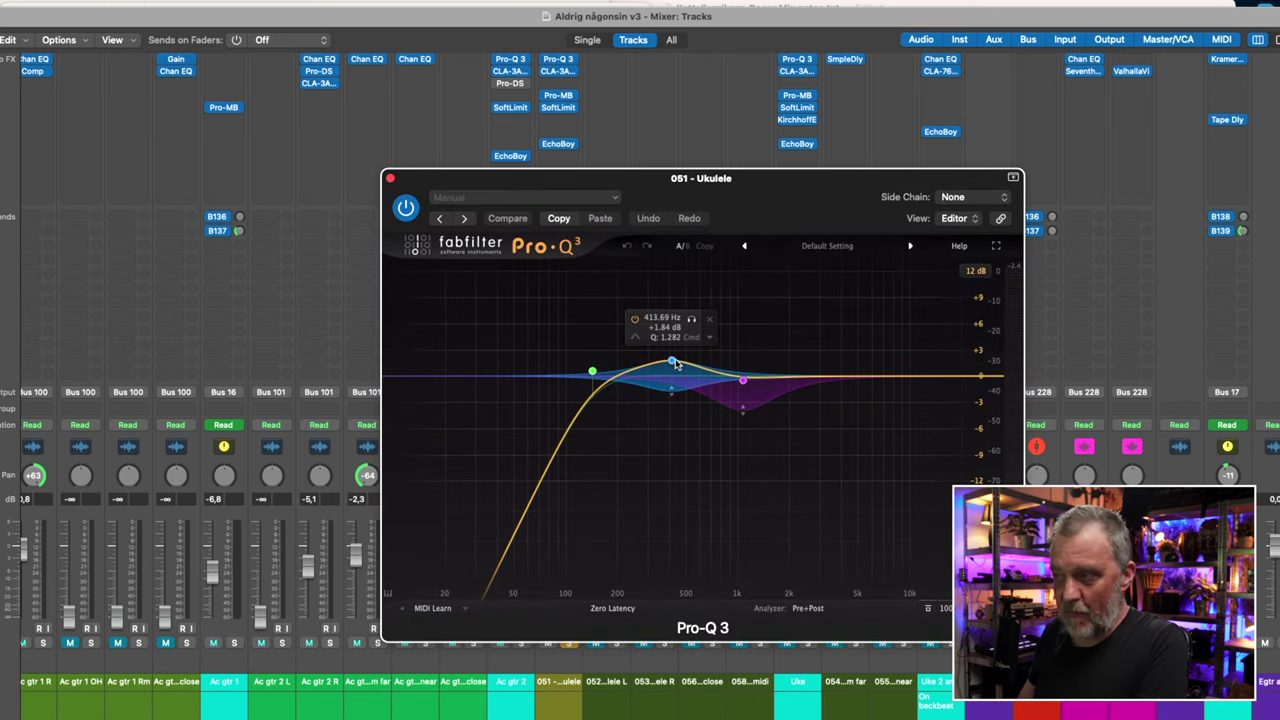
{"action": "mouse_move", "coordinate": [743, 381]}
{"action": "left_click", "coordinate": [743, 381]}
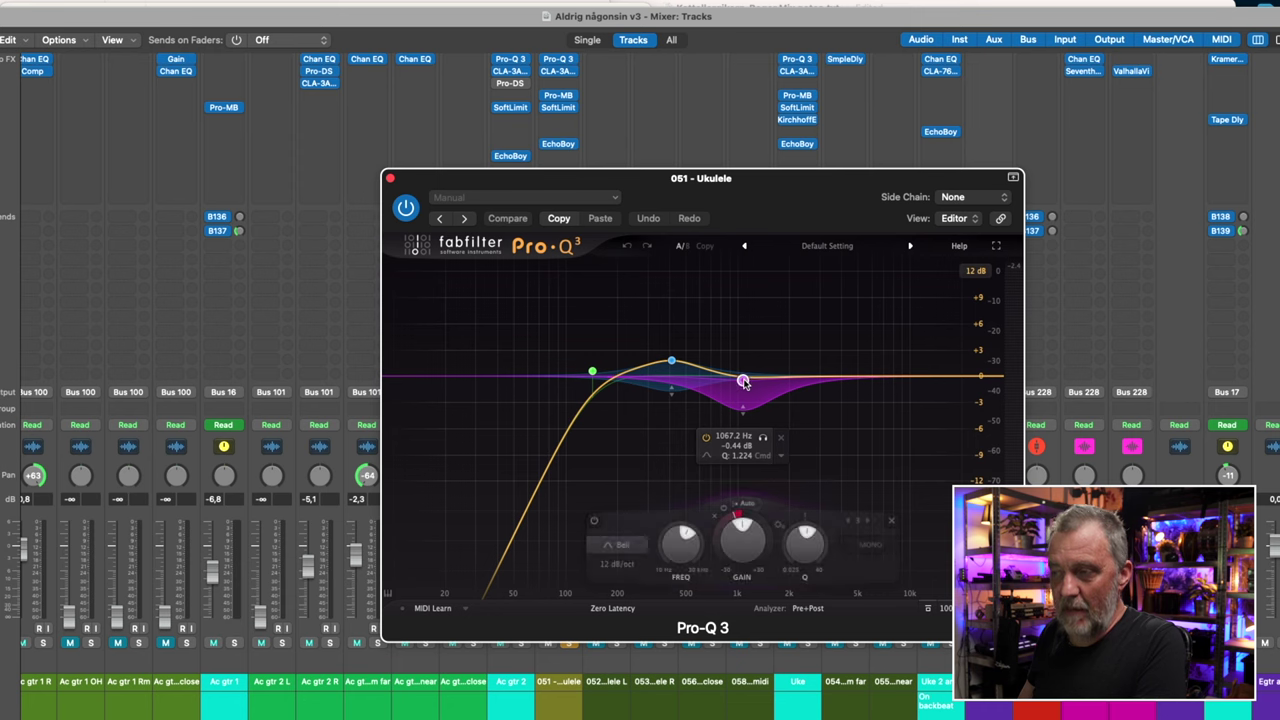
{"action": "key", "text": "super+w"}
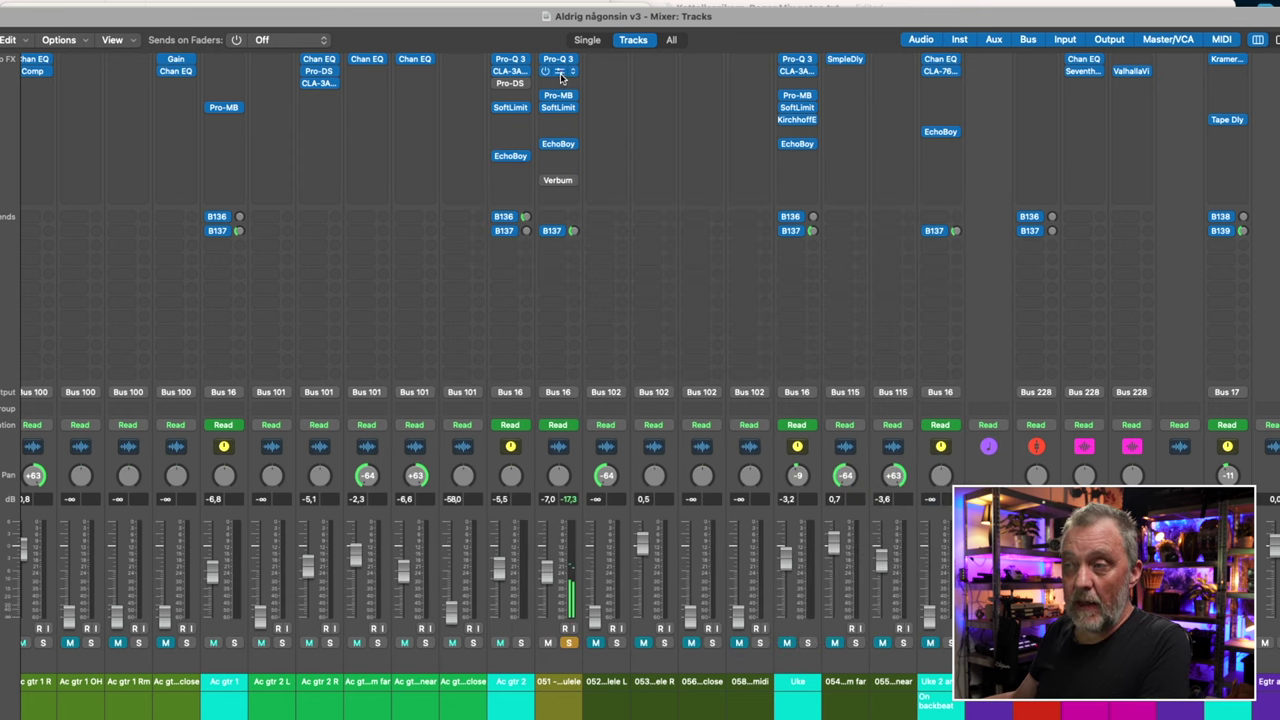
{"action": "left_click", "coordinate": [561, 72]}
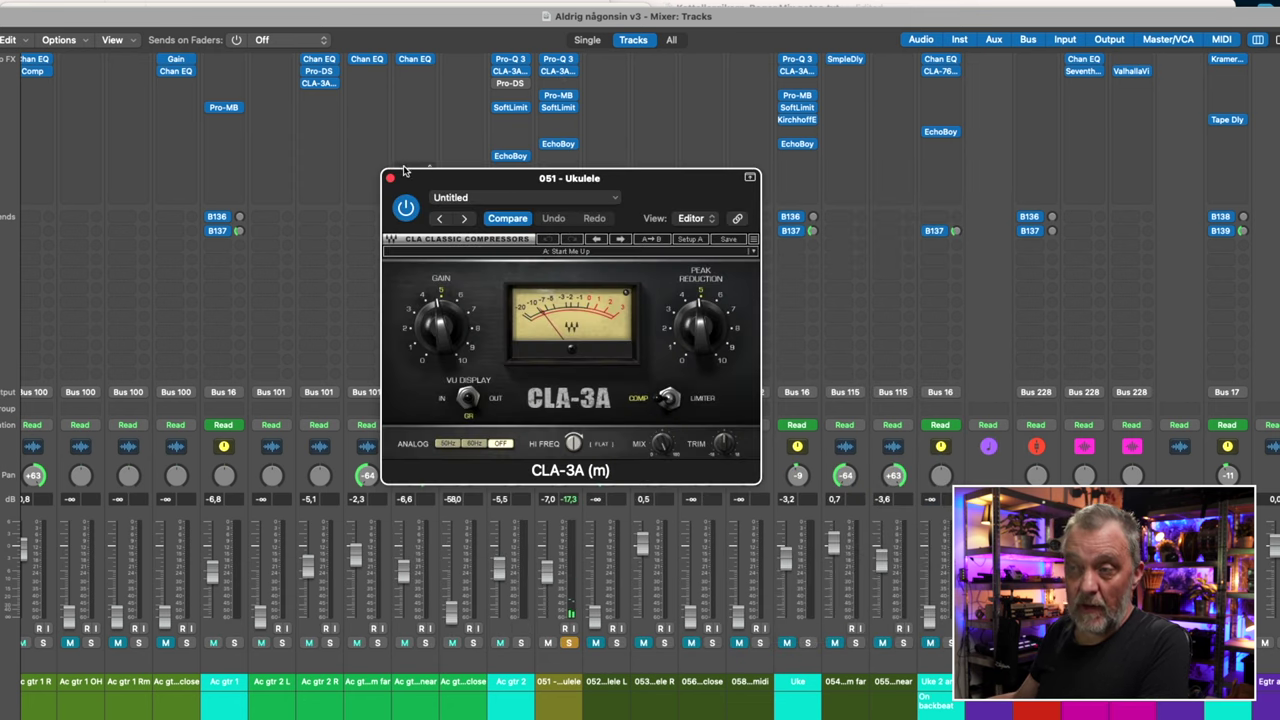
{"action": "left_click", "coordinate": [391, 179]}
{"action": "left_click", "coordinate": [558, 95]}
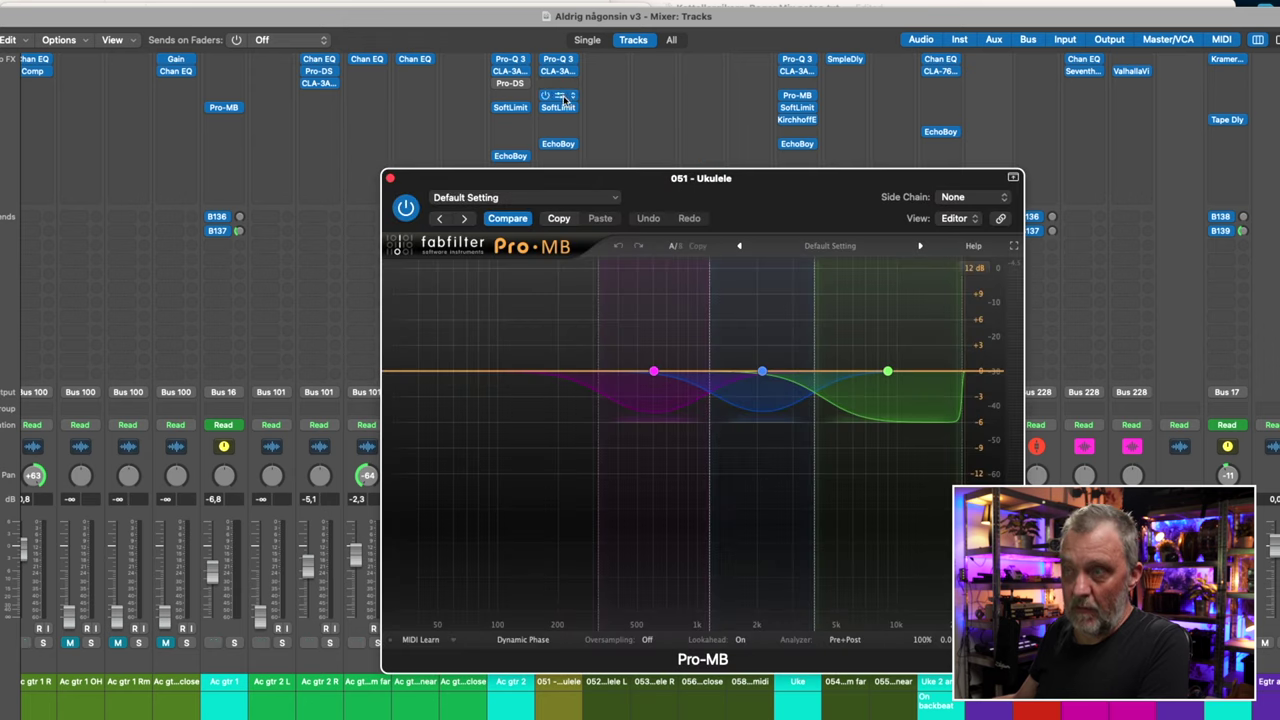
{"action": "left_click_drag", "start_coordinate": [623, 181], "coordinate": [678, 107]}
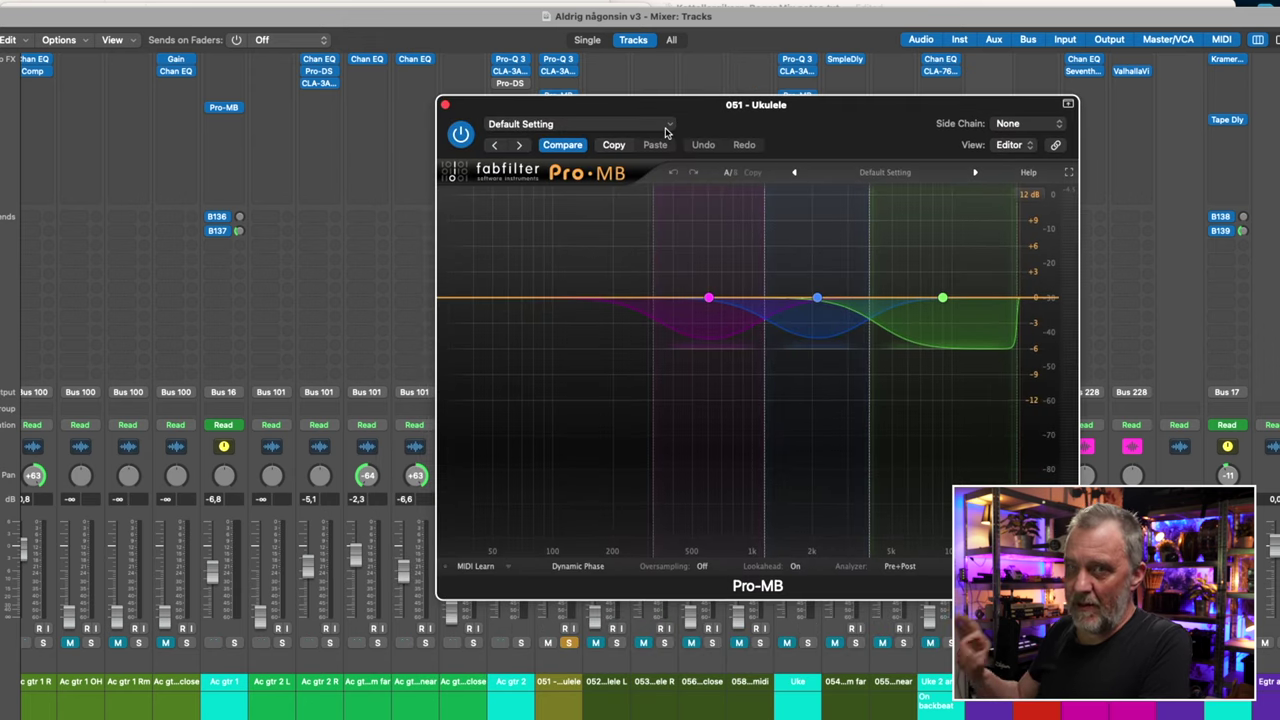
{"action": "left_click", "coordinate": [445, 104]}
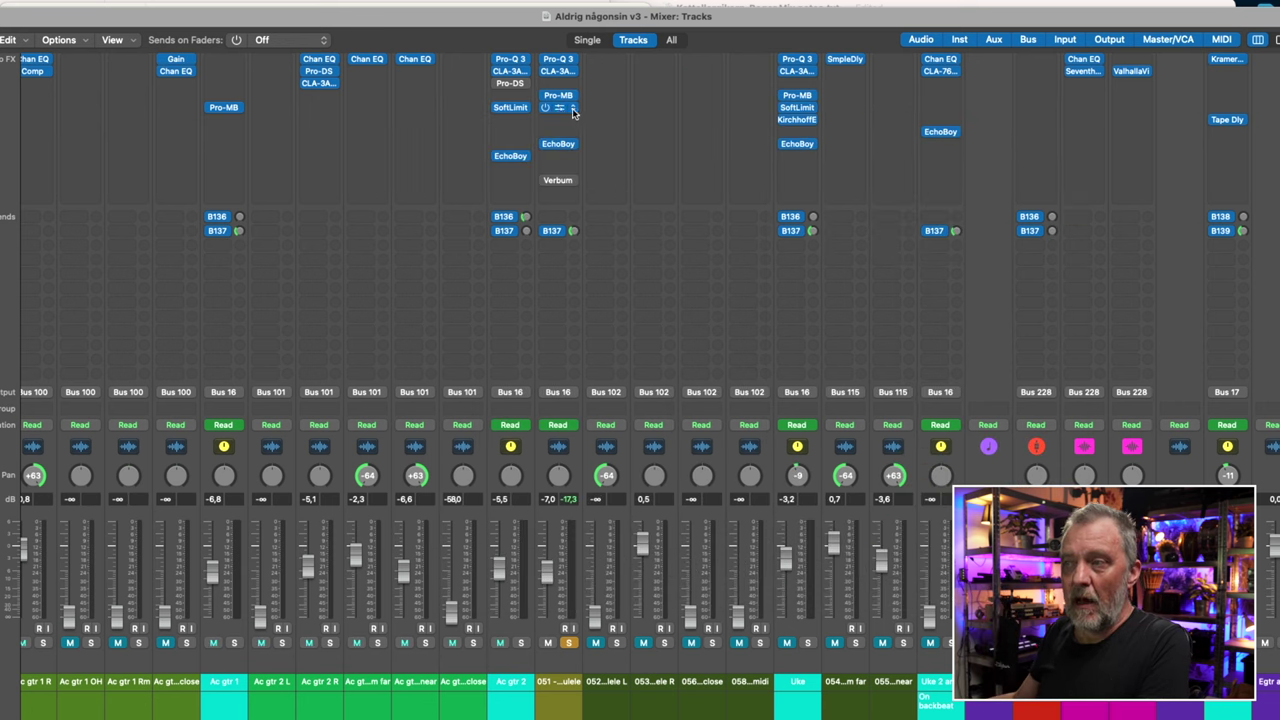
{"action": "left_click", "coordinate": [558, 107]}
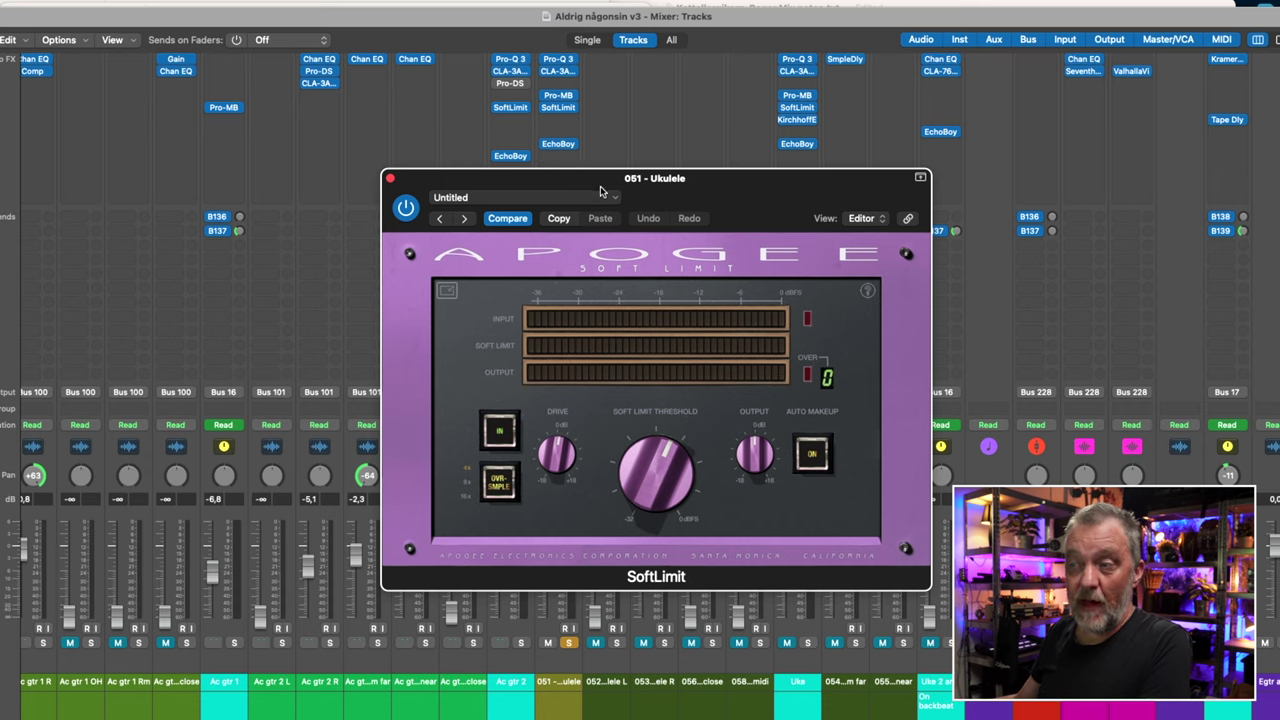
{"action": "left_click_drag", "start_coordinate": [600, 194], "coordinate": [664, 140]}
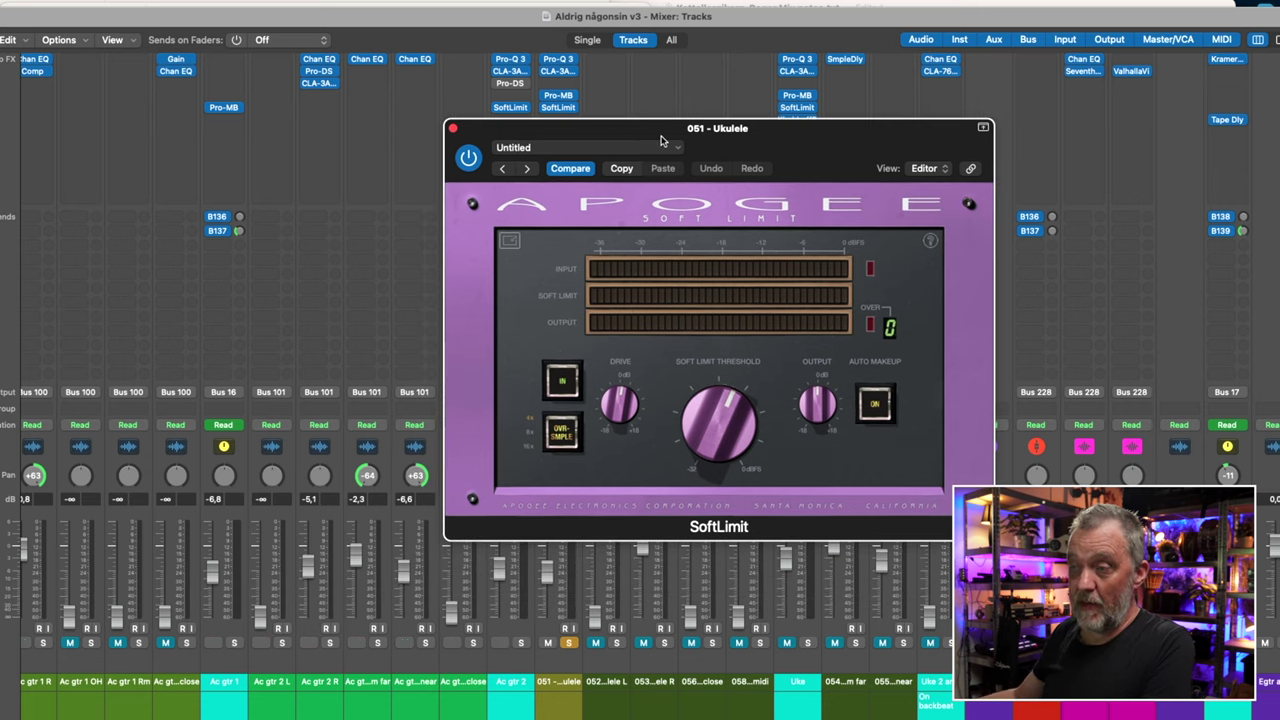
{"action": "mouse_move", "coordinate": [614, 388]}
{"action": "left_click", "coordinate": [451, 131]}
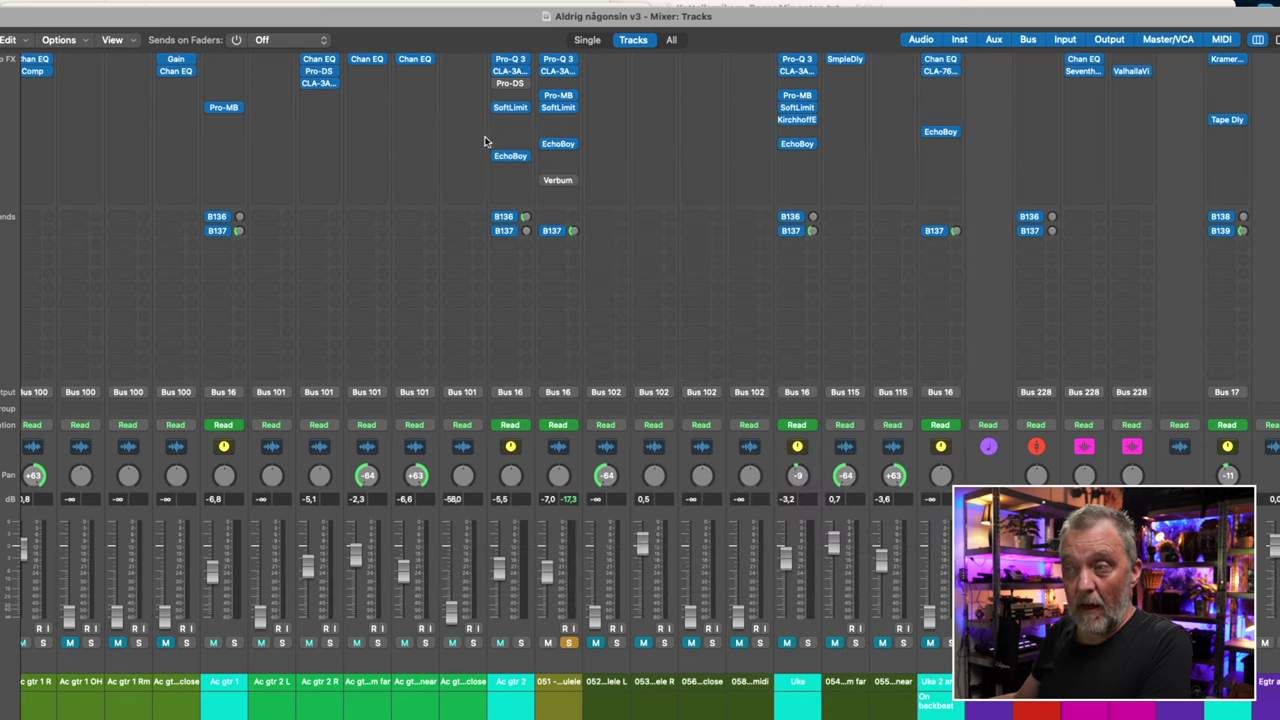
{"action": "left_click", "coordinate": [558, 143]}
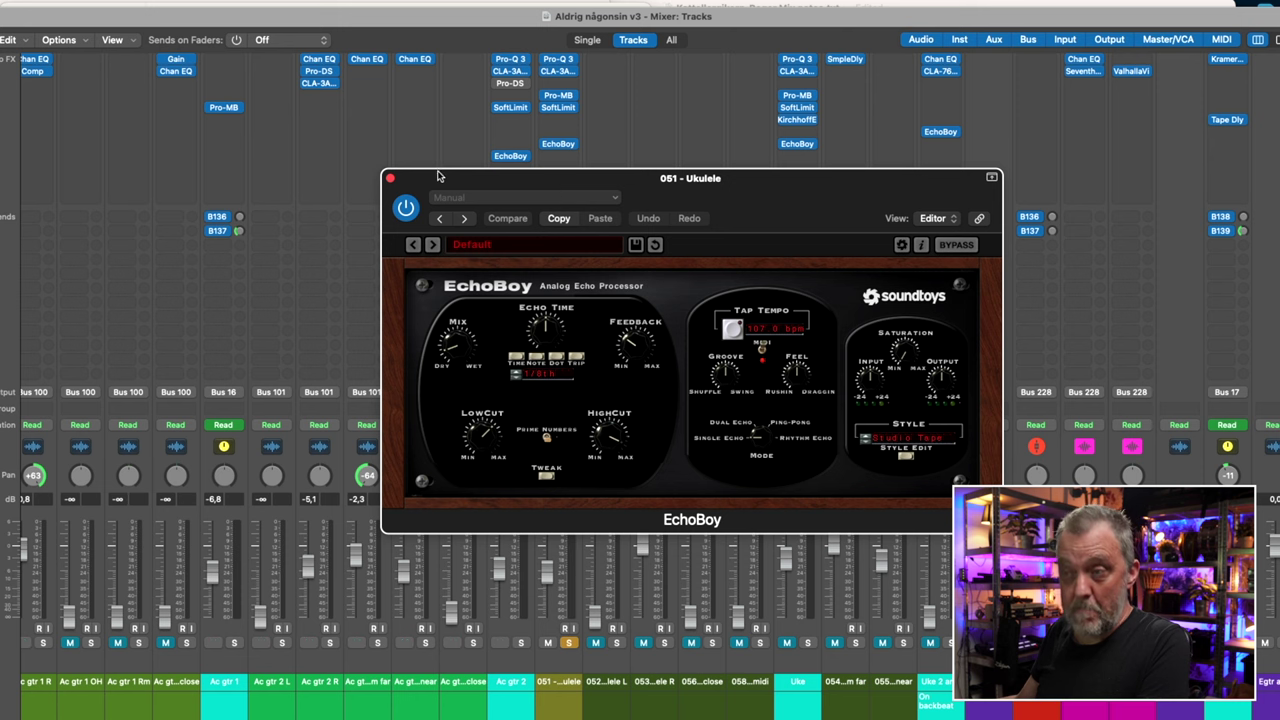
{"action": "left_click", "coordinate": [390, 178]}
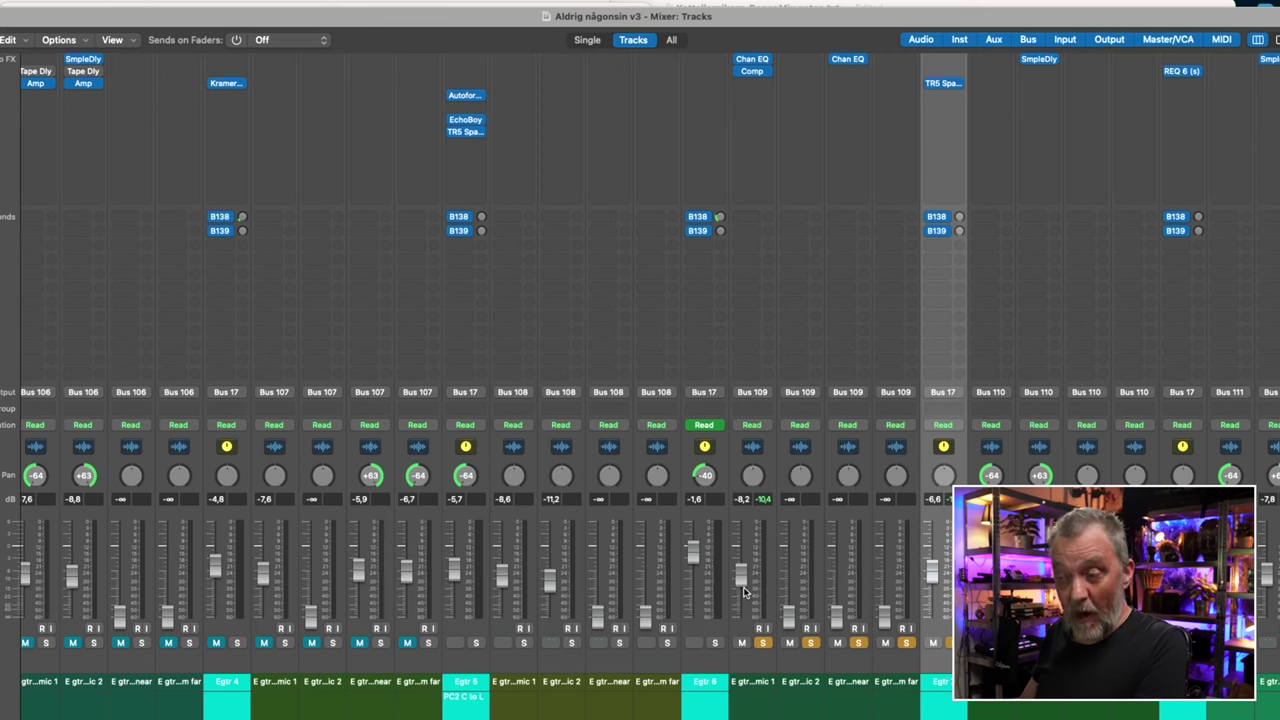
Step: Show the TR5 Space Delay plugin on the Egtr 7 channel
{"action": "scroll", "coordinate": [958, 383], "scroll_direction": "up", "scroll_amount": 5}
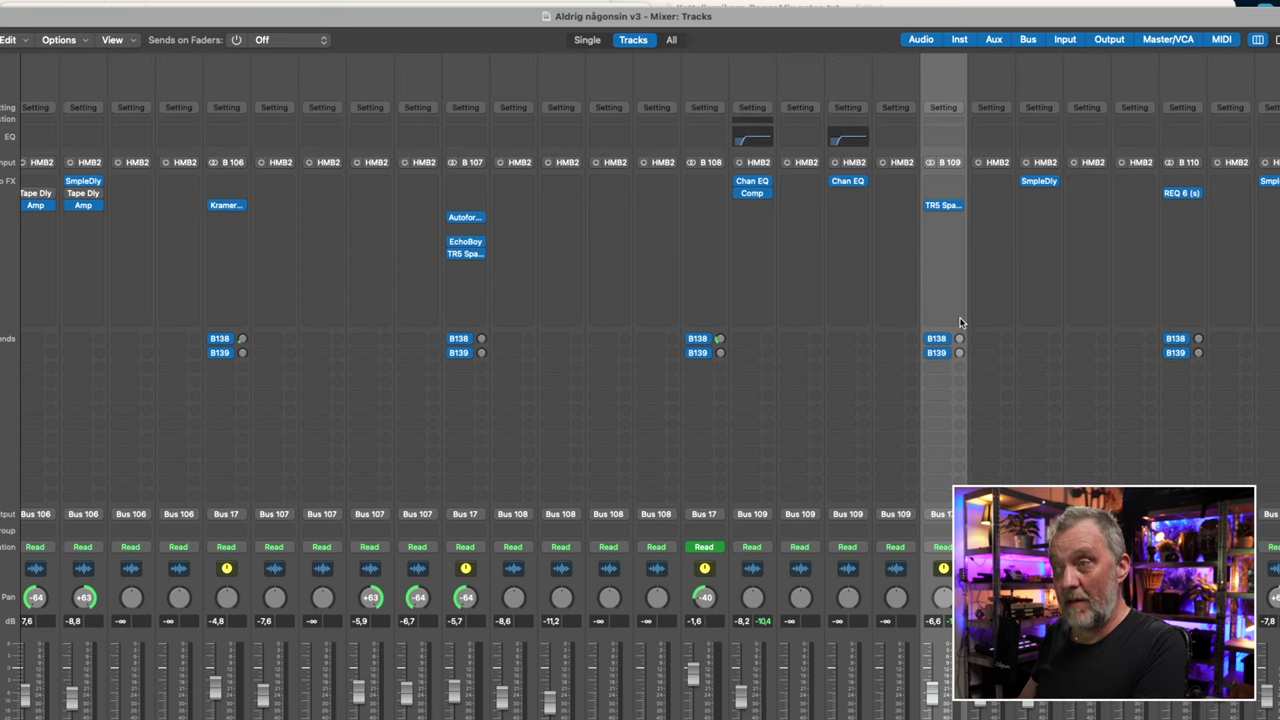
{"action": "left_click", "coordinate": [946, 207]}
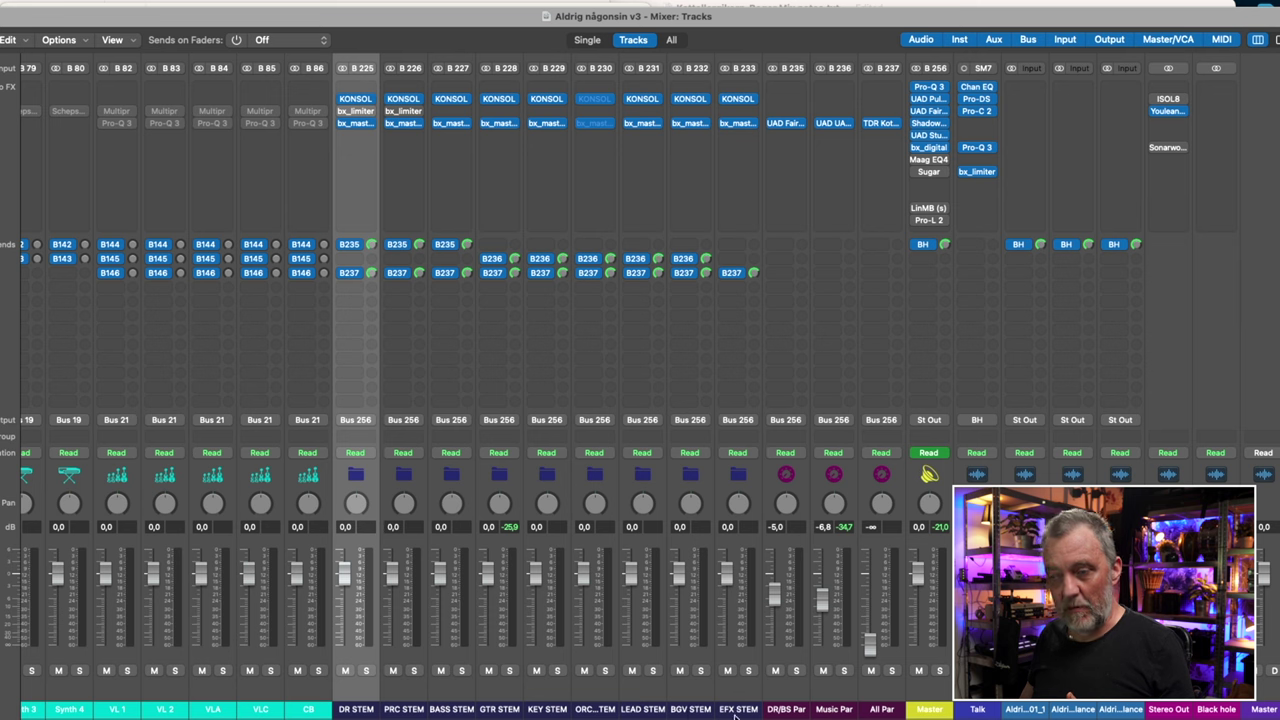
{"action": "left_click", "coordinate": [360, 99]}
{"action": "left_click_drag", "start_coordinate": [478, 193], "coordinate": [626, 148]}
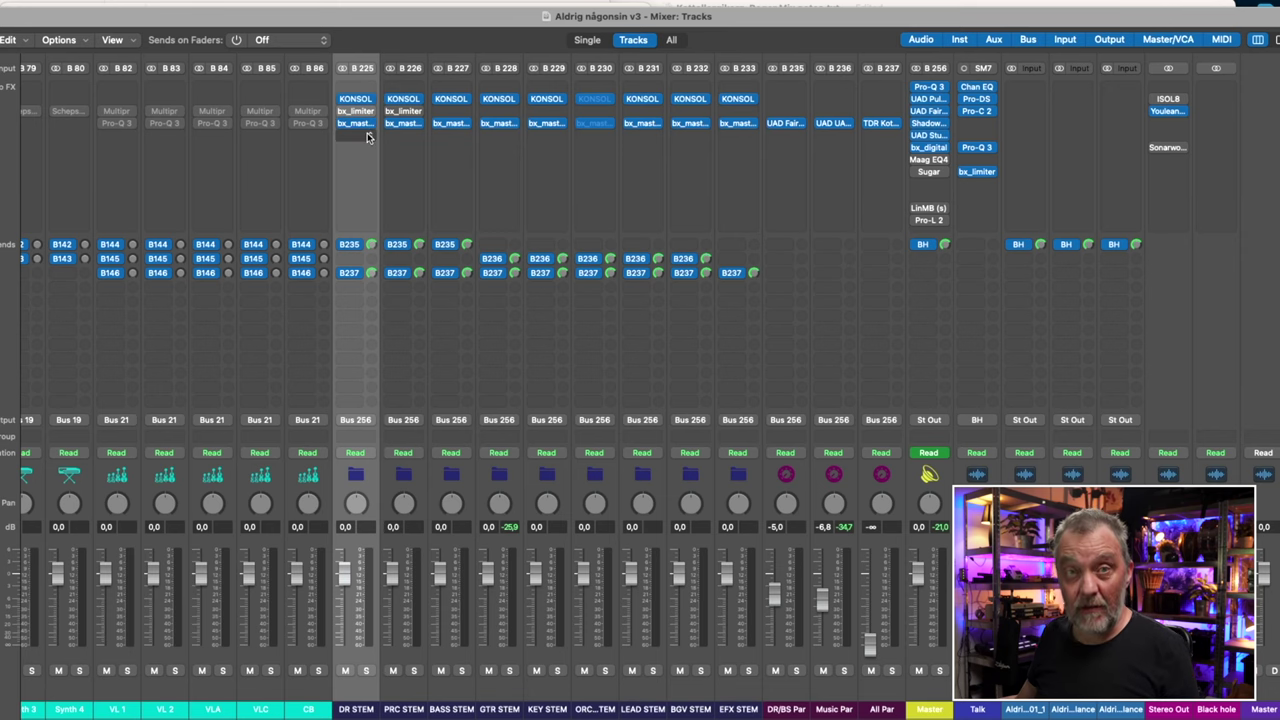
{"action": "left_click", "coordinate": [360, 127]}
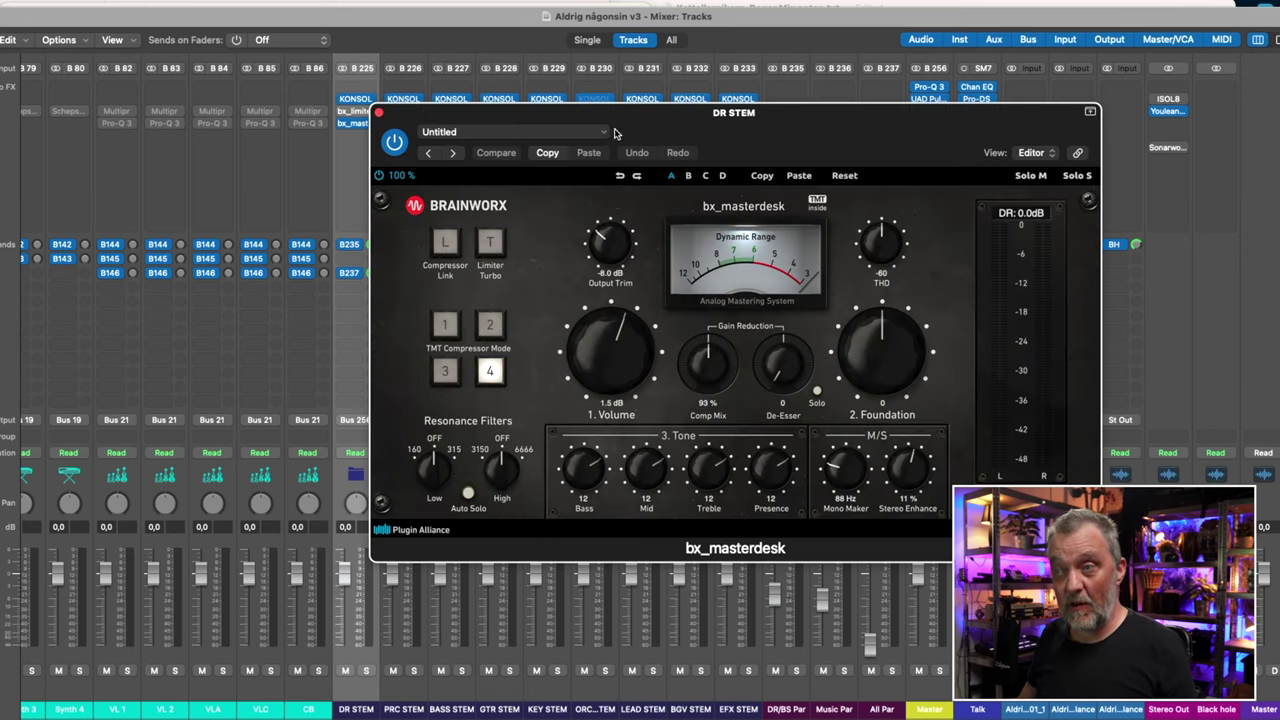
{"action": "left_click_drag", "start_coordinate": [638, 129], "coordinate": [620, 97]}
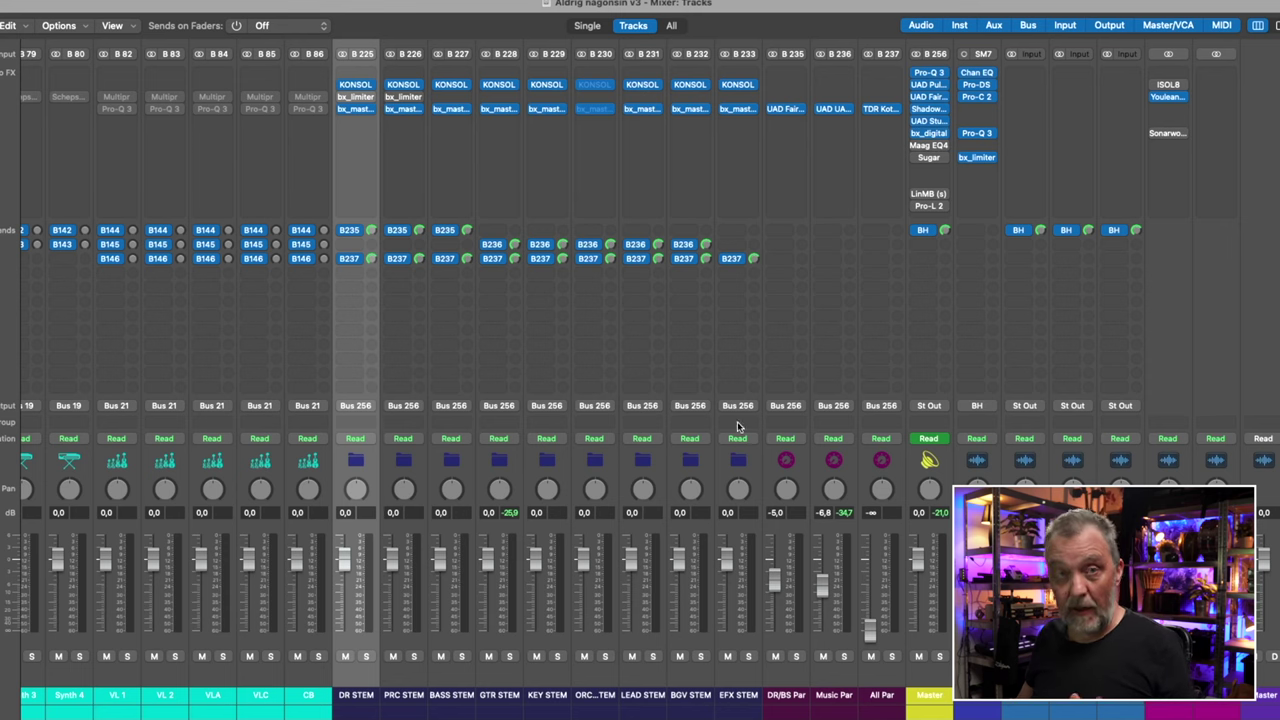
Step: Check DR/BS Par's UAD Fairchild 670, then open Music Par's UAD 1176LN compressor
{"action": "left_click", "coordinate": [790, 693]}
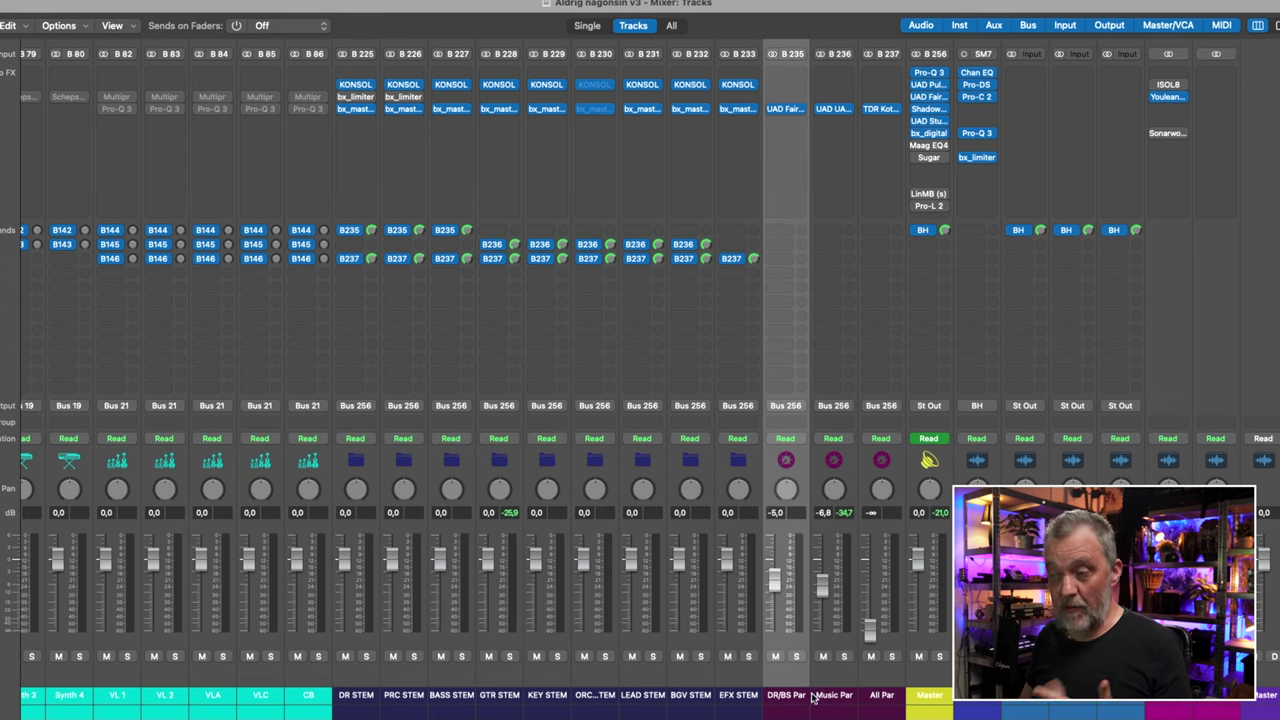
{"action": "left_click", "coordinate": [786, 109]}
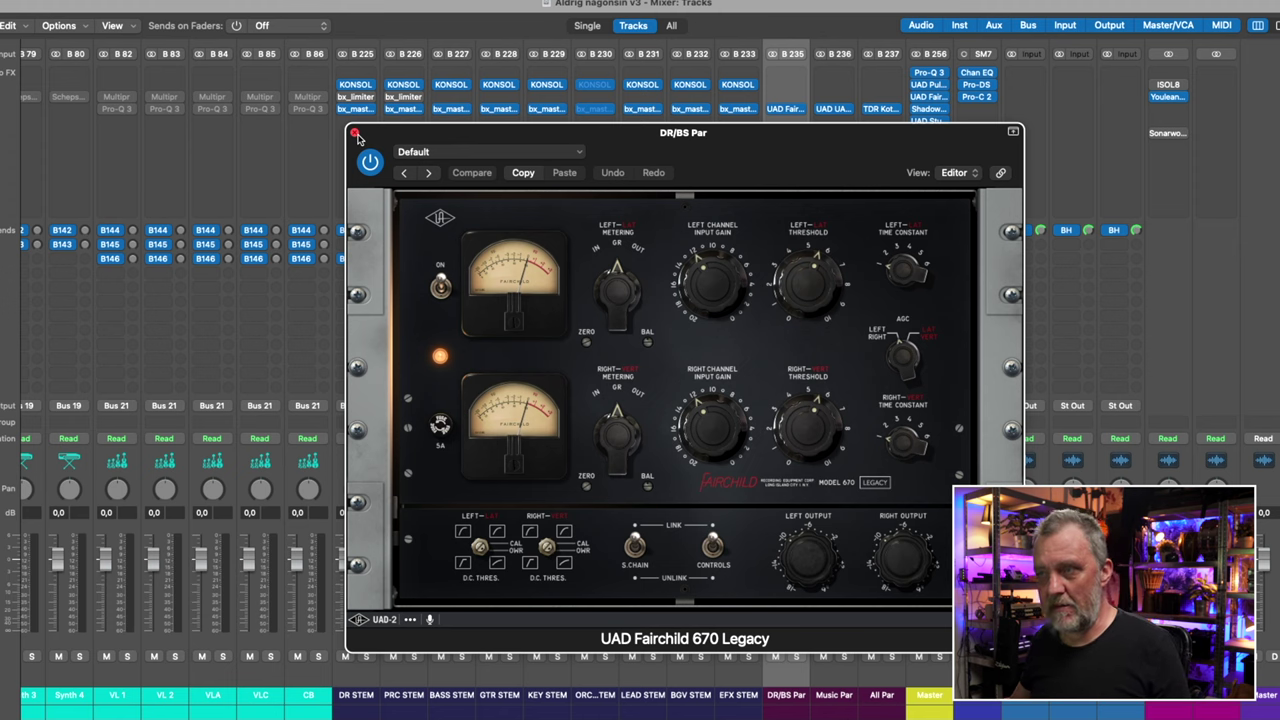
{"action": "left_click", "coordinate": [355, 133]}
{"action": "left_click", "coordinate": [840, 678]}
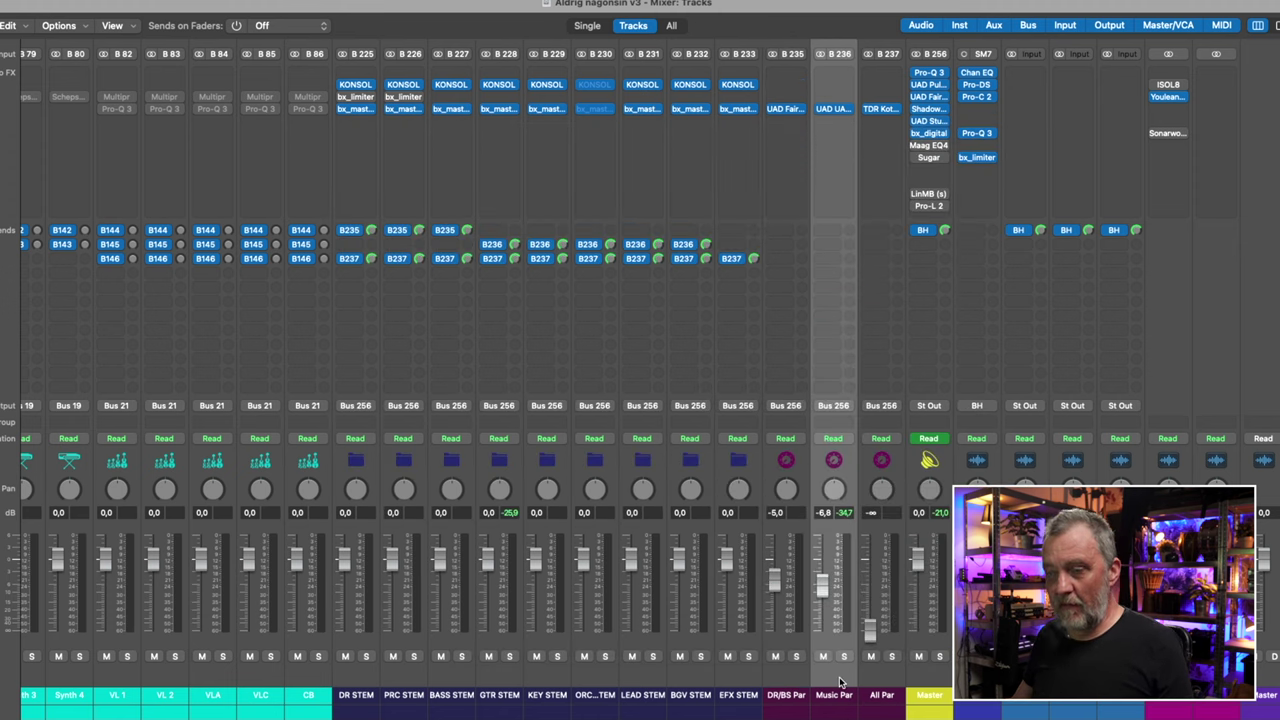
{"action": "left_click", "coordinate": [834, 108]}
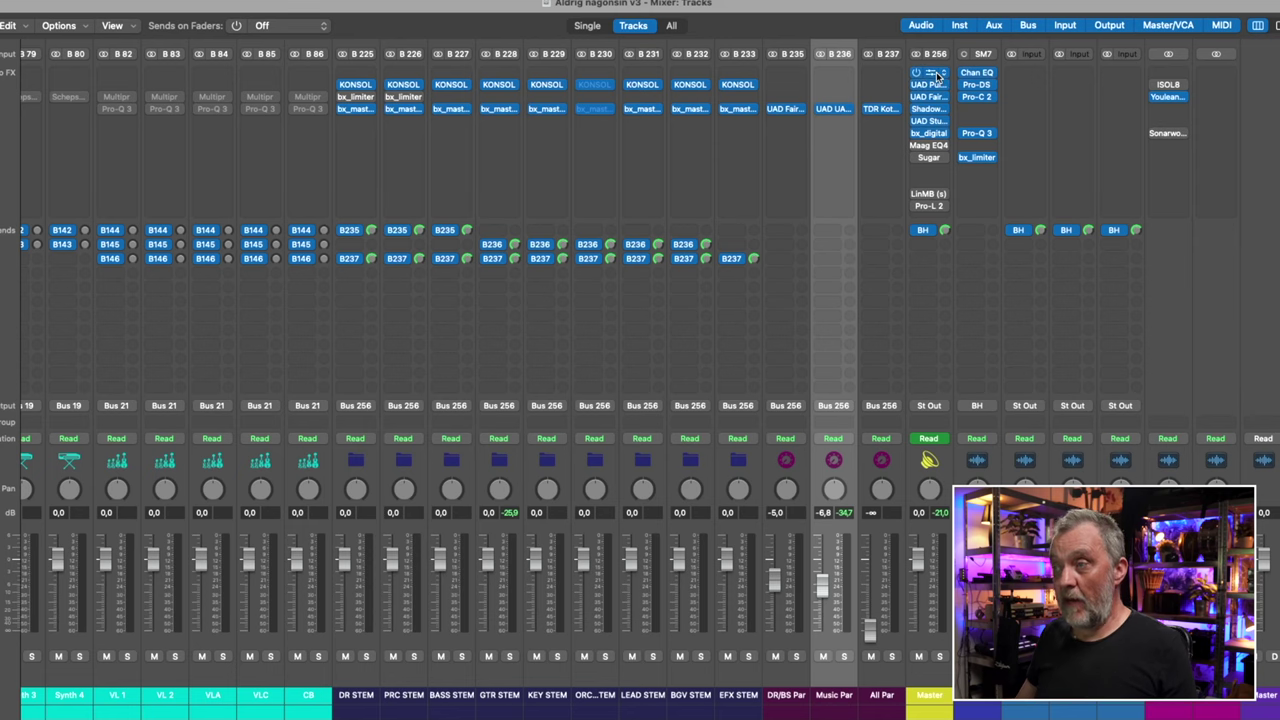
Step: Check Master's Pro-Q 3 and UAD Pultec EQP-1A, then open its Fairchild and reposition it
{"action": "left_click", "coordinate": [933, 73]}
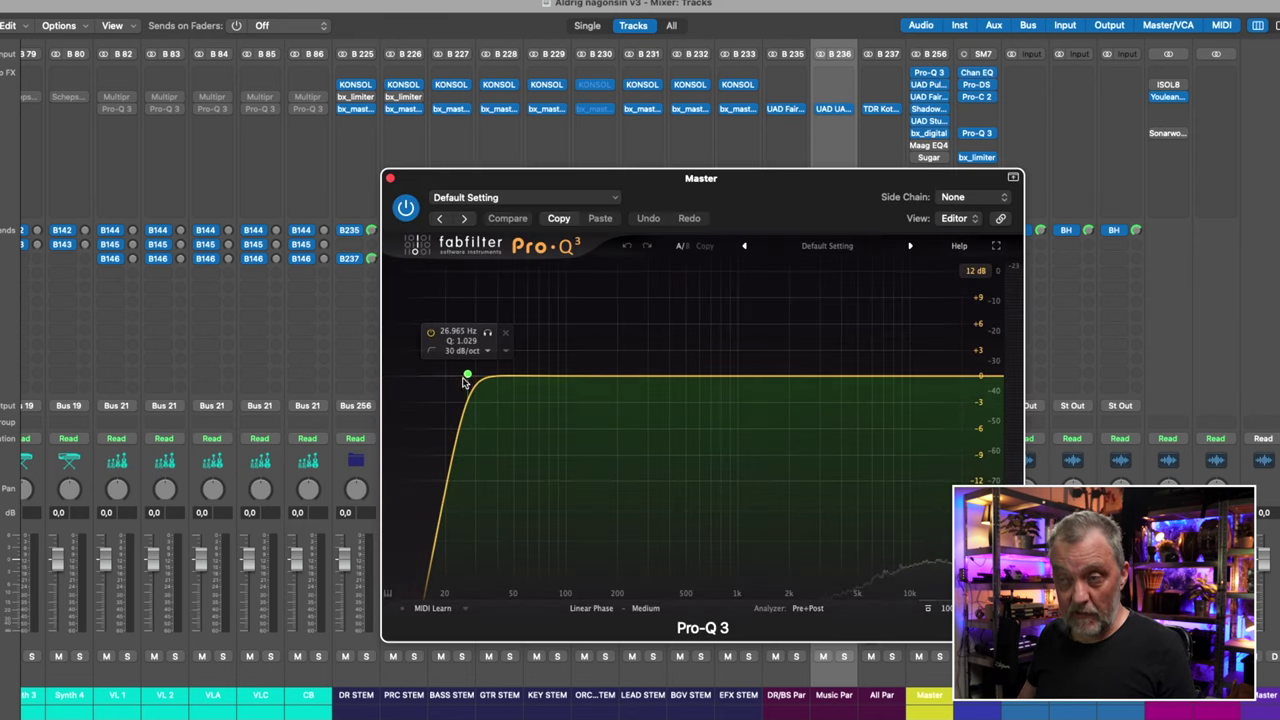
{"action": "left_click", "coordinate": [390, 178]}
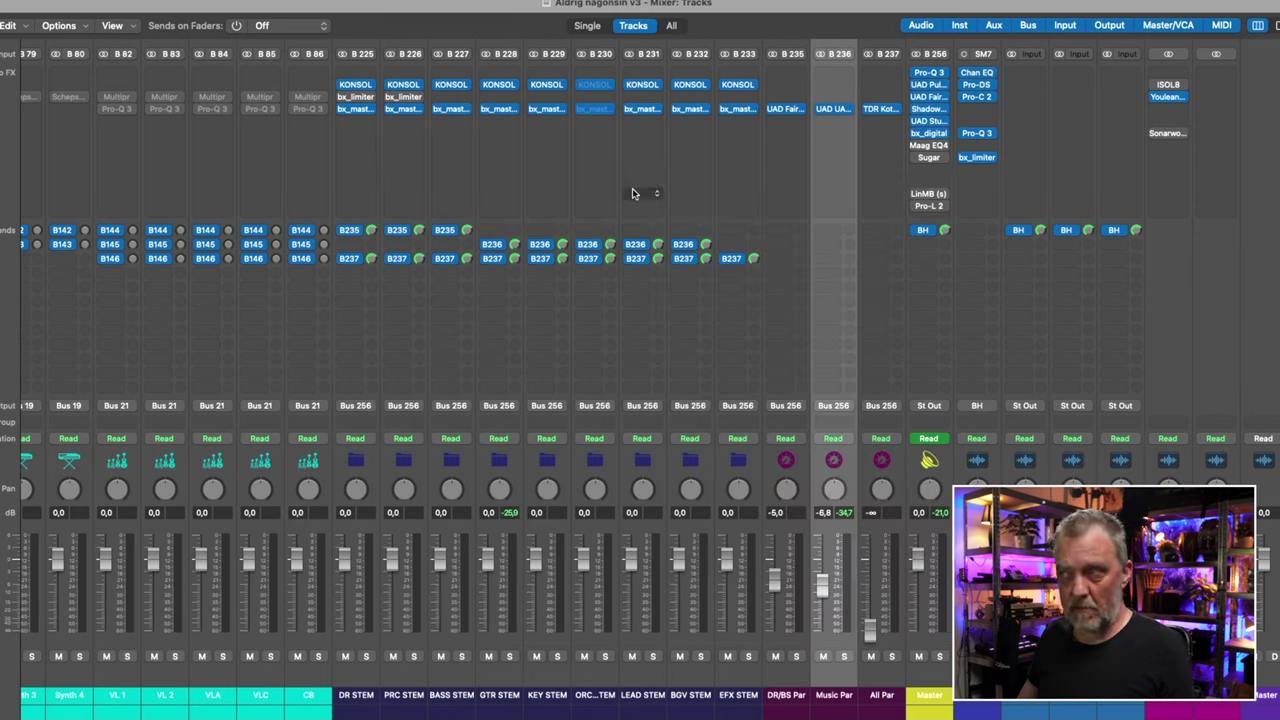
{"action": "left_click", "coordinate": [921, 86]}
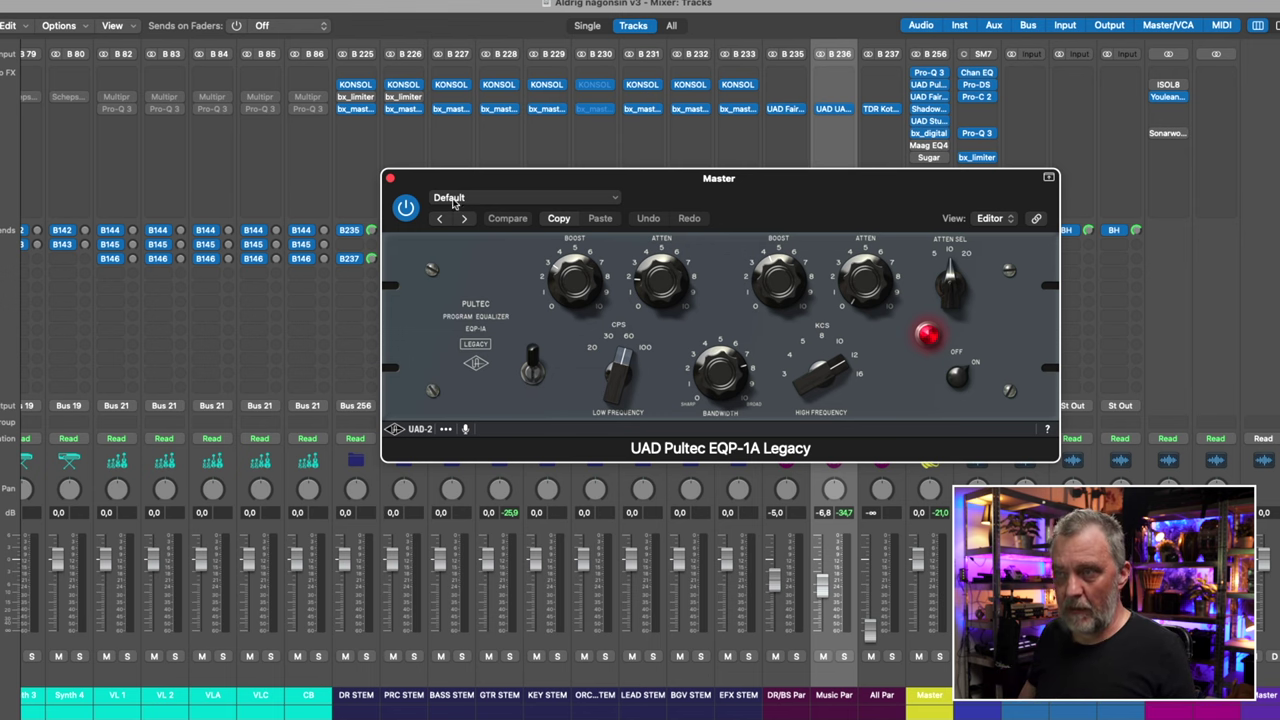
{"action": "left_click", "coordinate": [390, 178]}
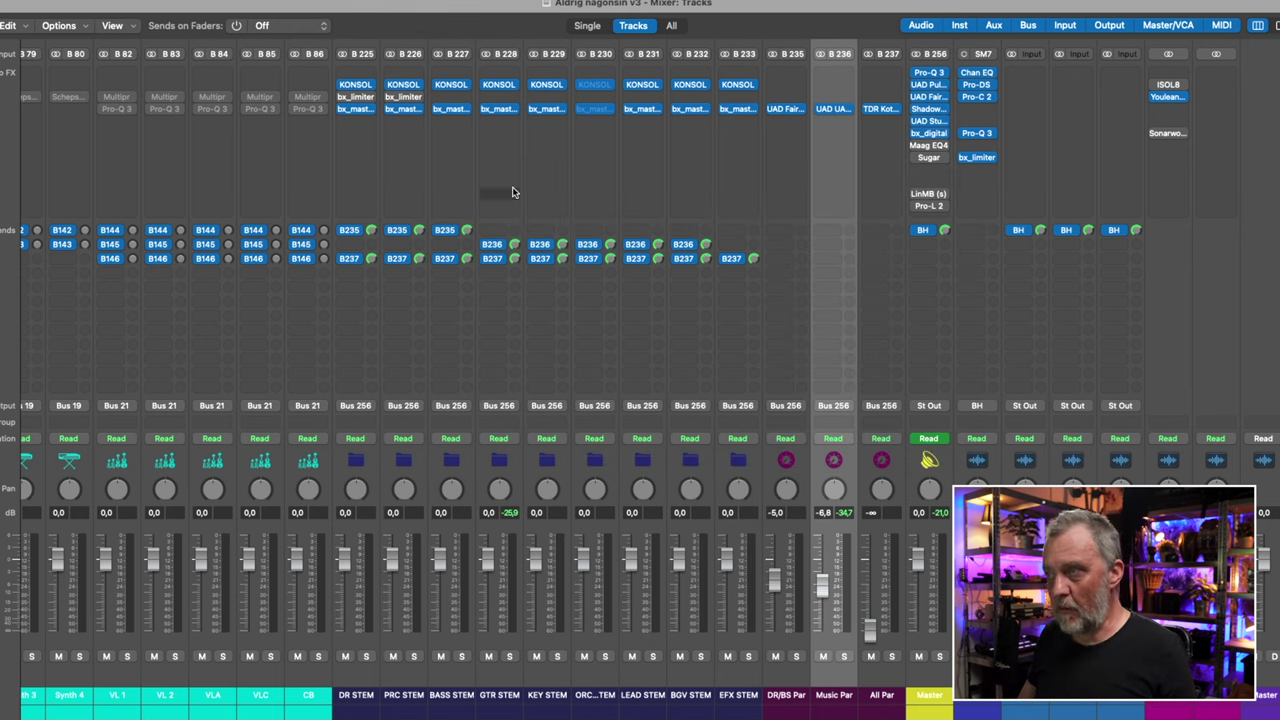
{"action": "left_click", "coordinate": [934, 97]}
{"action": "left_click_drag", "start_coordinate": [875, 198], "coordinate": [885, 130]}
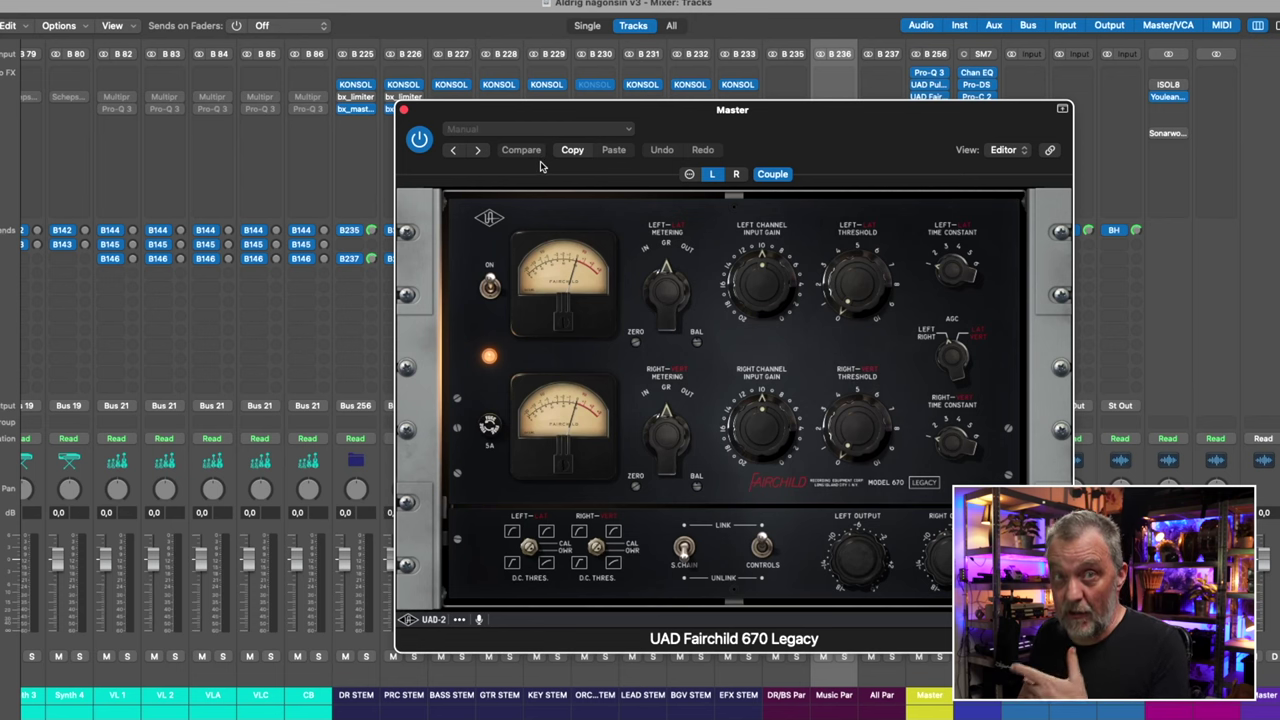
{"action": "left_click", "coordinate": [405, 110]}
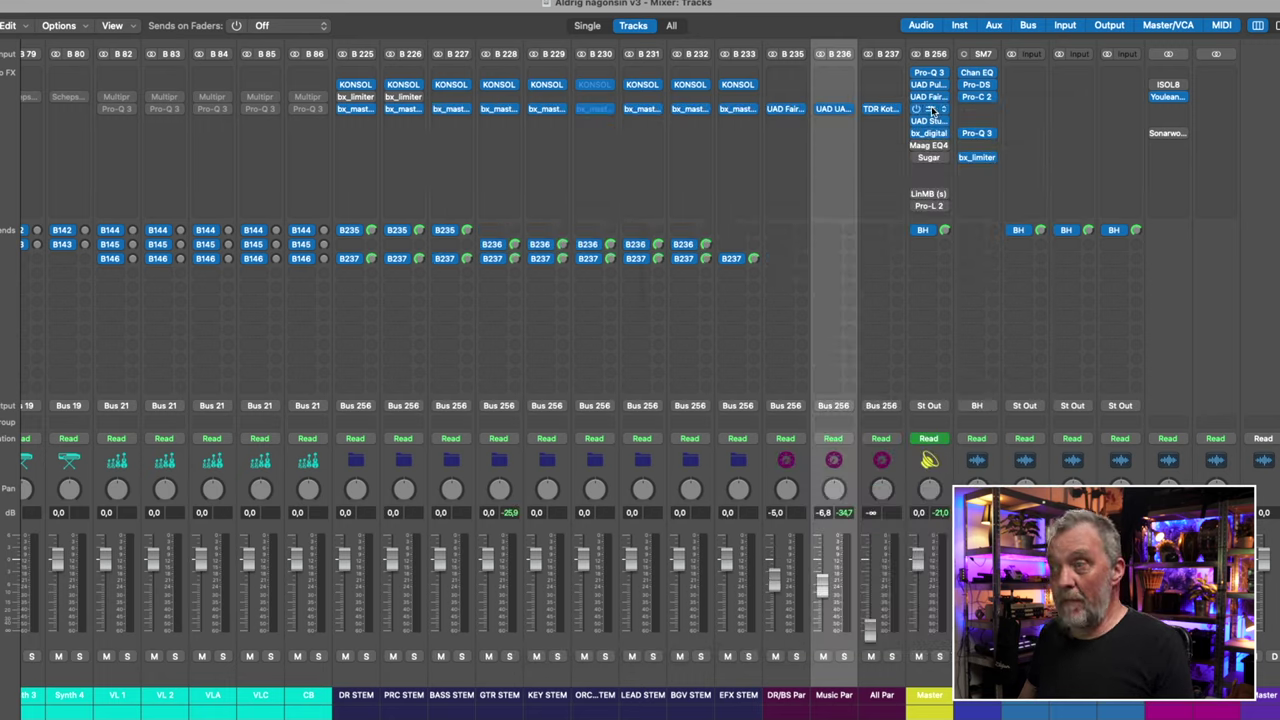
{"action": "left_click", "coordinate": [929, 108]}
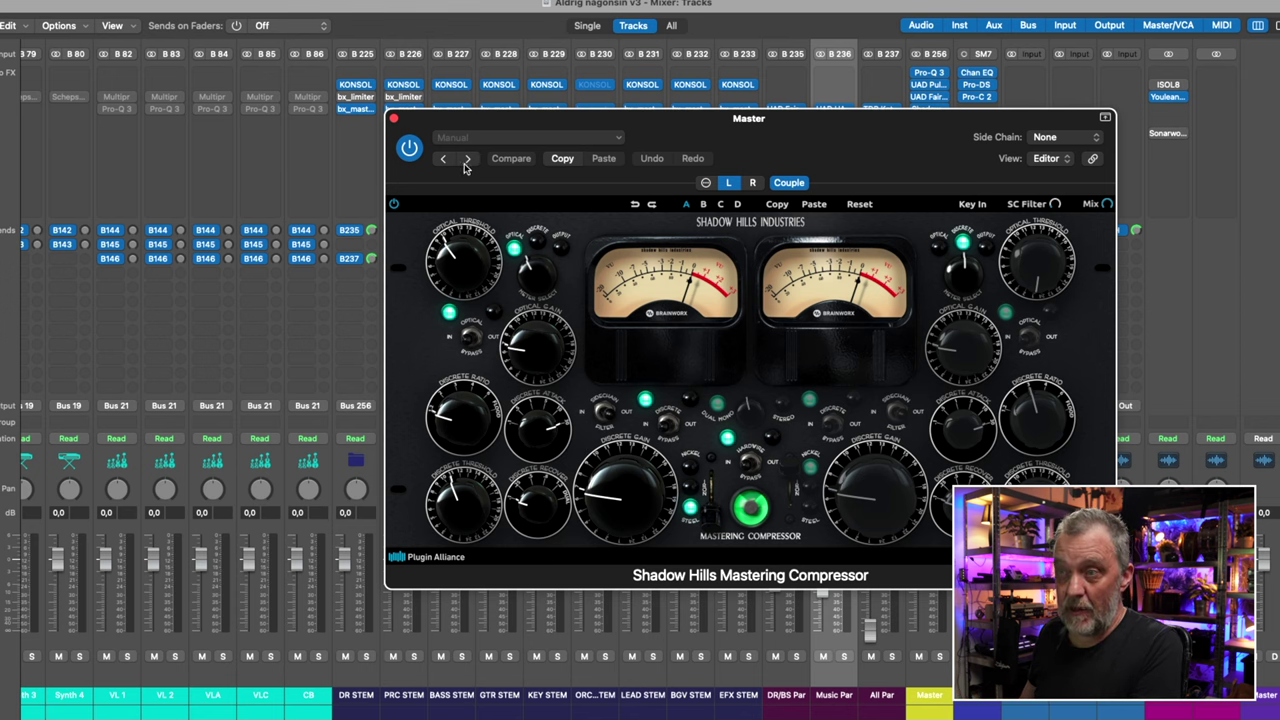
{"action": "left_click", "coordinate": [393, 119]}
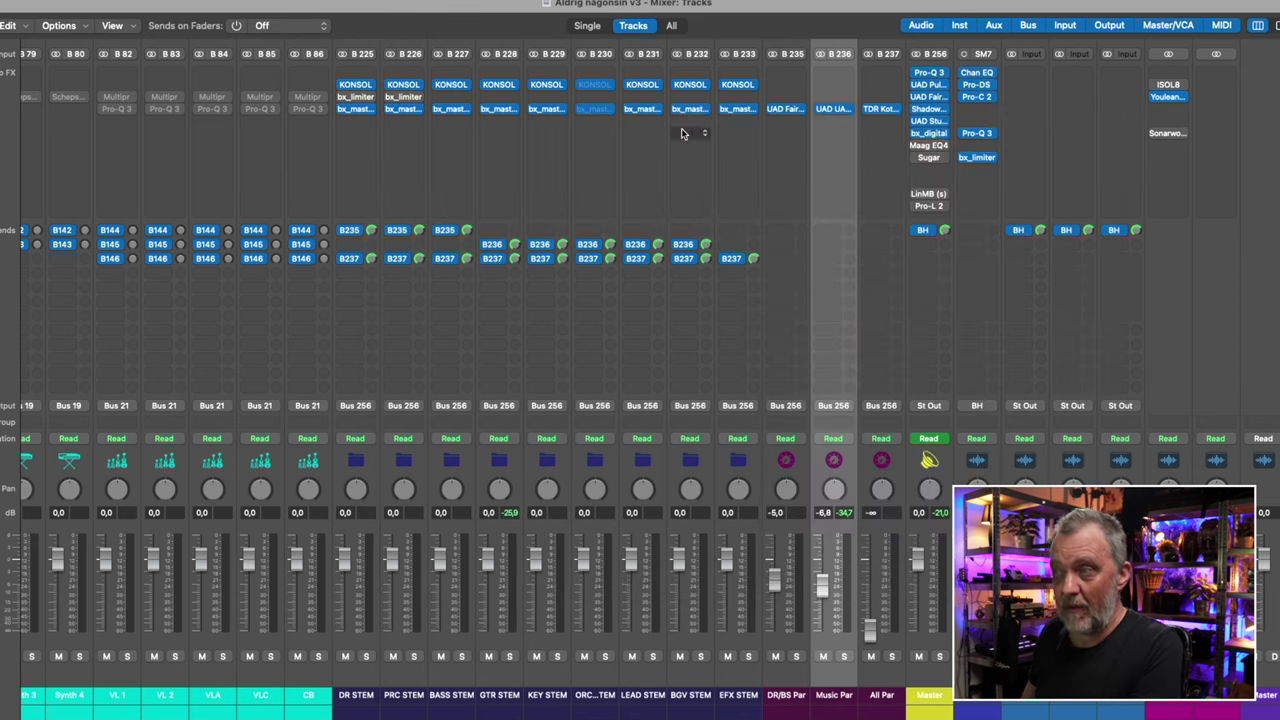
{"action": "left_click", "coordinate": [929, 121]}
{"action": "left_click_drag", "start_coordinate": [677, 191], "coordinate": [720, 122]}
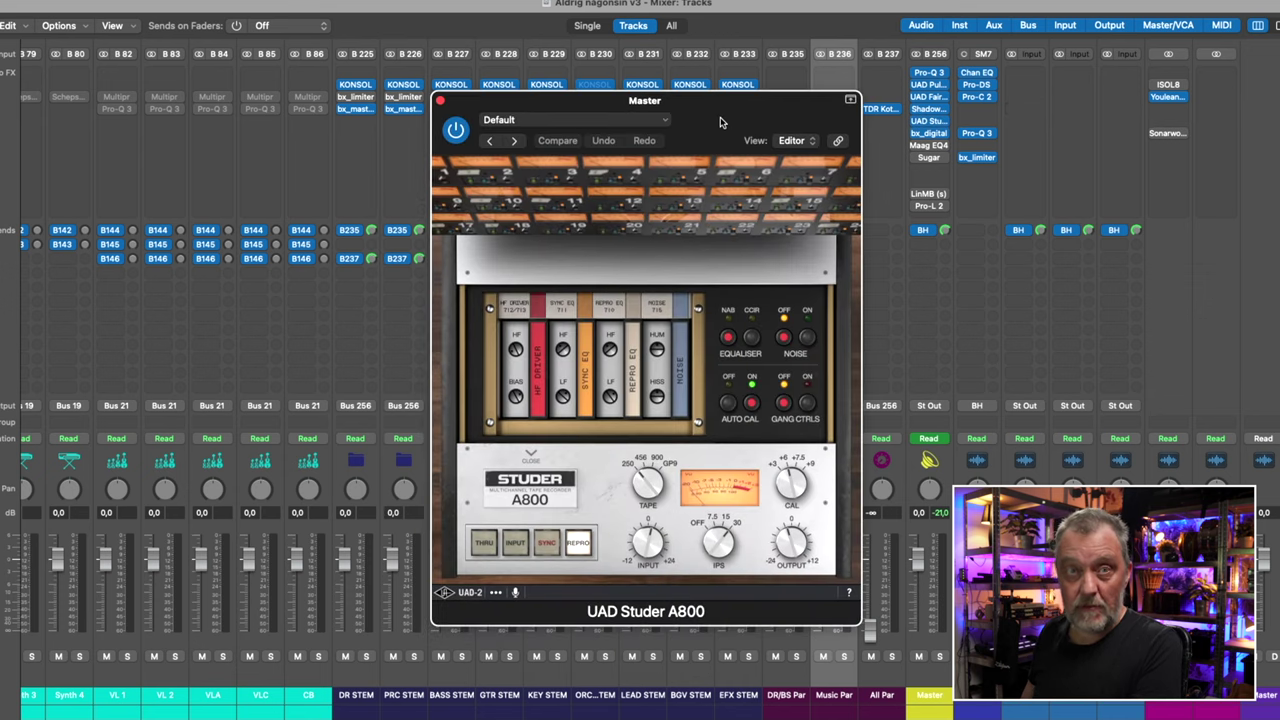
{"action": "left_click", "coordinate": [440, 101]}
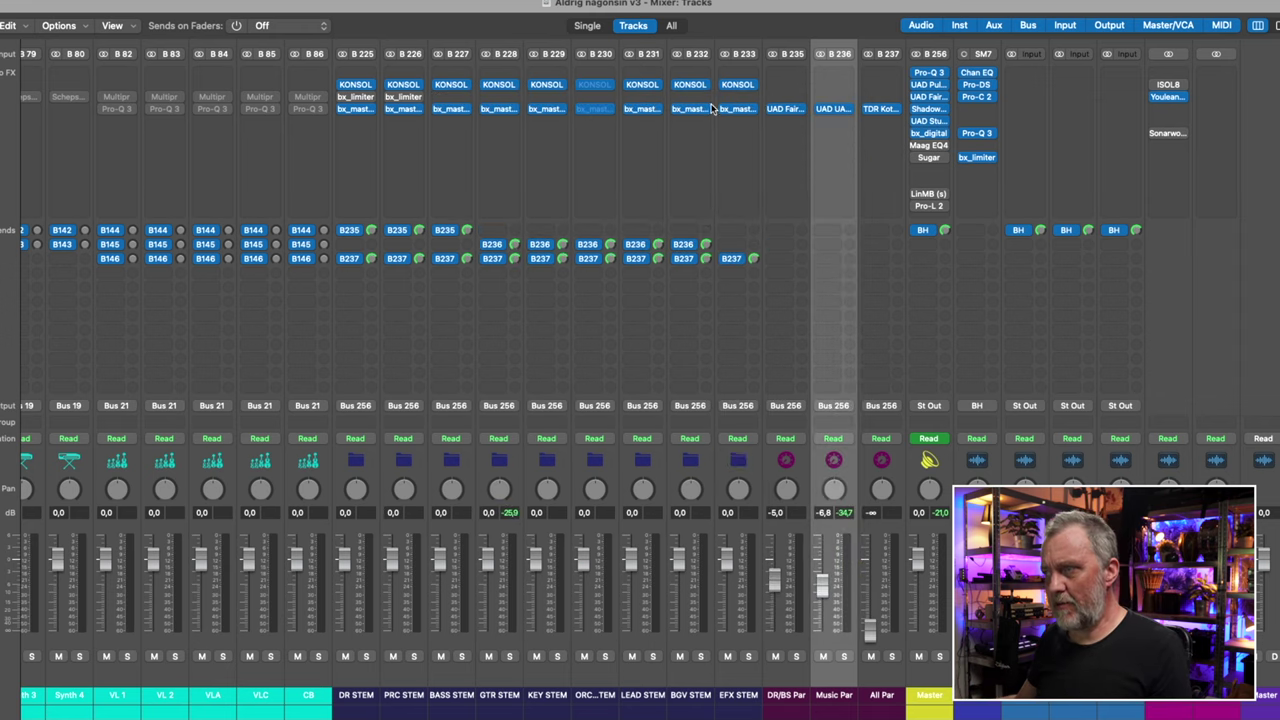
{"action": "left_click", "coordinate": [930, 133]}
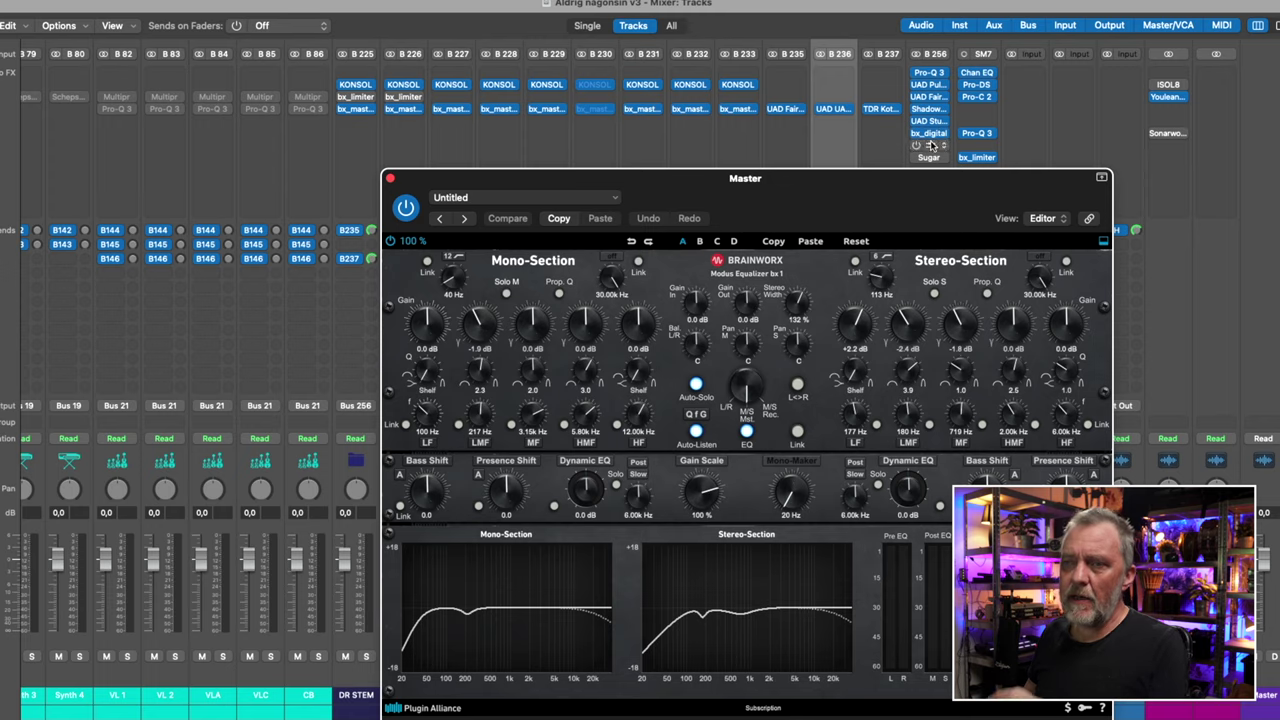